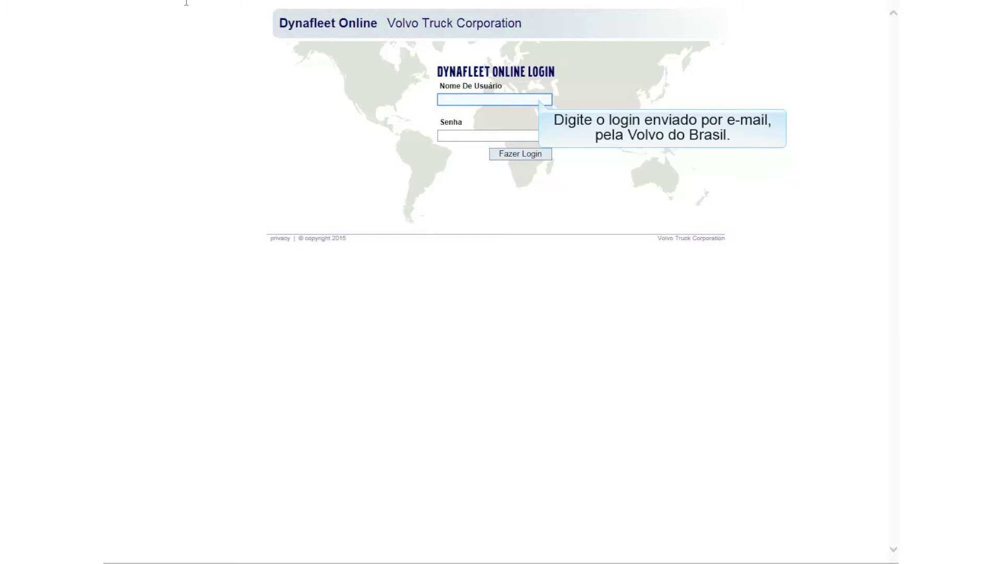
# Step: Log in to Dynafleet Online with the fleet account's username and password
pyautogui.click(543, 99)
pyautogui.write('veicu')
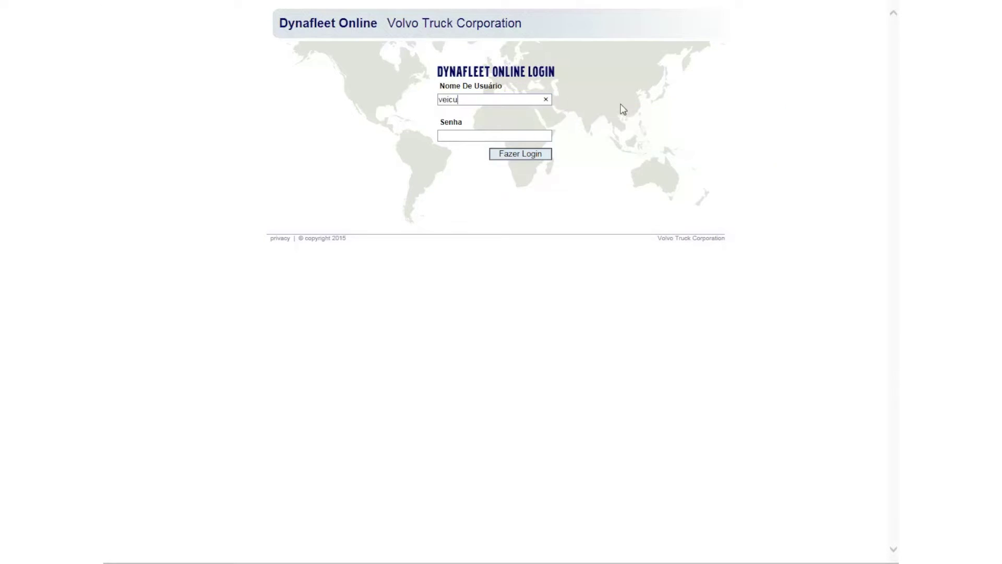
pyautogui.write('losvolvo')
pyautogui.press('Tab')
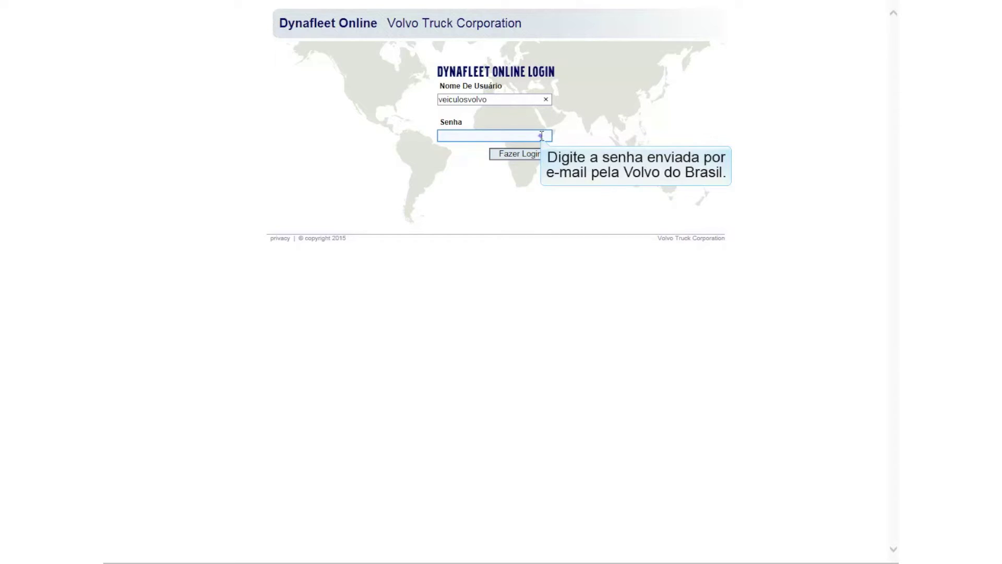
pyautogui.write('********')
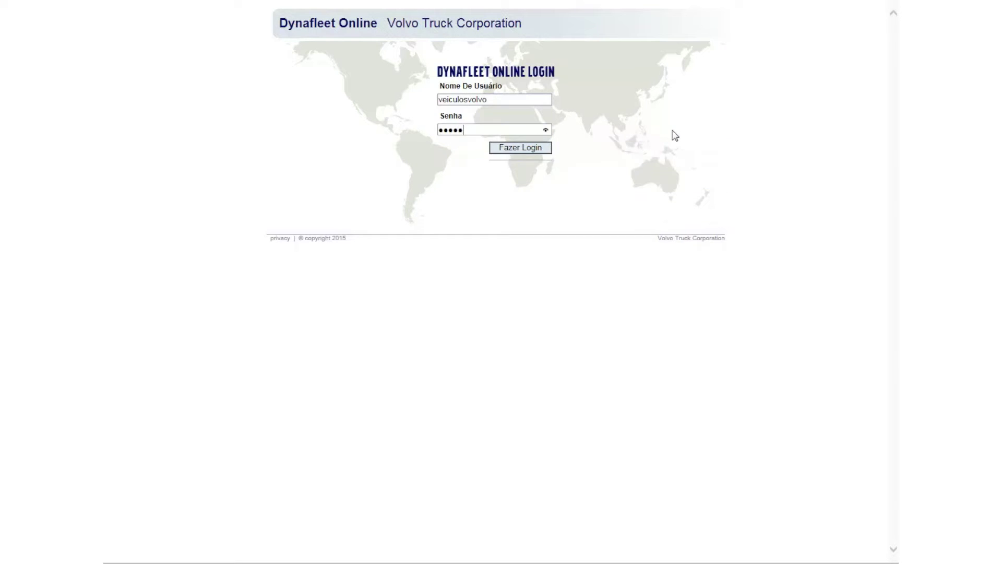
pyautogui.press('Tab')
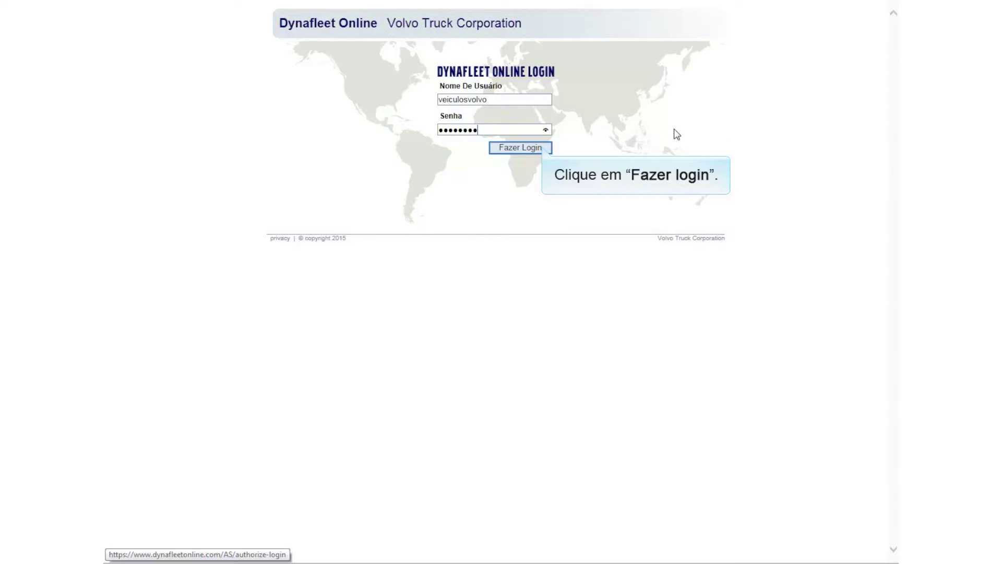
pyautogui.click(544, 148)
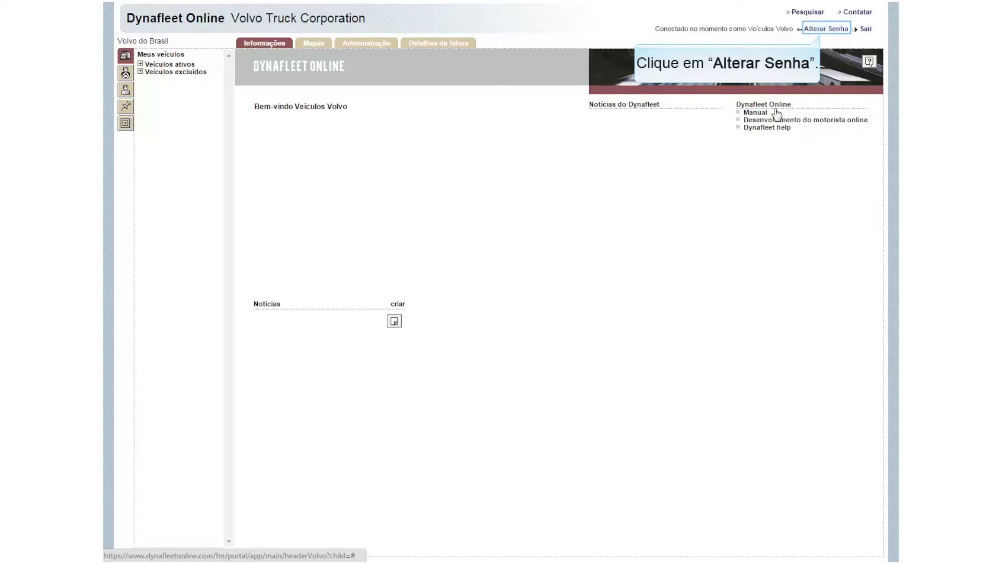
# Step: Replace the account password by entering the current one and the new one twice, then dismiss the saved confirmation
pyautogui.click(832, 30)
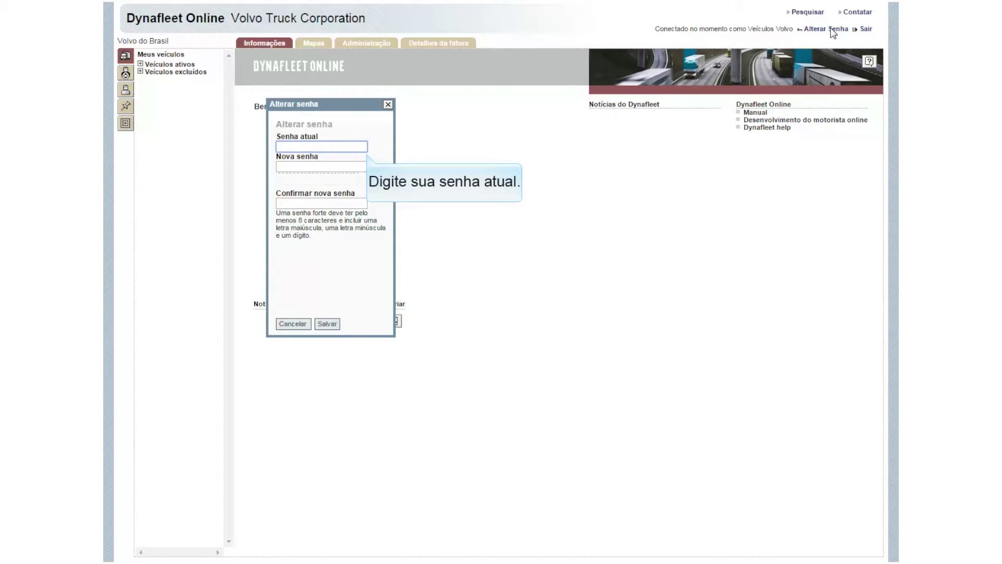
pyautogui.write('********')
pyautogui.click(364, 166)
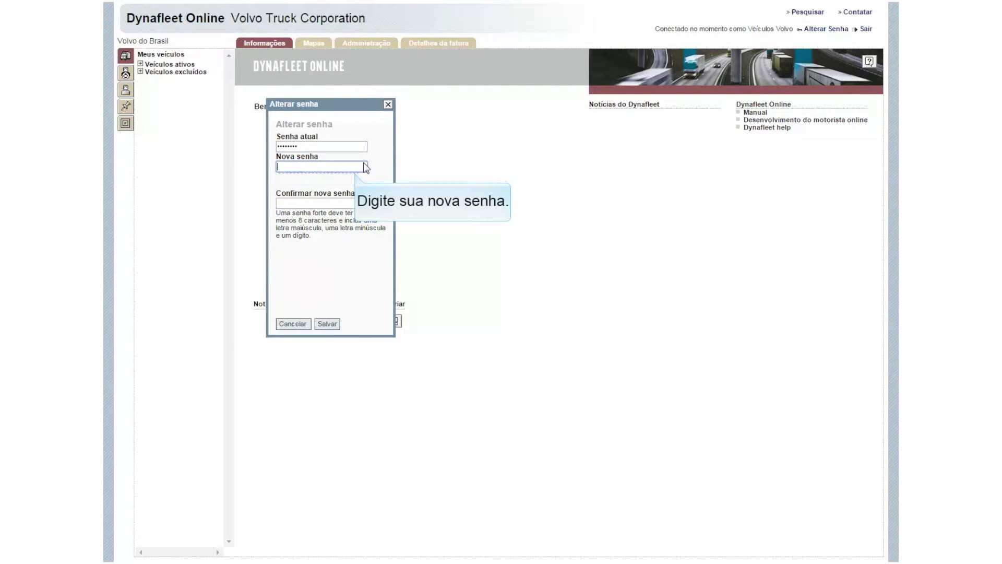
pyautogui.write('********')
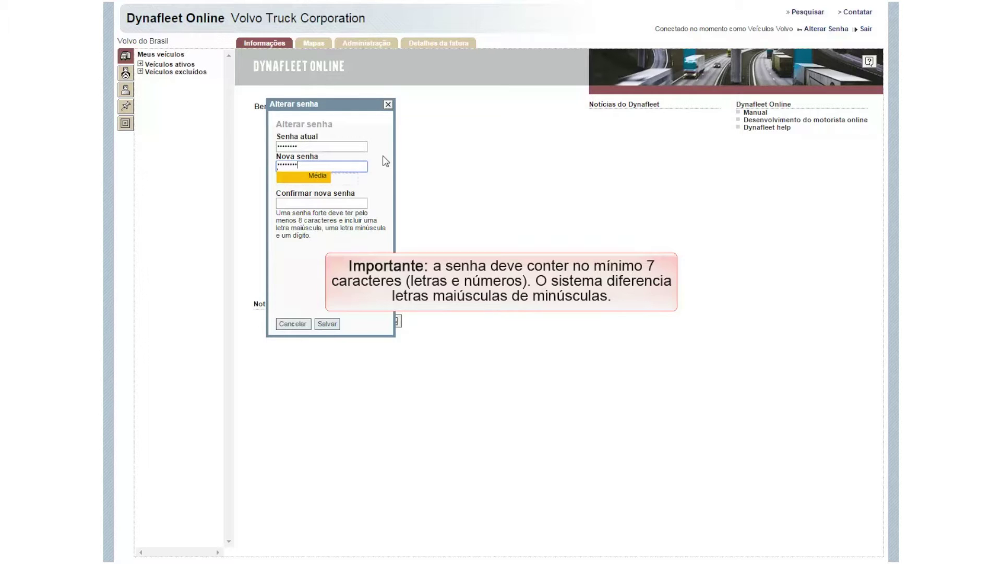
pyautogui.click(364, 203)
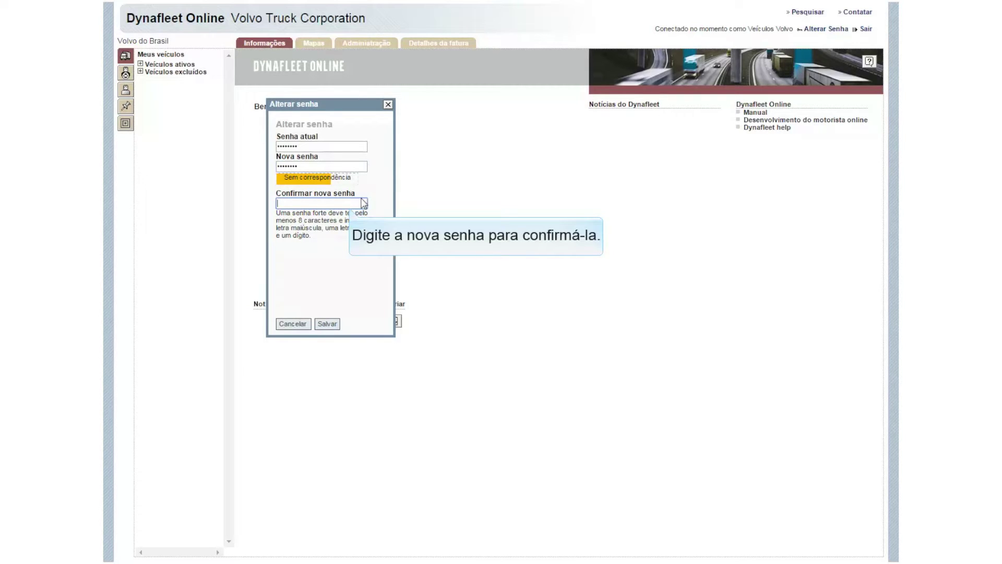
pyautogui.write('********')
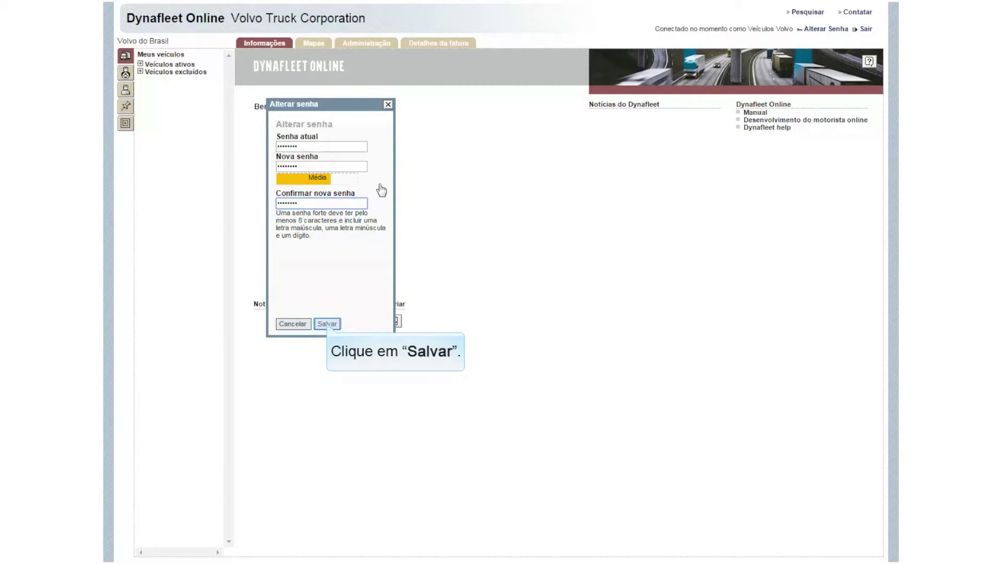
pyautogui.click(328, 324)
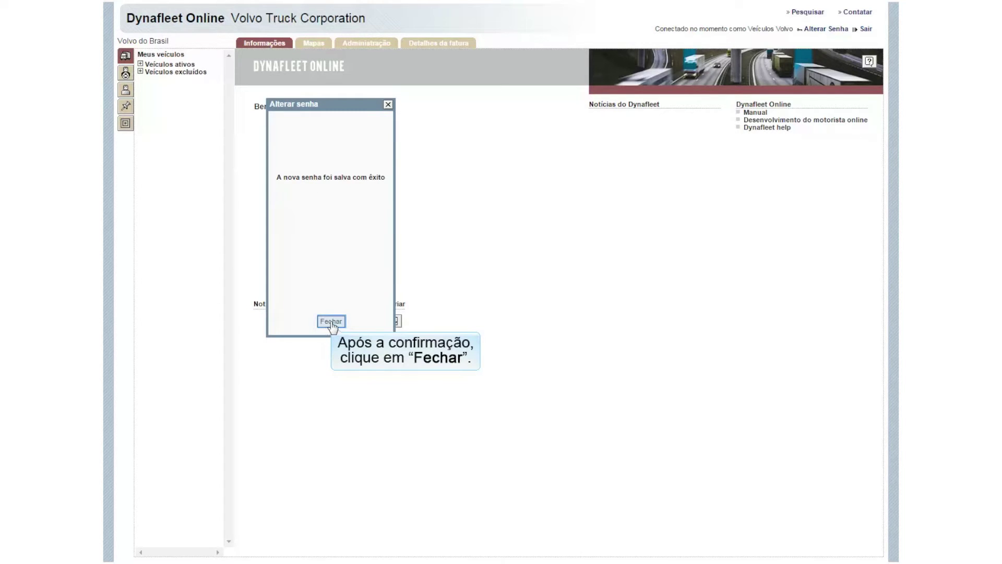
pyautogui.click(330, 323)
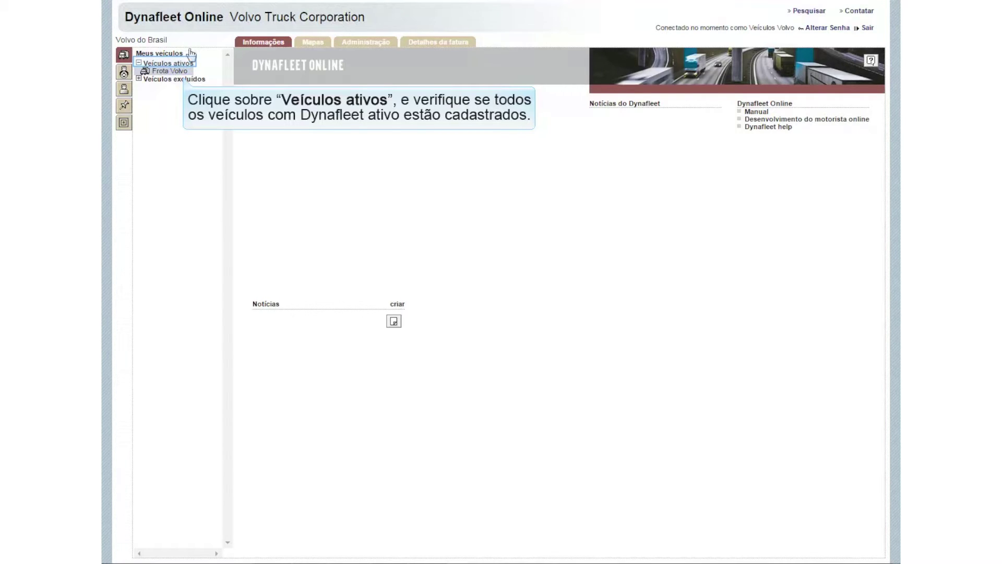
# Step: Check the Veículos ativos list, then go to the Administração page
pyautogui.click(191, 65)
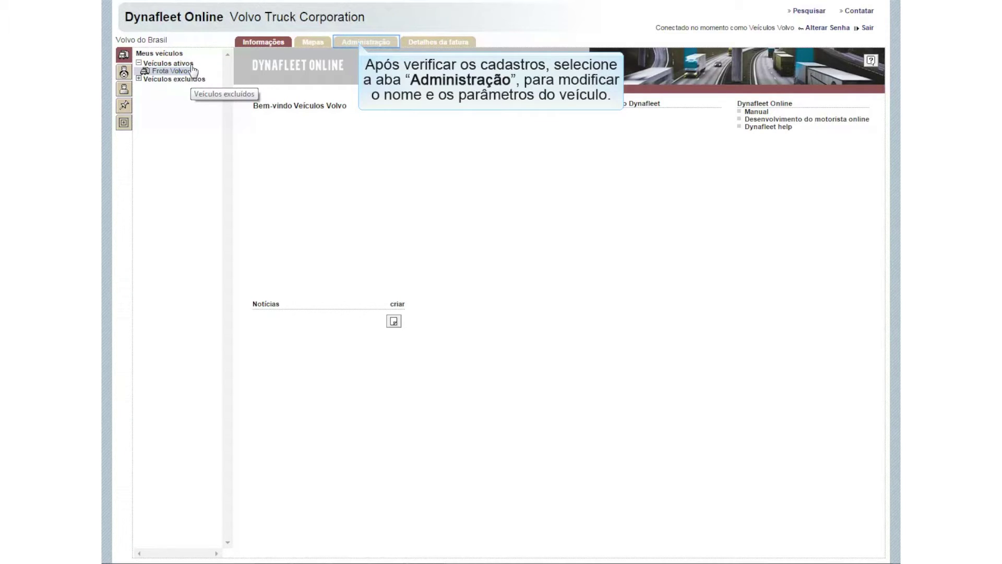
pyautogui.click(369, 44)
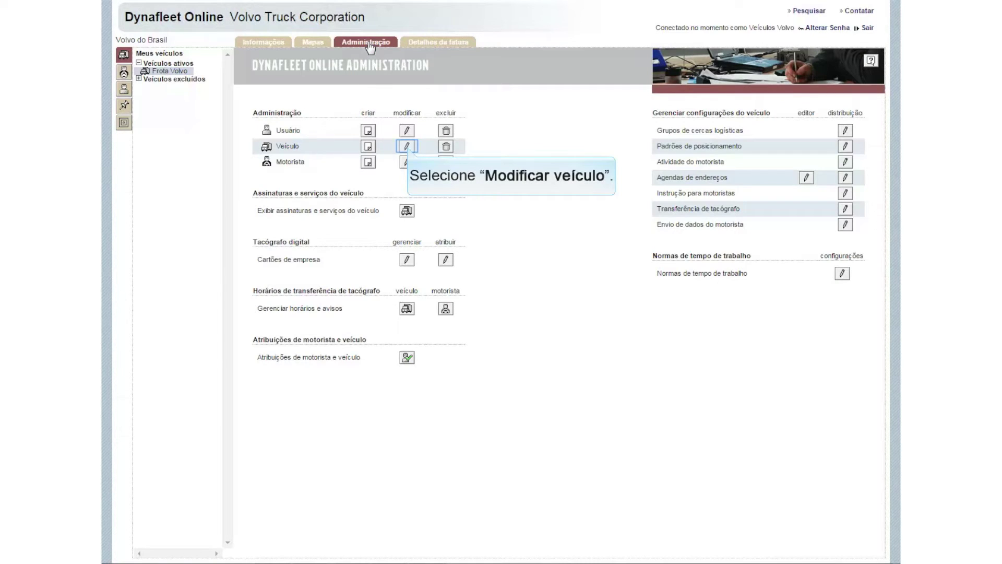
# Step: Choose to modify a vehicle and select Frota Volvo for editing
pyautogui.click(407, 147)
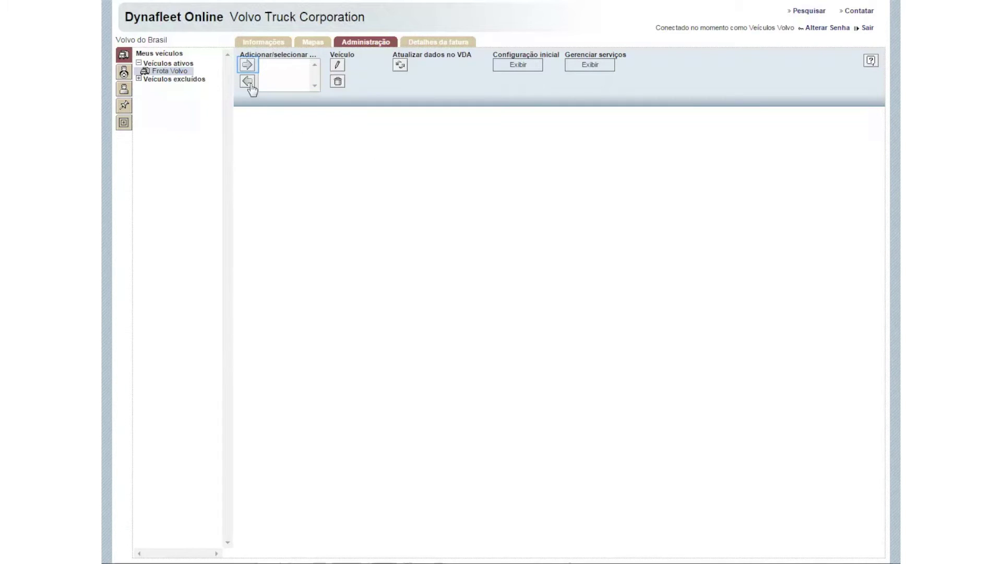
pyautogui.click(248, 66)
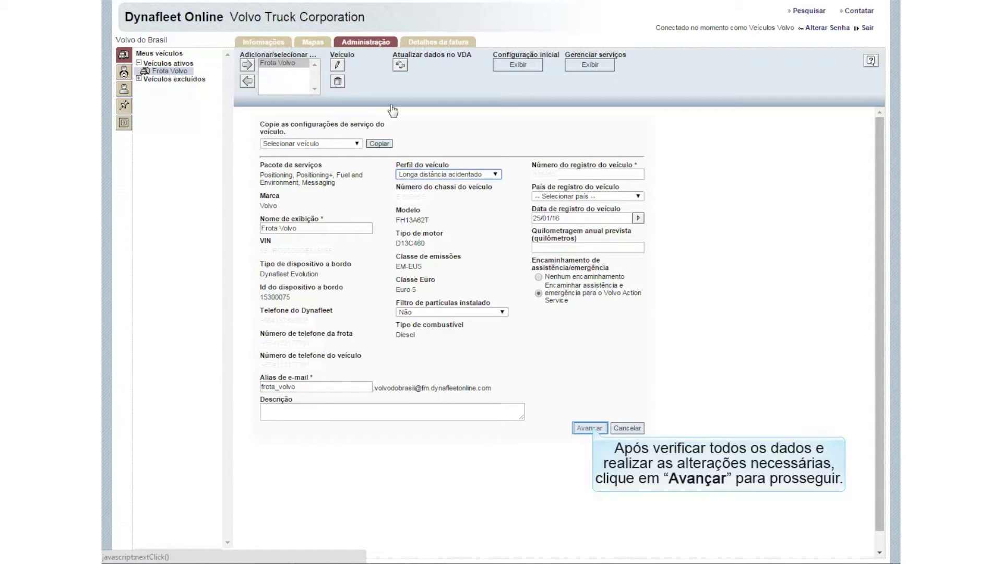
# Step: Advance from Frota Volvo's details to its settings step (Português keyboard, 85 km/h, 2100 rpm)
pyautogui.click(589, 427)
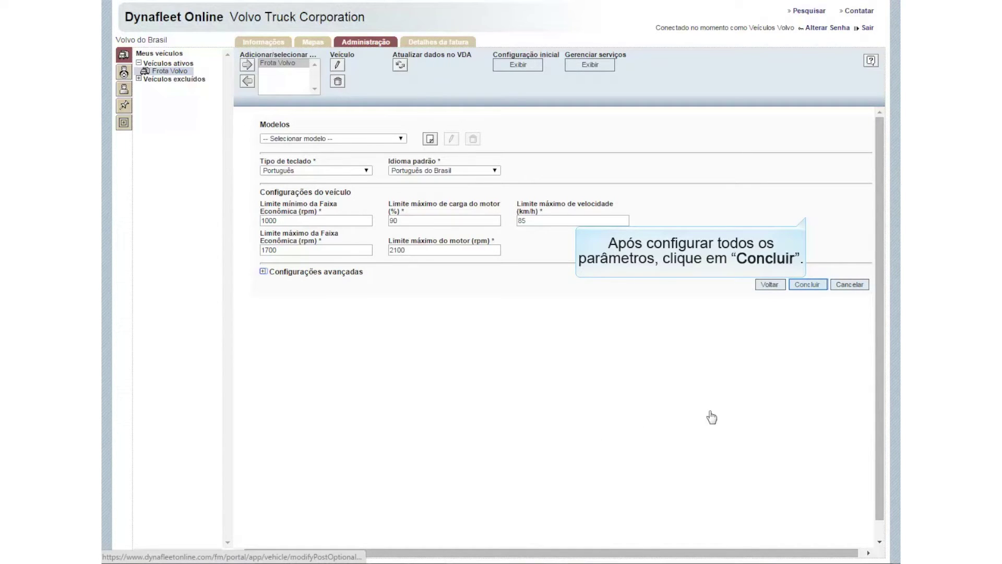
# Step: Finish and save the Frota Volvo vehicle changes with Concluir
pyautogui.click(807, 285)
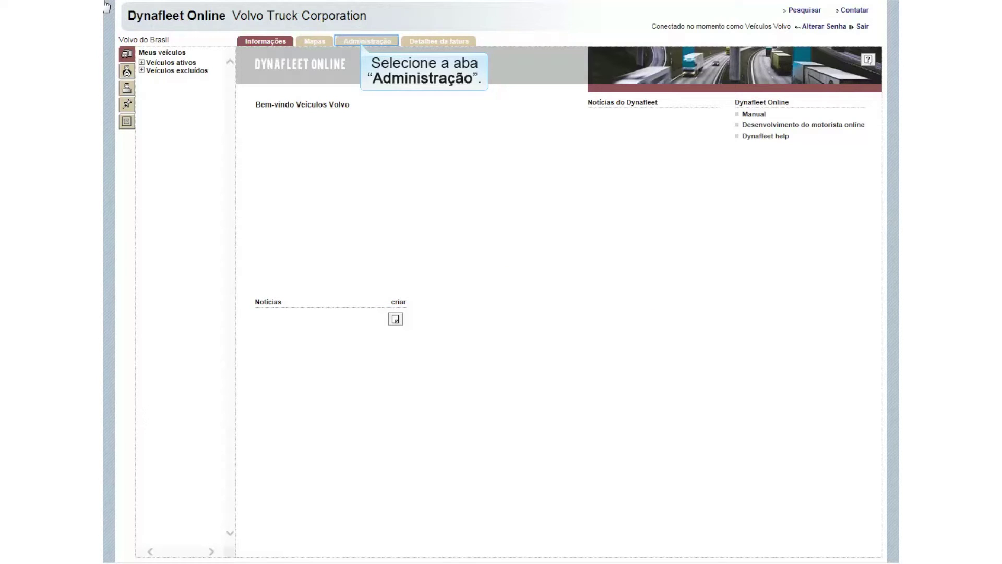
# Step: Go to Administração and start creating a new user
pyautogui.click(363, 45)
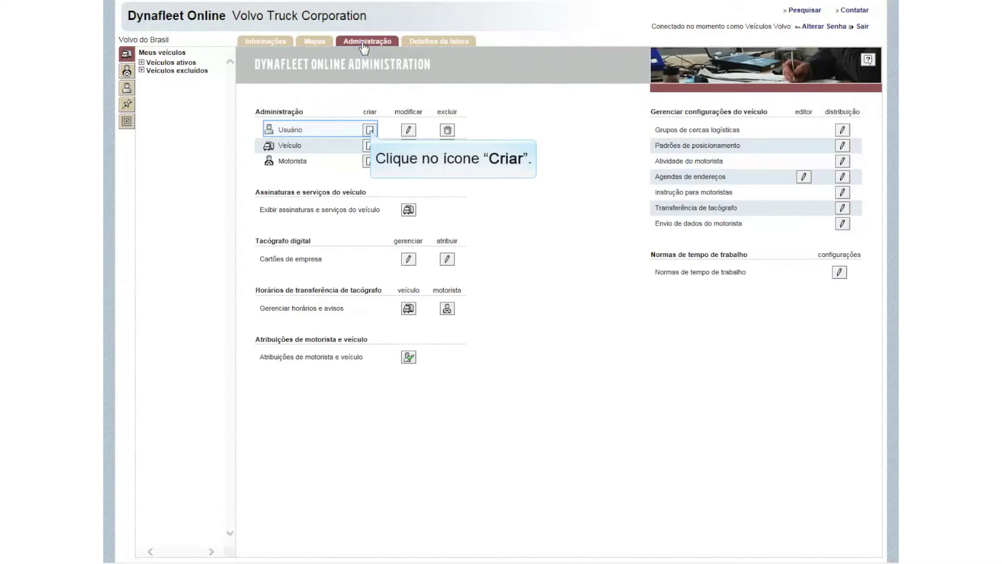
pyautogui.click(369, 130)
# Step: Enter the new user's login name, first name and surname in the Criar usuário form
pyautogui.click(296, 138)
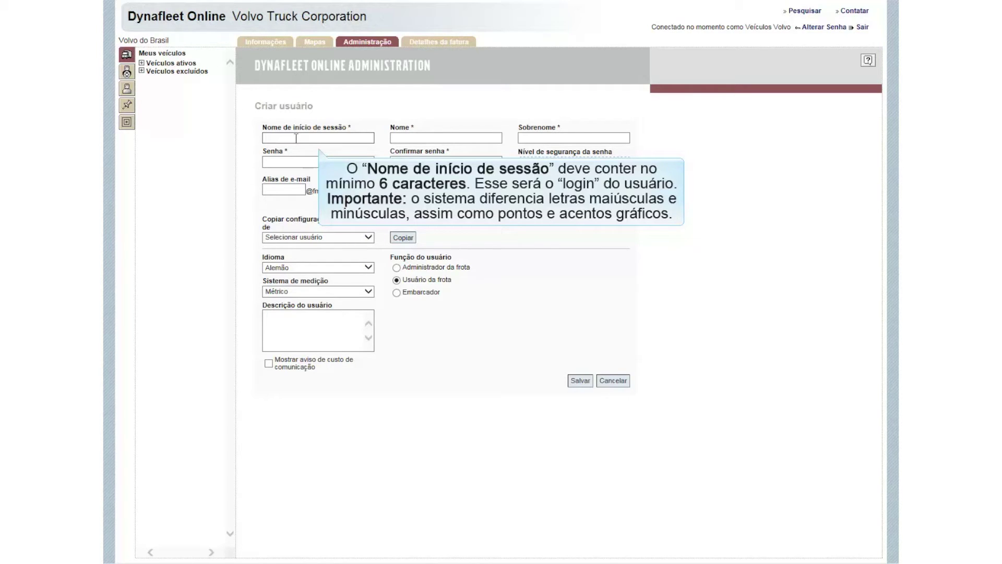
pyautogui.click(418, 139)
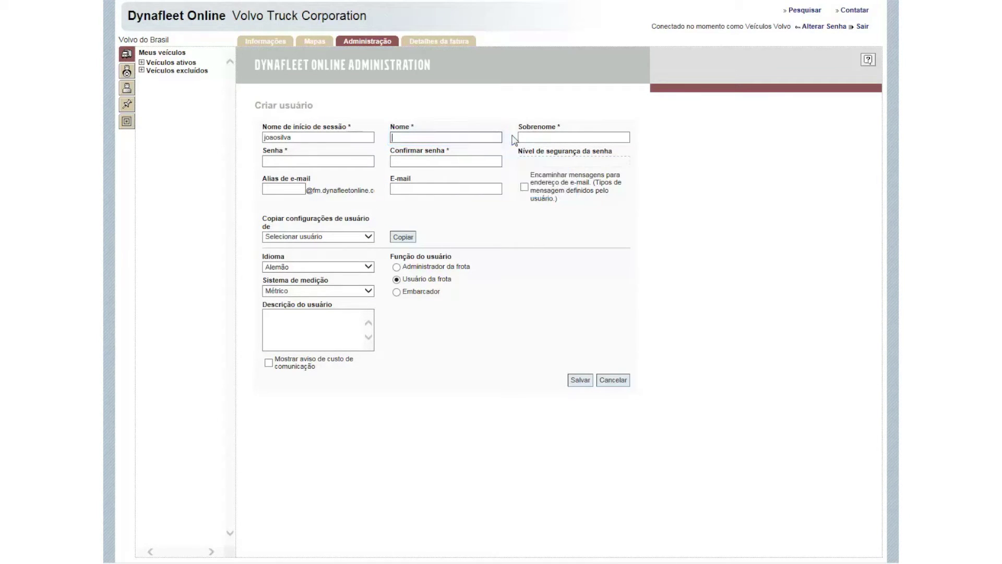
pyautogui.write('Joao')
pyautogui.click(608, 136)
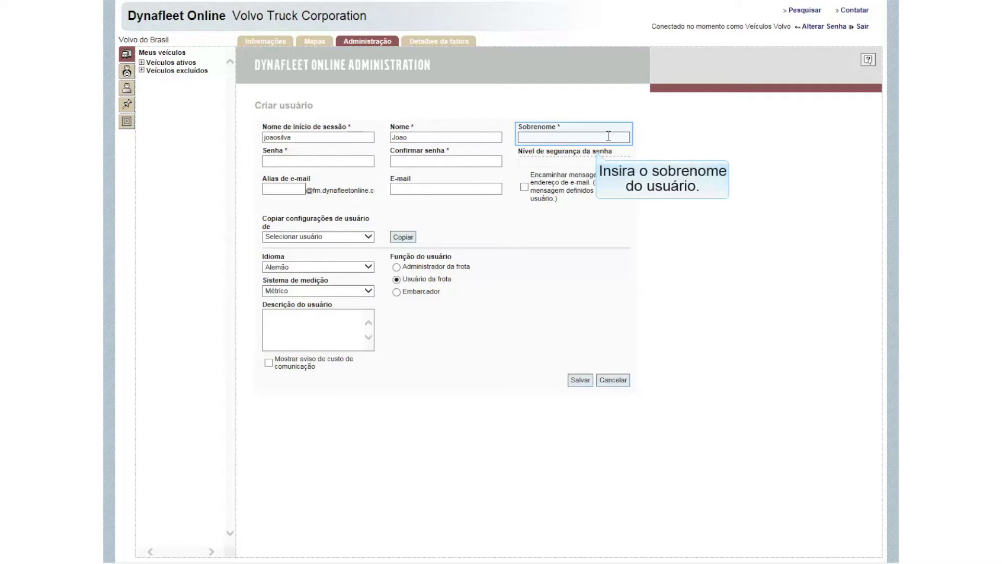
pyautogui.write('Silva')
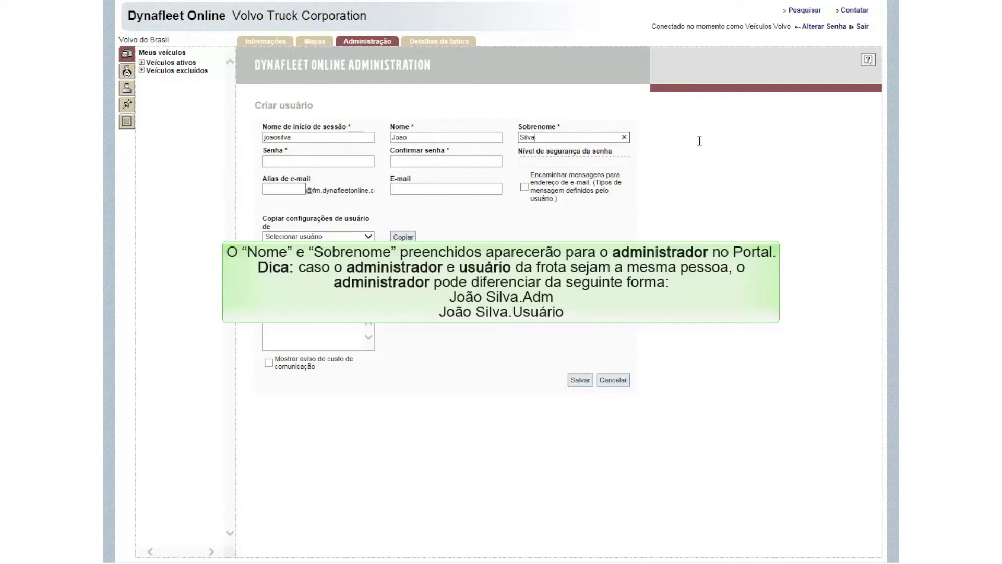
pyautogui.press('Tab')
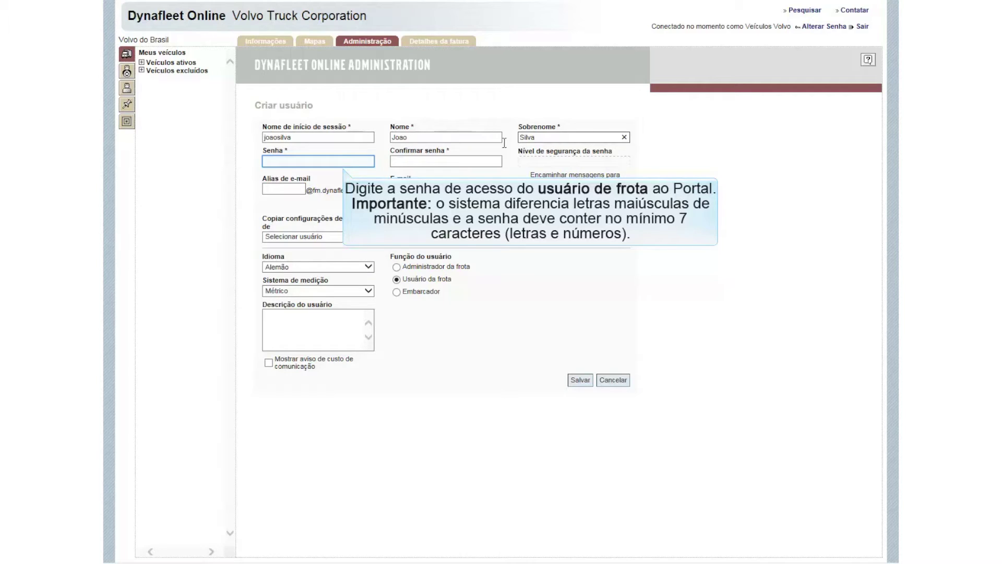
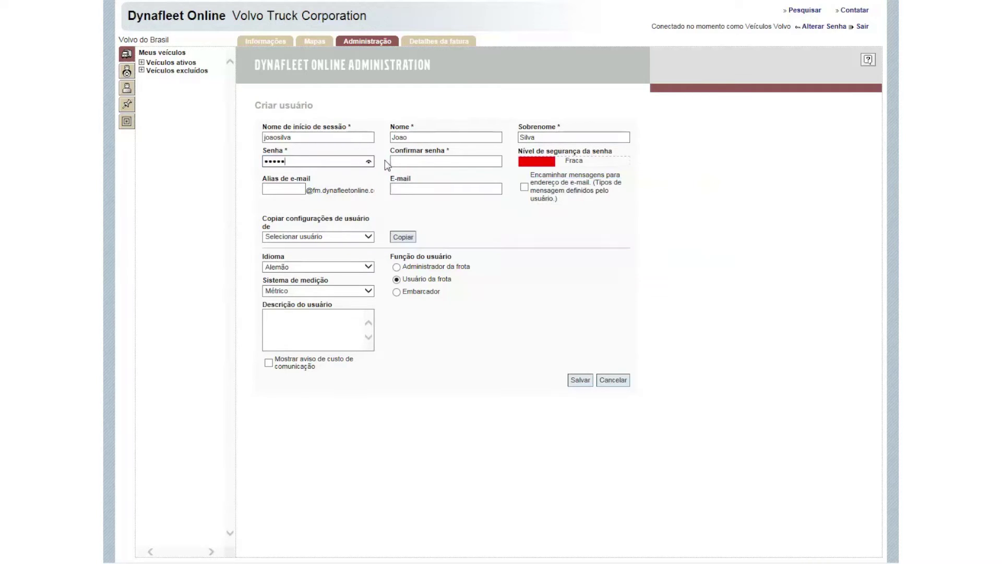
# Step: Enter the new user's password and confirm it in Confirmar senha
pyautogui.press('Tab')
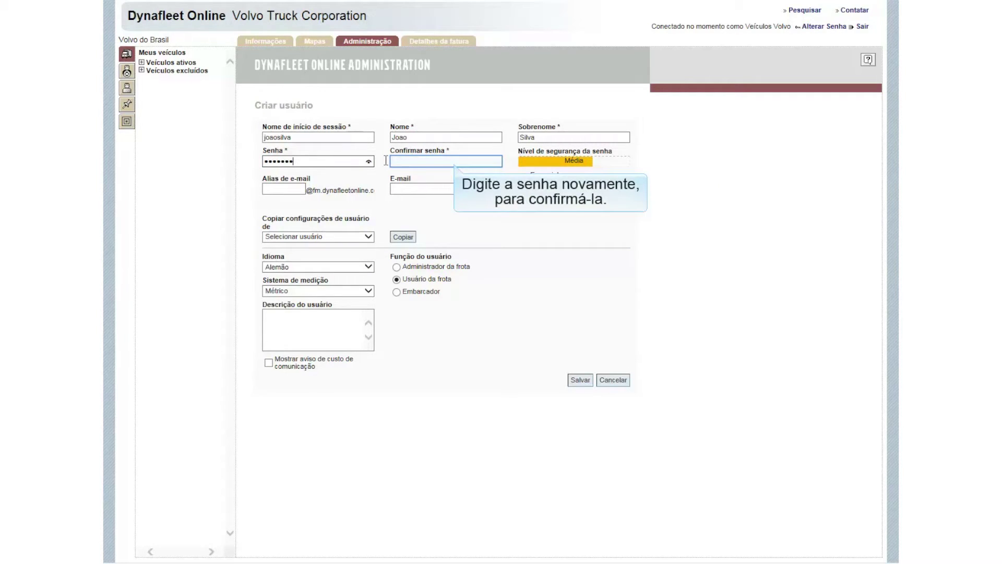
pyautogui.click(454, 162)
# Step: Add an e-mail alias, enable Encaminhar mensagens, and enter the user's e-mail address
pyautogui.press('Tab')
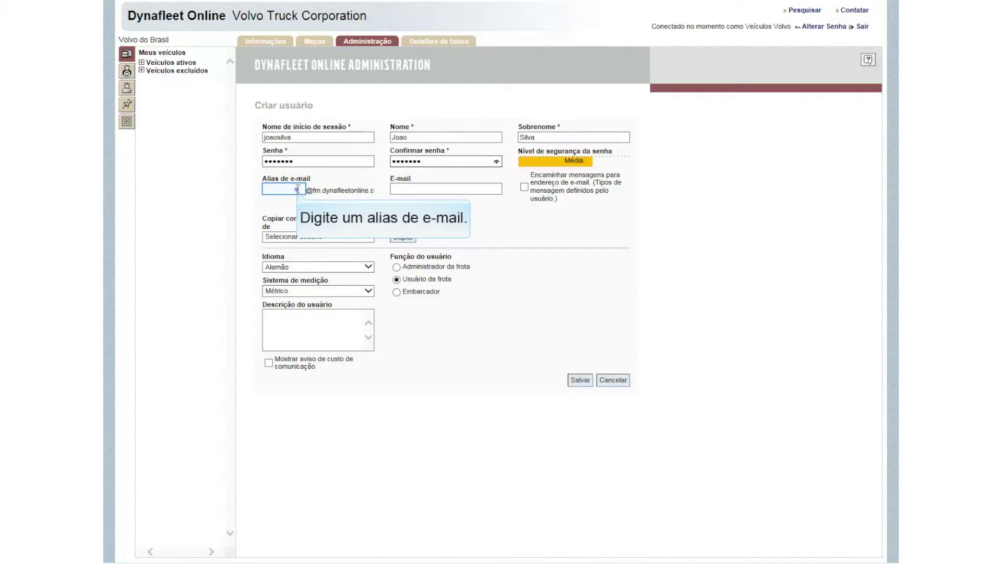
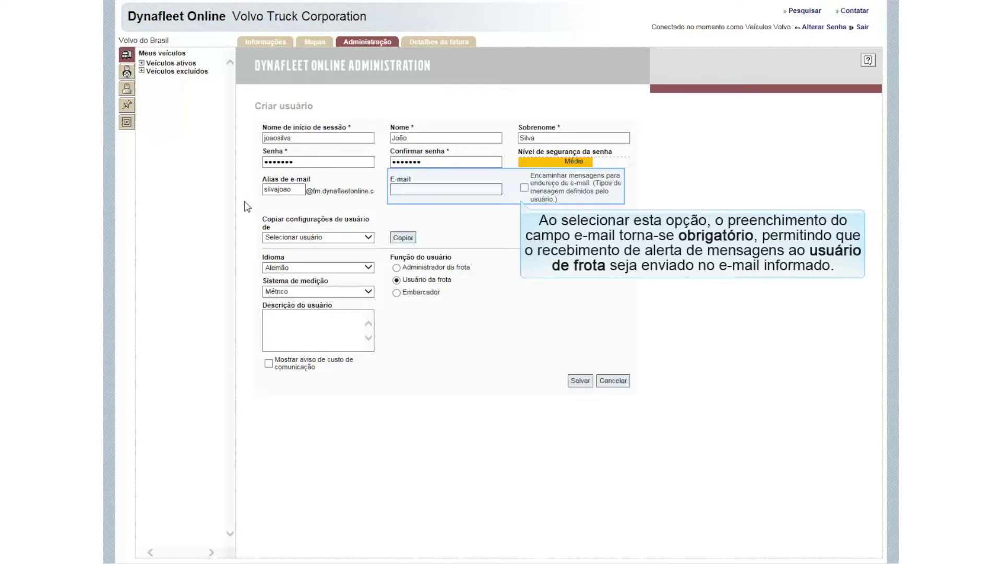
pyautogui.click(524, 187)
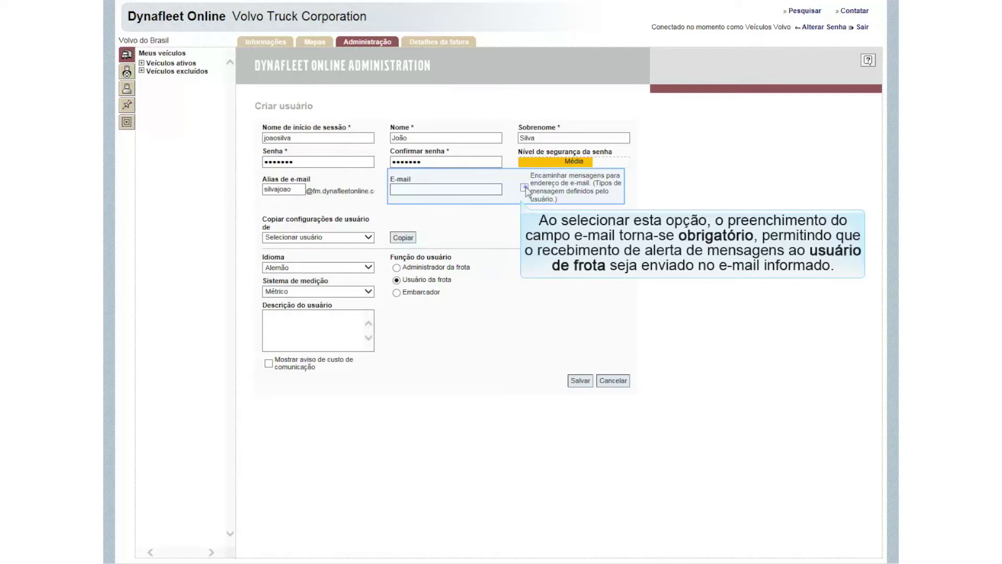
pyautogui.click(479, 190)
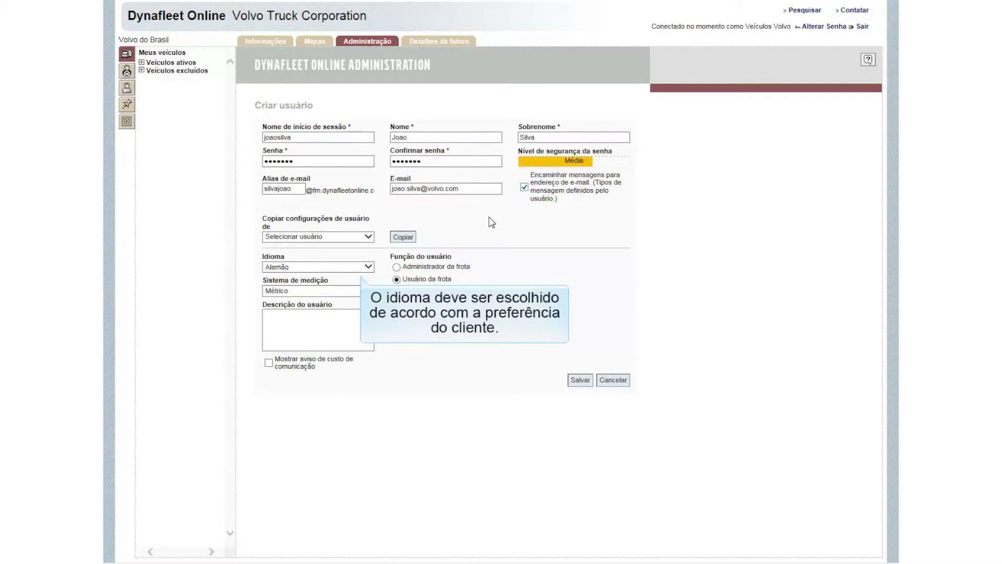
# Step: Choose Português do Brasil language and Métrico (BRA) measurement system, then save the new user
pyautogui.click(369, 268)
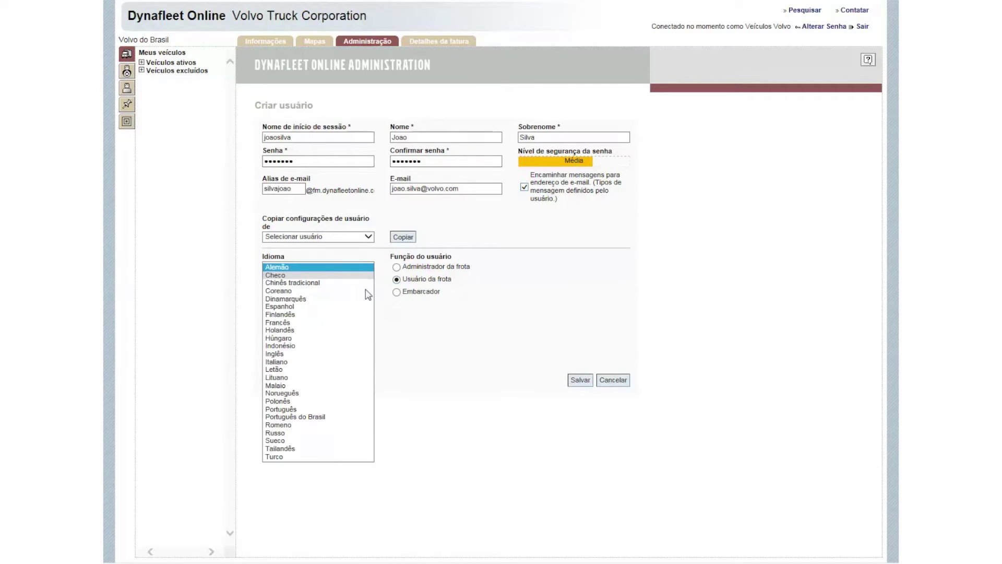
pyautogui.click(365, 416)
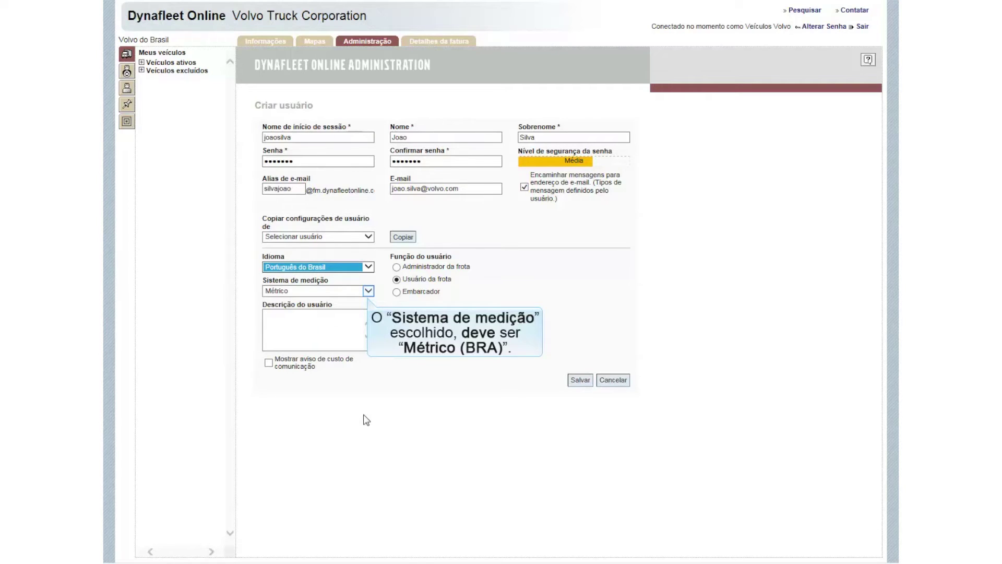
pyautogui.click(369, 290)
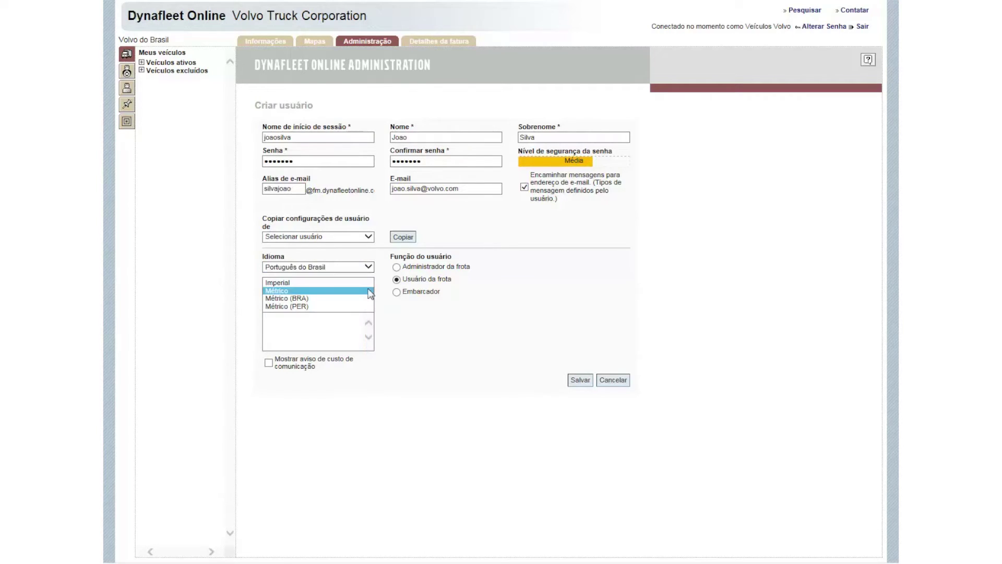
pyautogui.click(365, 299)
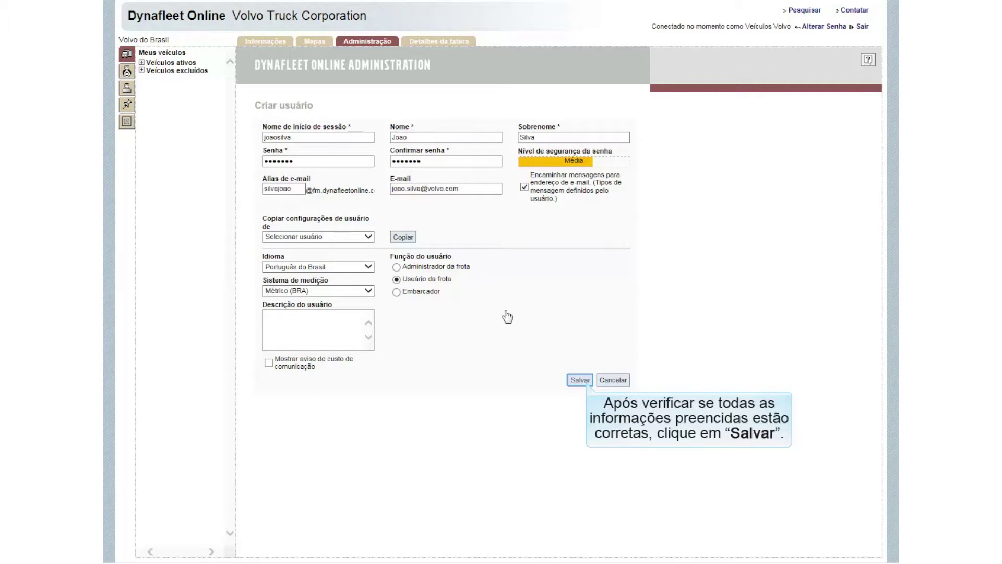
pyautogui.click(580, 380)
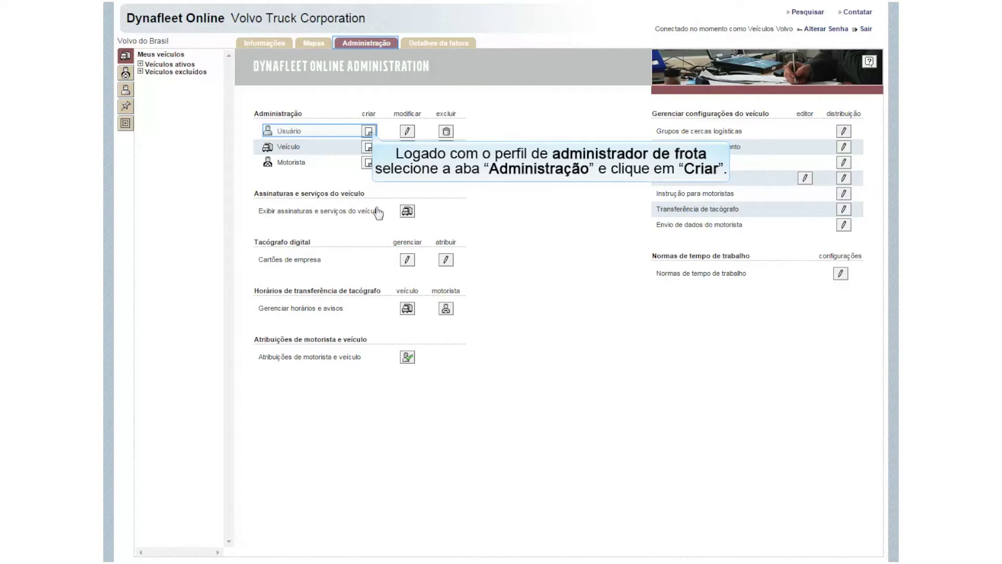
# Step: Open a fresh Criar usuário form and enter the second user's login name, first name and surname
pyautogui.click(369, 132)
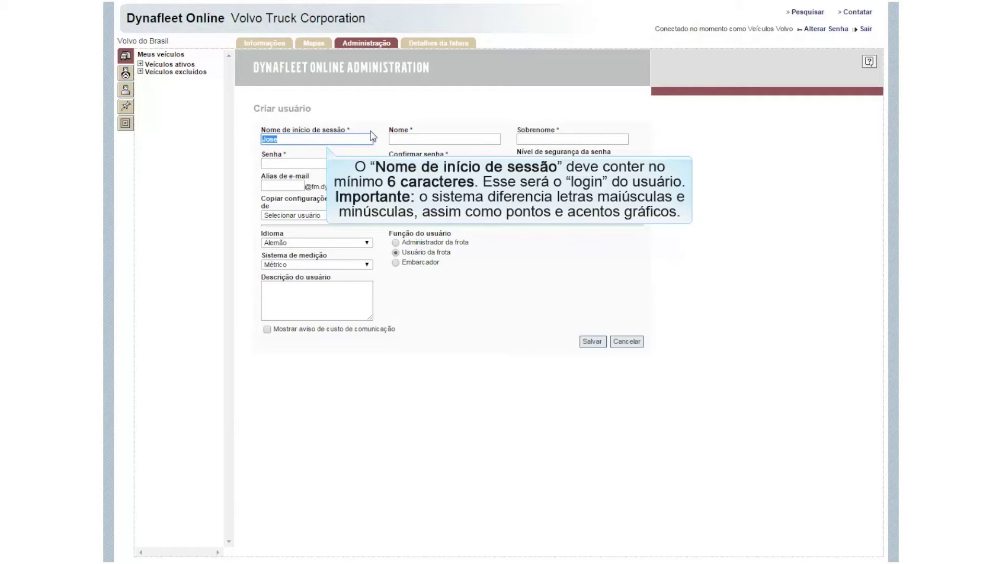
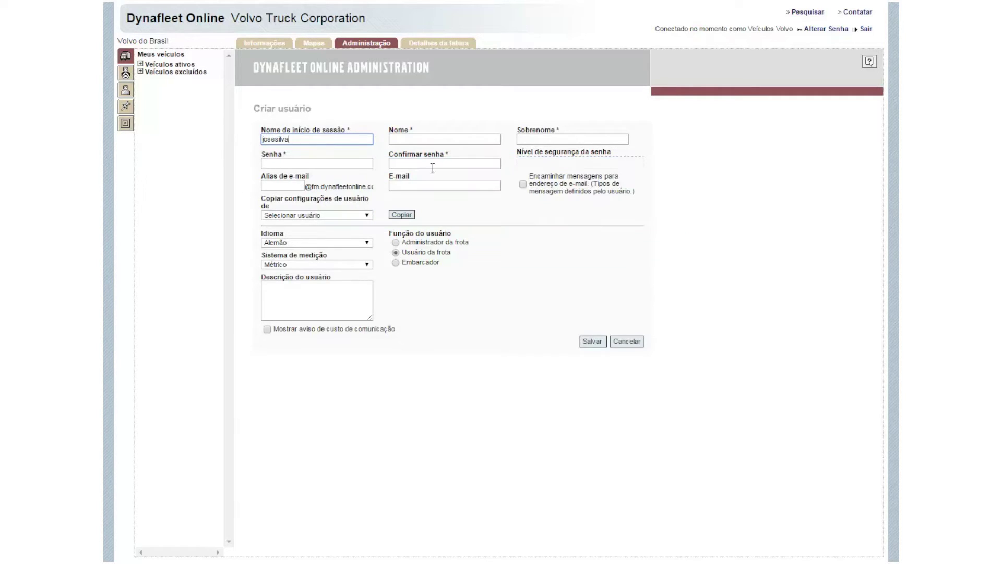
pyautogui.click(490, 140)
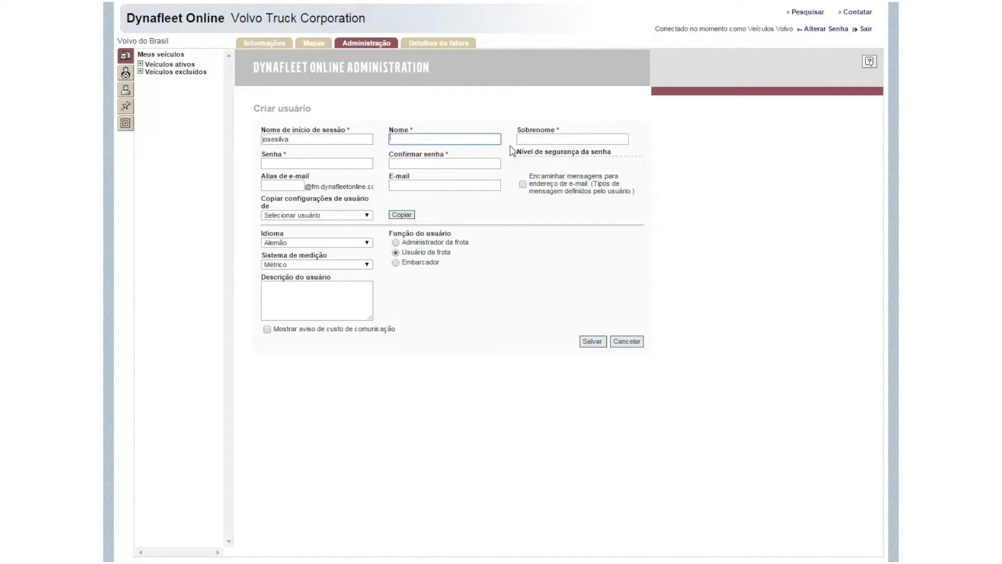
pyautogui.write('Jose')
pyautogui.click(543, 139)
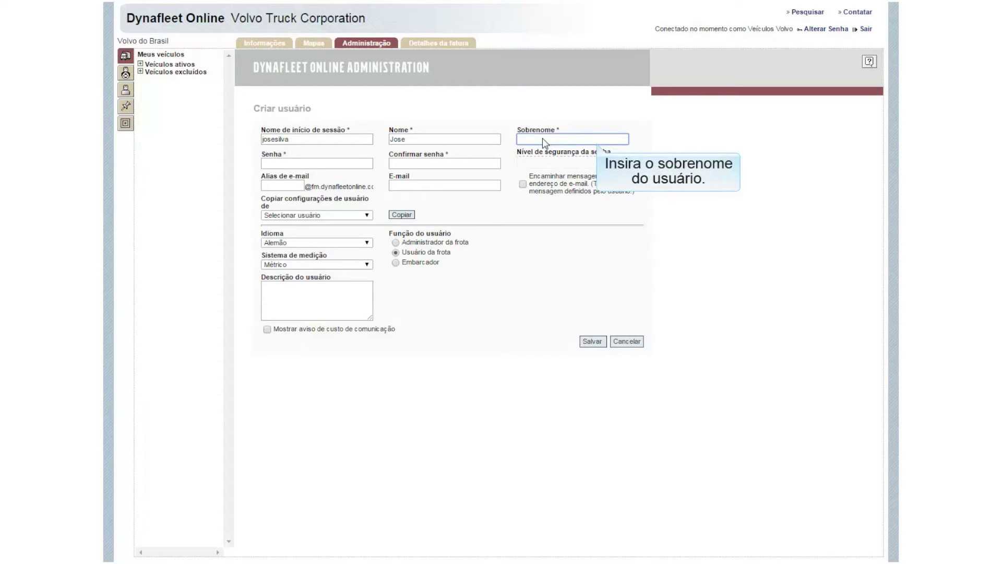
pyautogui.write('Silva')
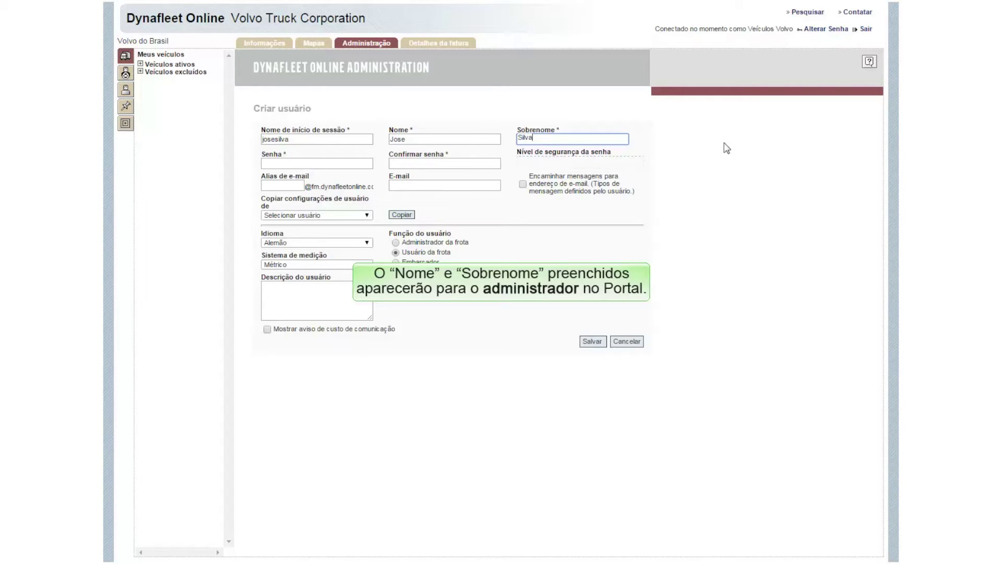
pyautogui.click(359, 163)
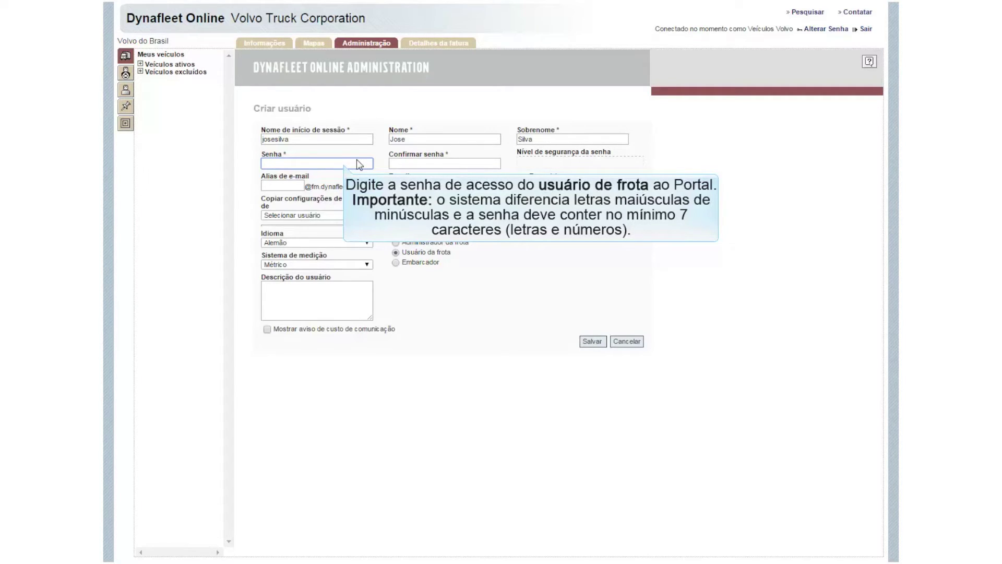
# Step: Enter the user's password, repeat it in Confirmar senha, and fill in an e-mail alias
pyautogui.click(469, 163)
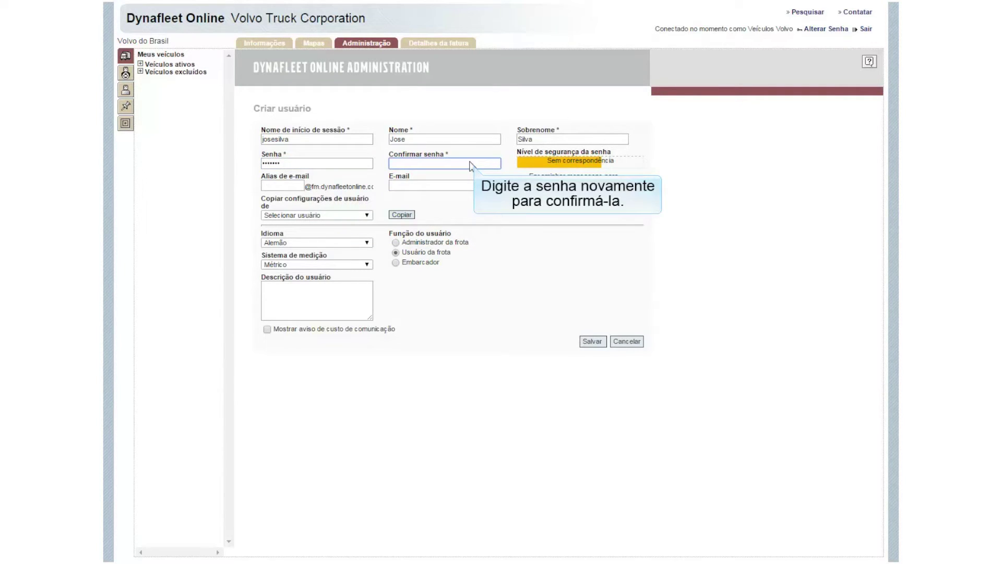
pyautogui.click(297, 186)
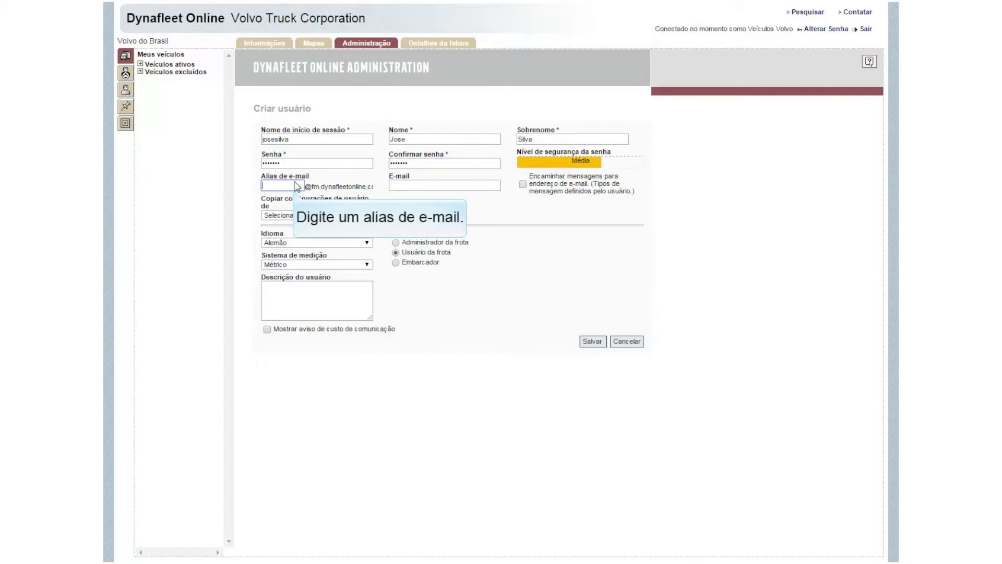
pyautogui.write('joses')
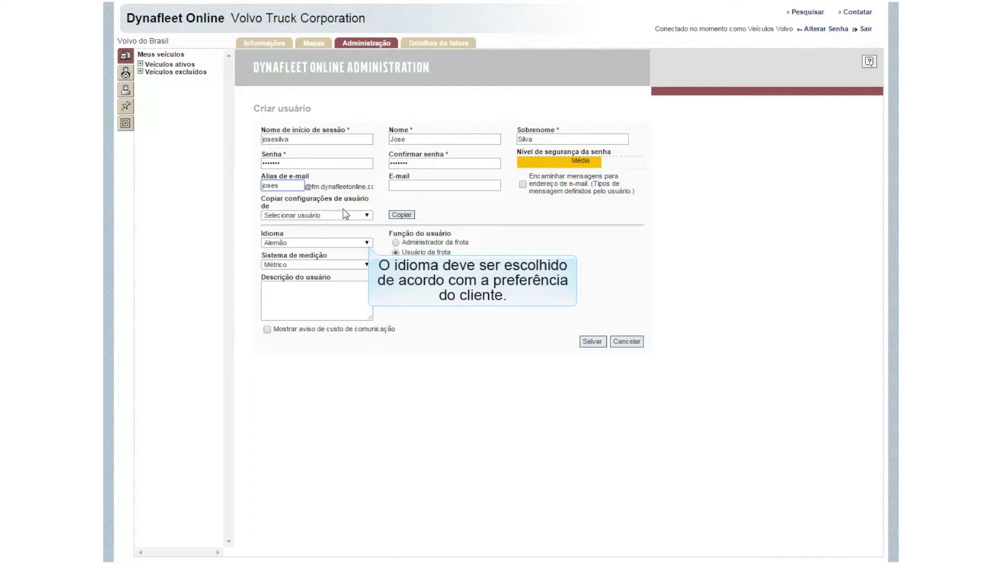
# Step: Set the user's language to Português do Brasil and measurements to Métrico (BRA)
pyautogui.click(366, 243)
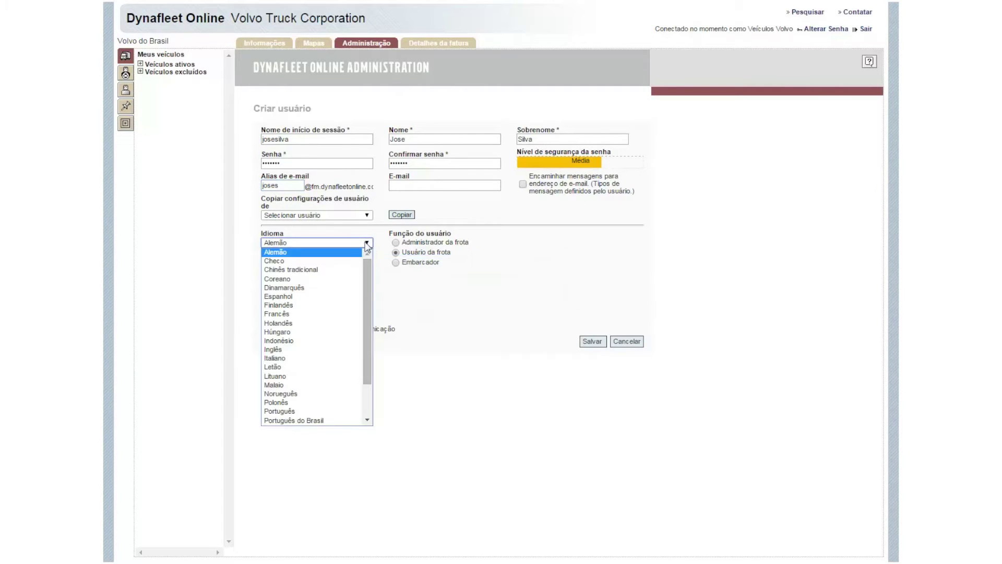
pyautogui.click(350, 421)
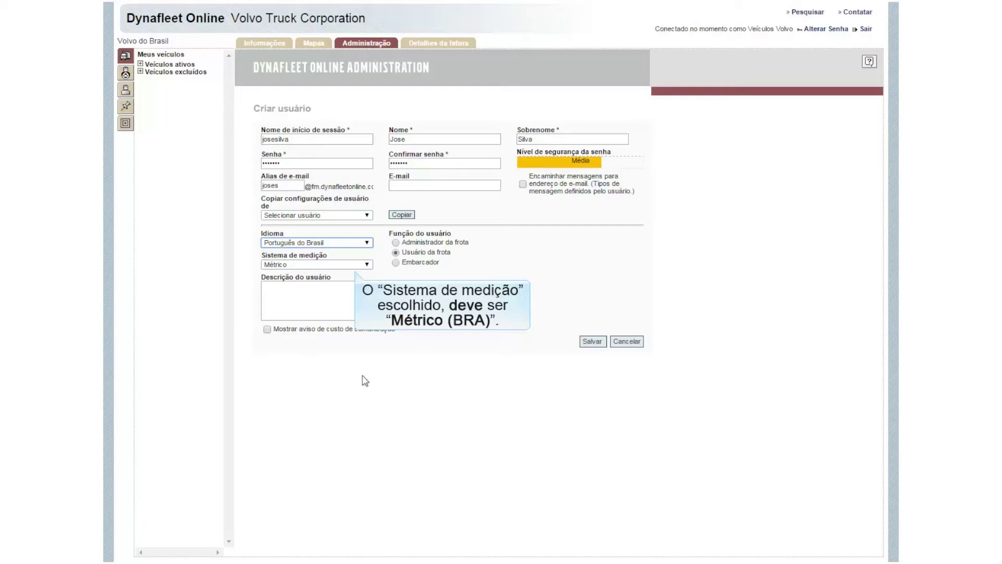
pyautogui.click(367, 265)
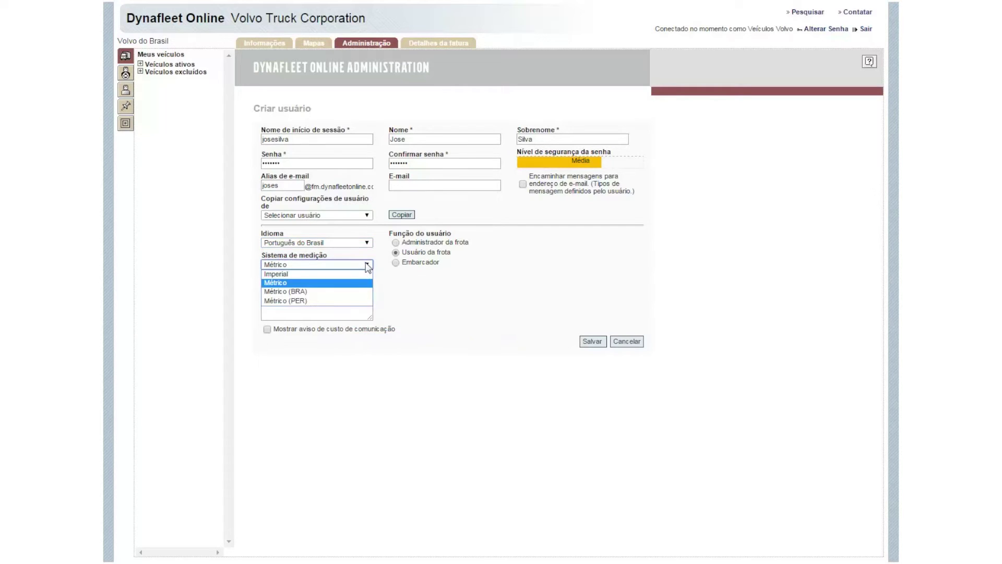
pyautogui.click(360, 291)
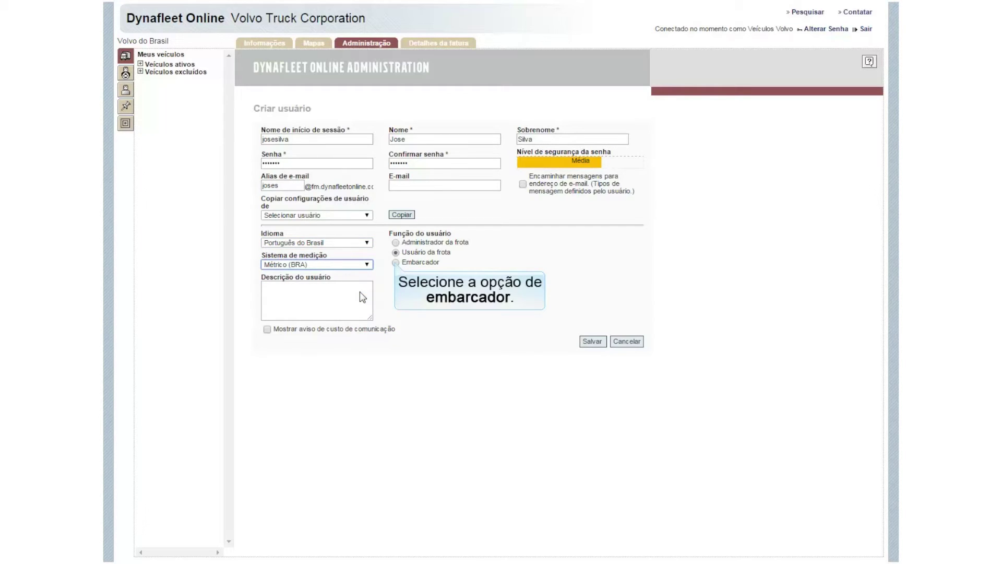
# Step: Make the user an Embarcador restricted to assigned vehicles and save it
pyautogui.click(396, 262)
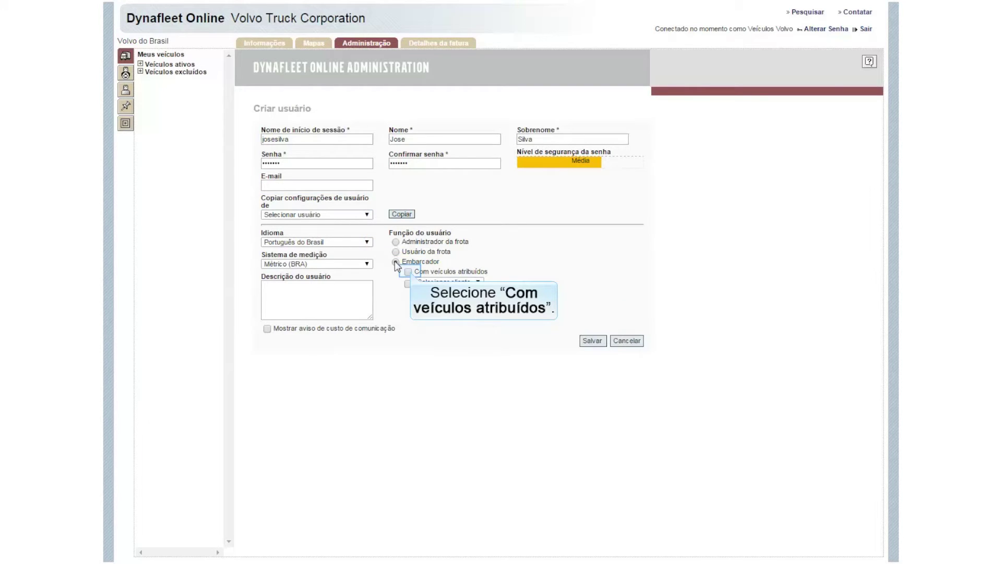
pyautogui.click(409, 272)
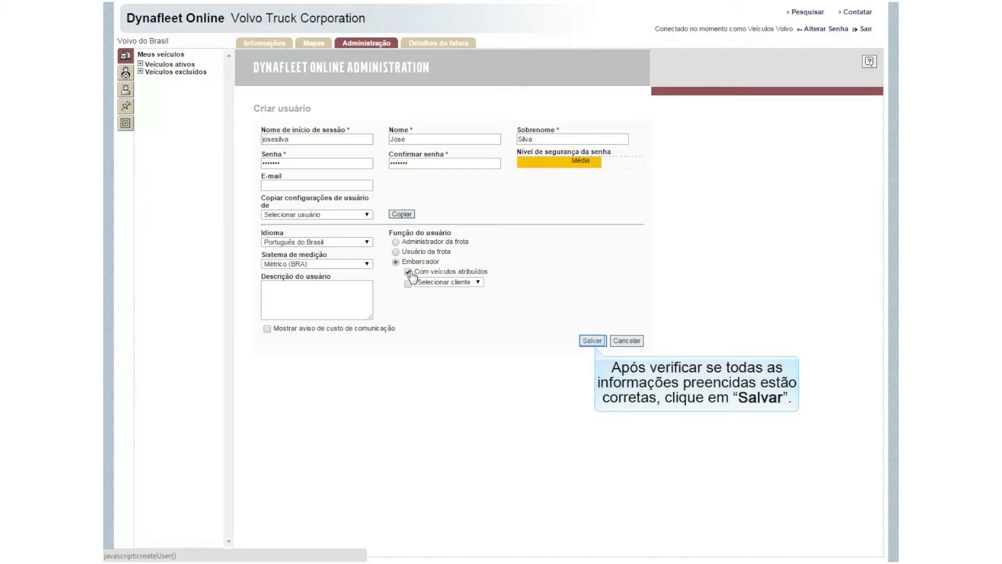
pyautogui.click(593, 340)
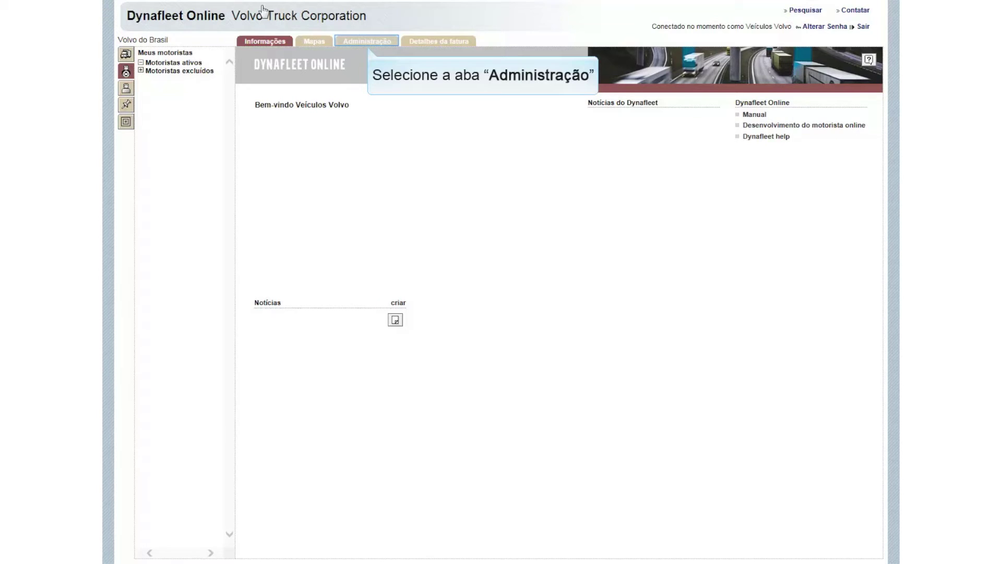
# Step: Open a new Criar motorista form and enter the driver's first name, surname and mobile number
pyautogui.click(368, 44)
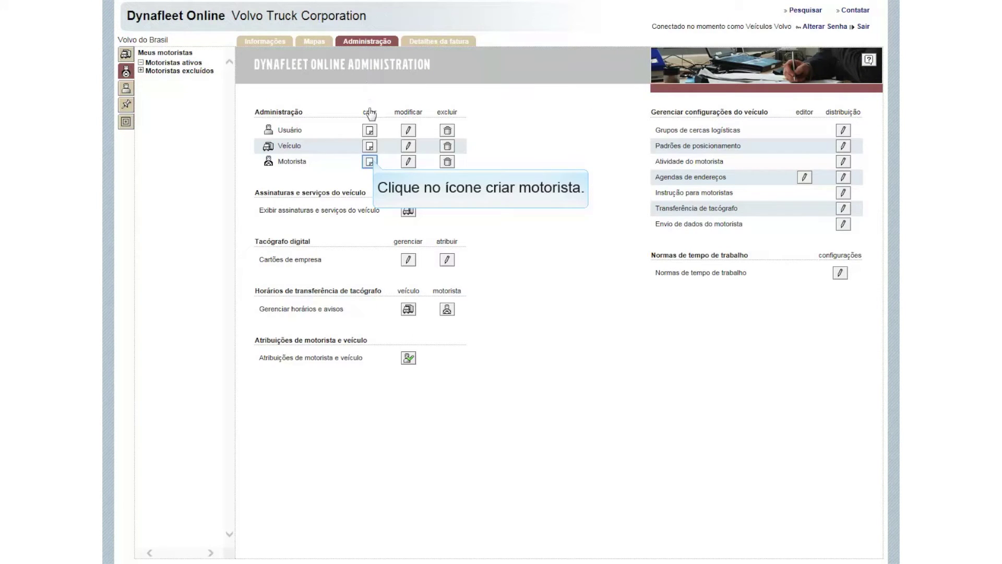
pyautogui.click(370, 162)
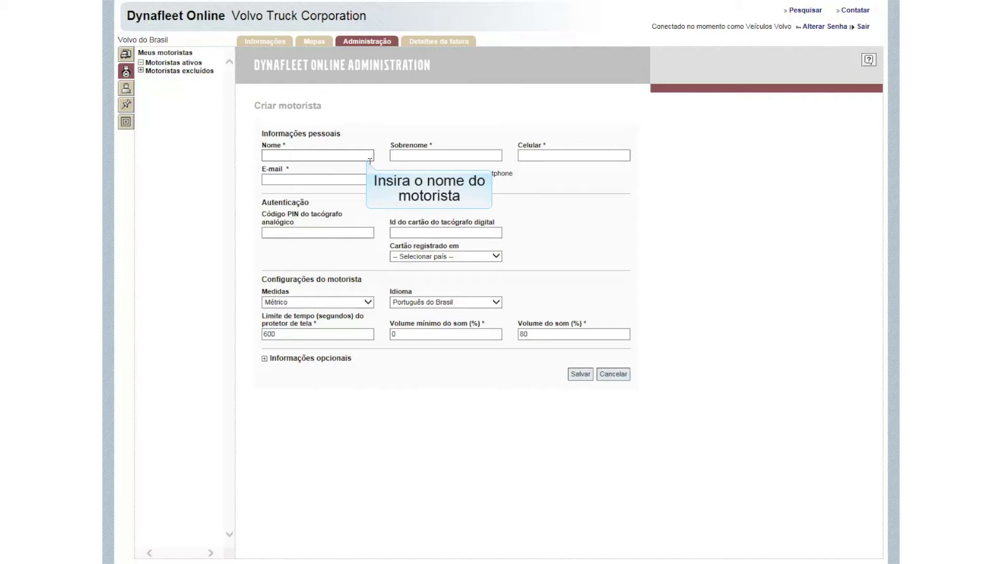
pyautogui.write('Pedro')
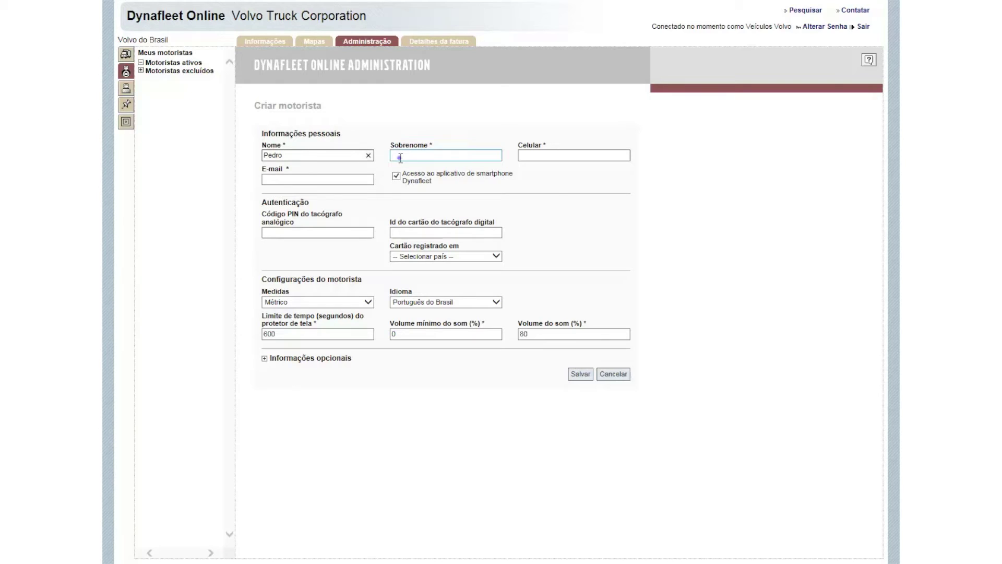
pyautogui.click(400, 156)
pyautogui.write('S')
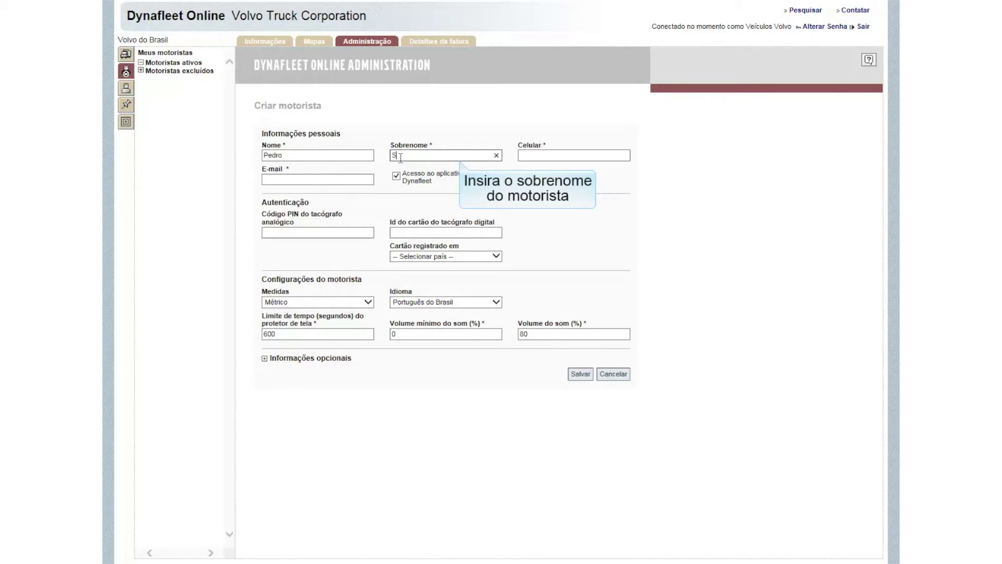
pyautogui.write('ilva')
pyautogui.press('Tab')
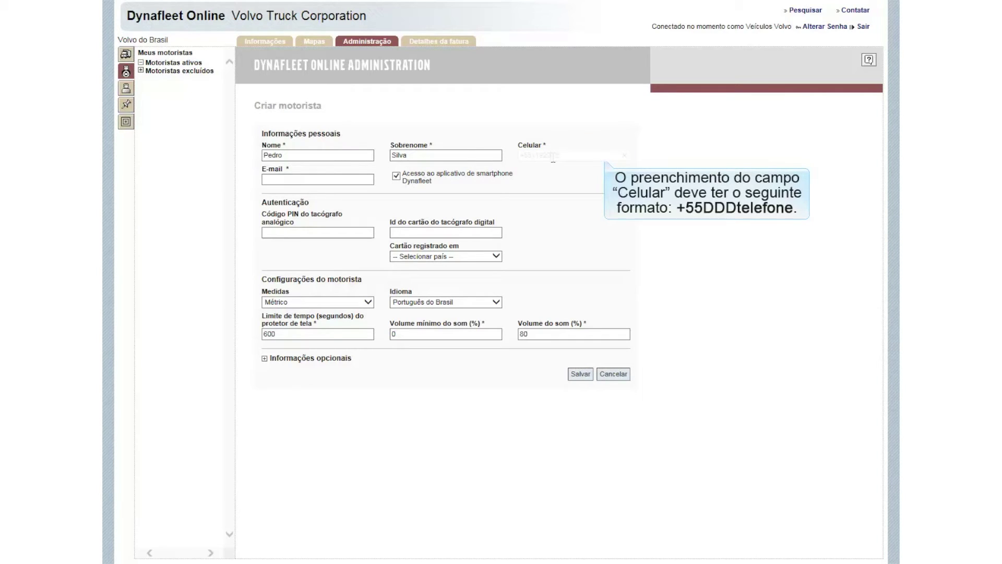
pyautogui.write('6')
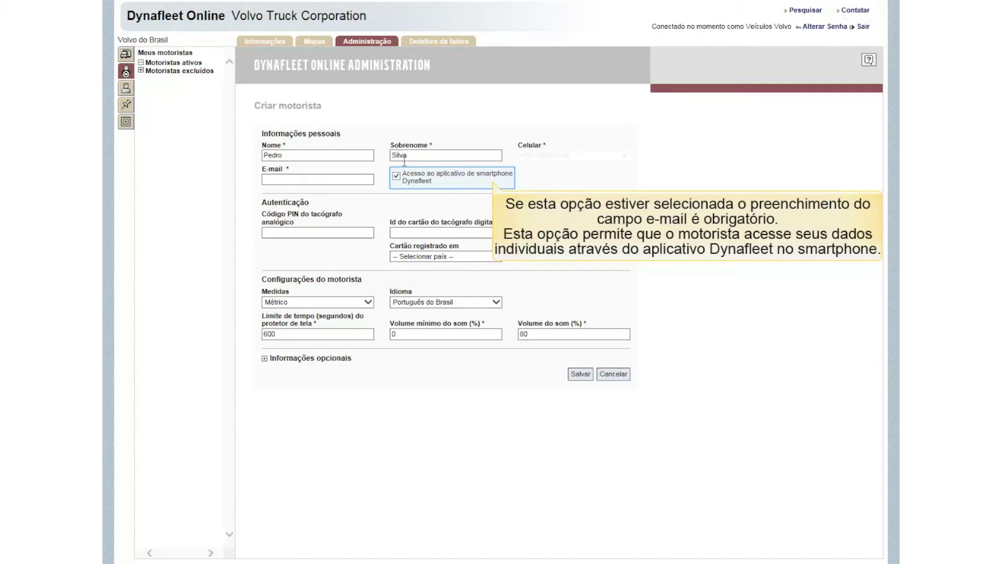
# Step: Enter the driver's e-mail address and tachograph PIN
pyautogui.click(340, 177)
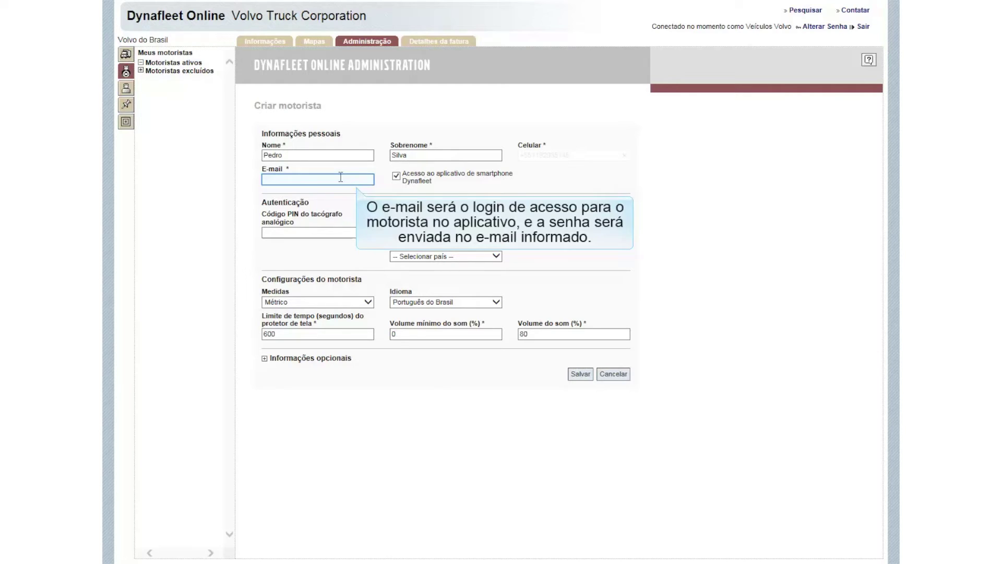
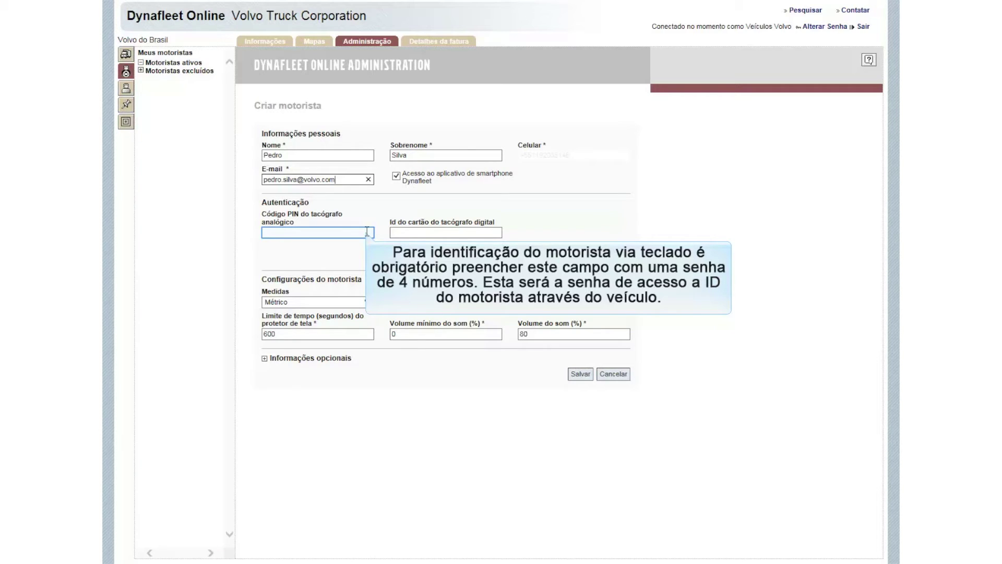
pyautogui.click(367, 231)
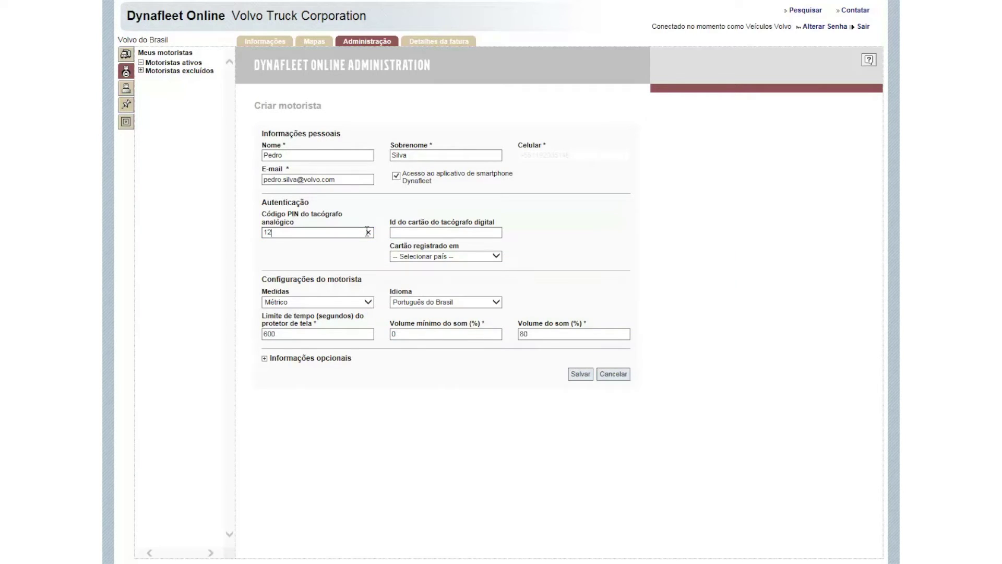
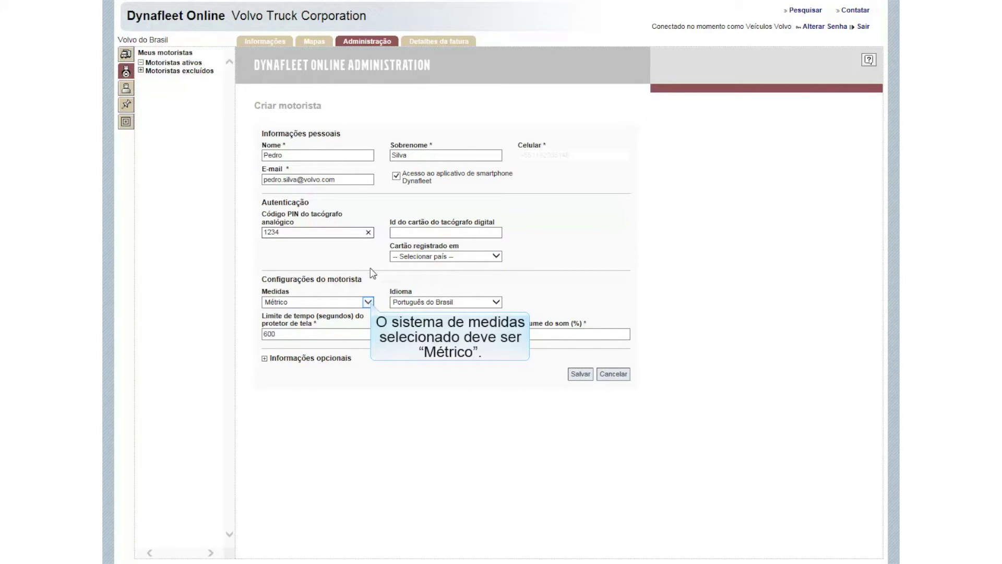
# Step: Keep Métrico measurements and set the driver's language to Português do Brasil
pyautogui.click(368, 302)
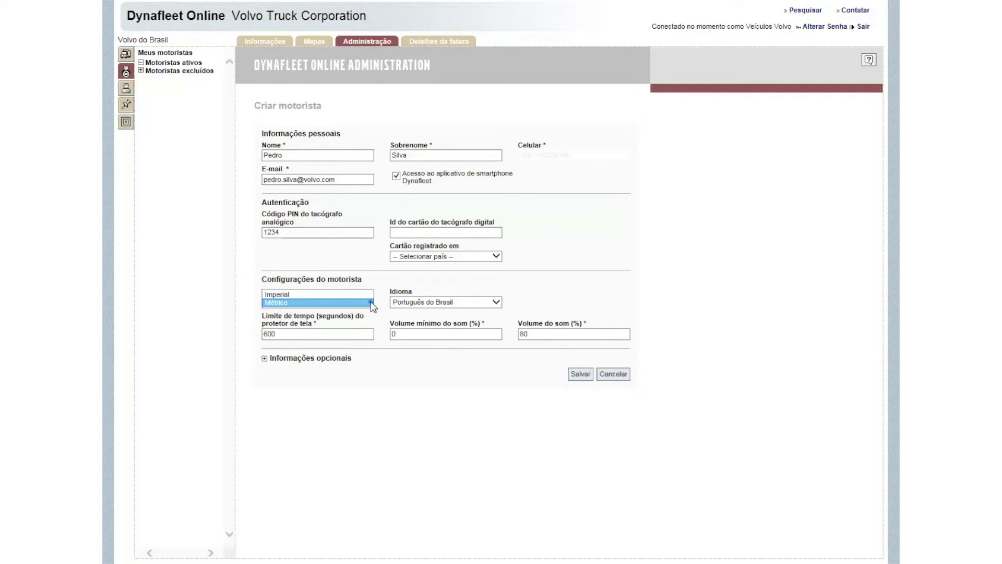
pyautogui.click(371, 302)
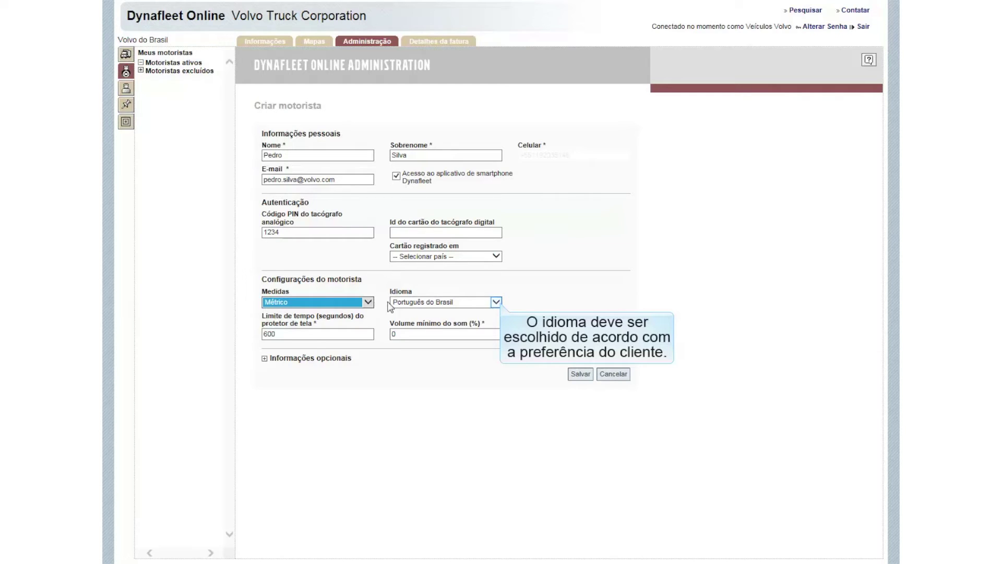
pyautogui.click(496, 302)
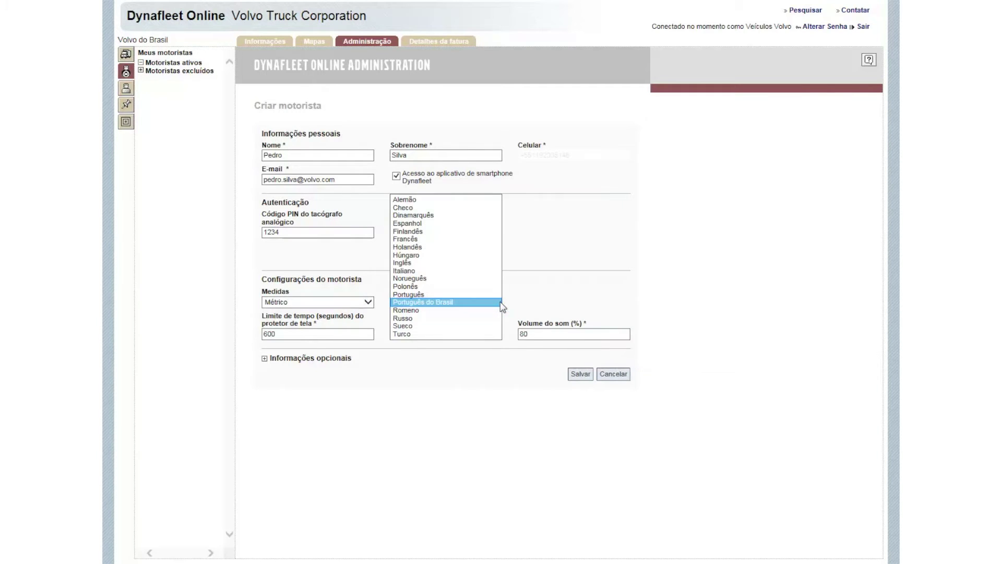
pyautogui.click(501, 303)
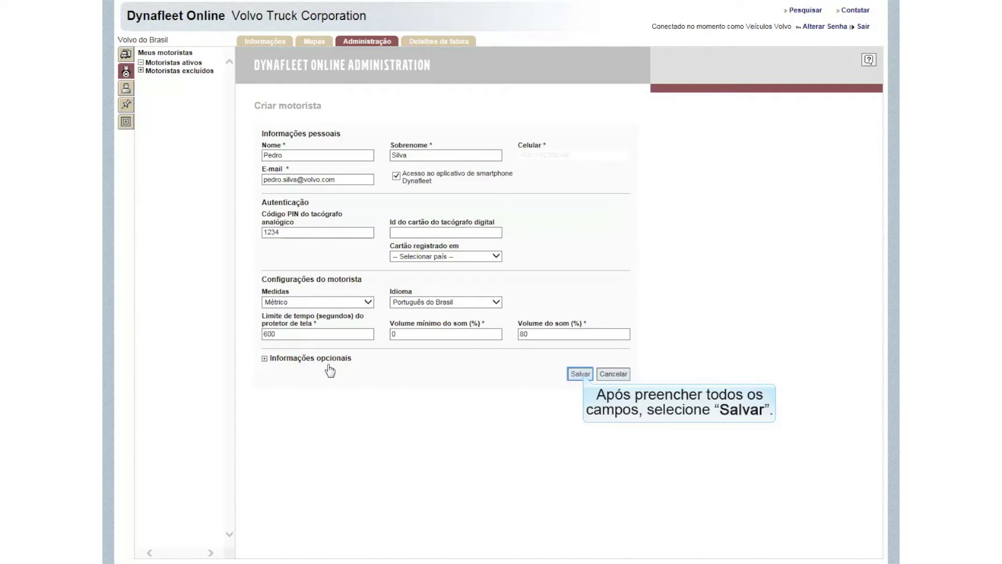
# Step: Save the driver, confirm the e-mail address, and select the assigned analog tachograph ID
pyautogui.click(580, 374)
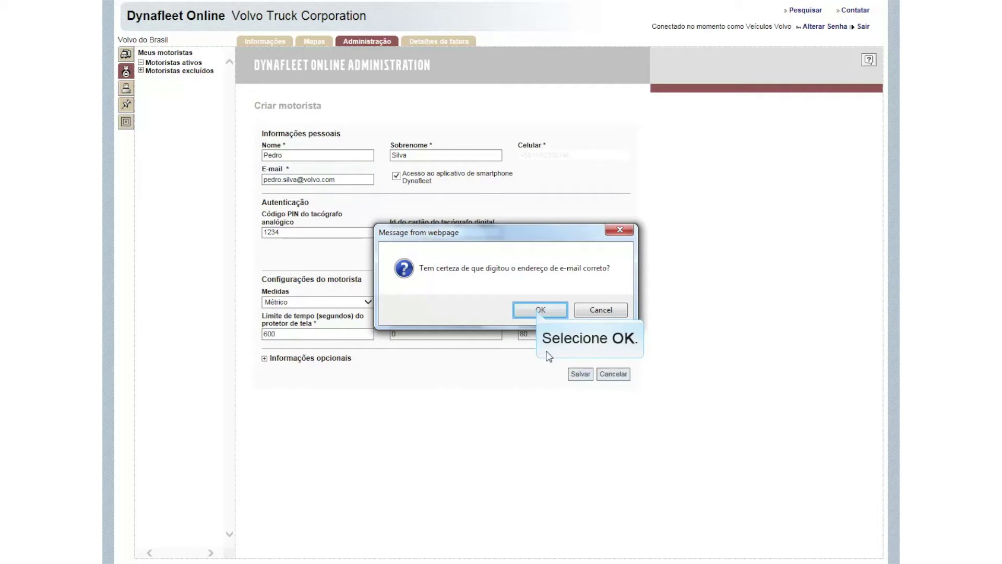
pyautogui.click(540, 310)
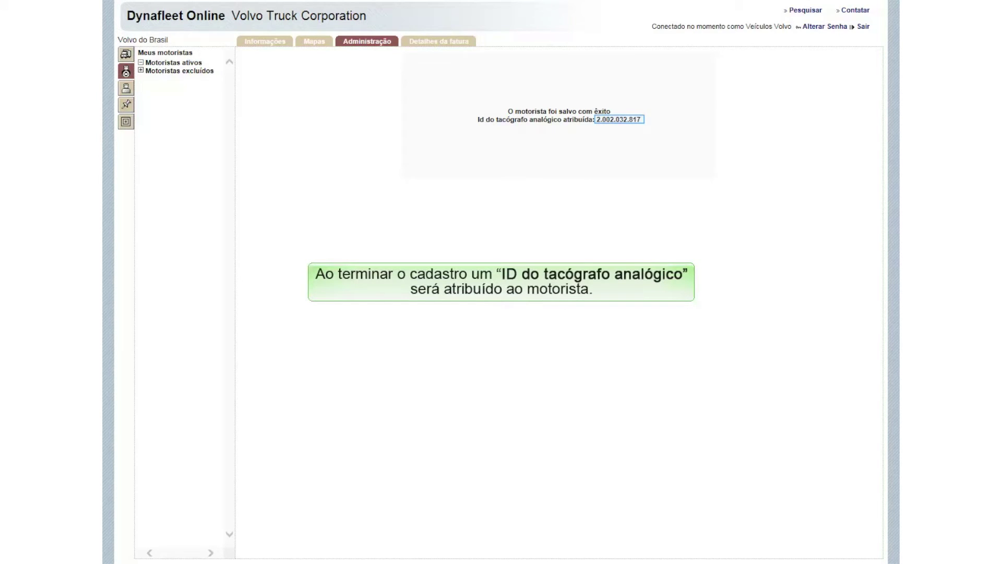
pyautogui.moveTo(596, 120); pyautogui.dragTo(643, 120)
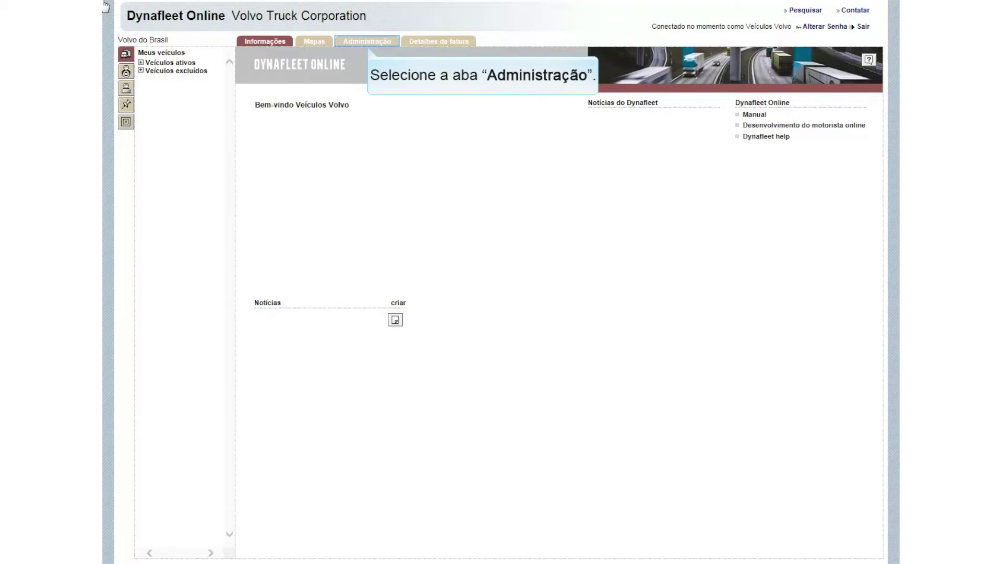
# Step: From Administração, open another Criar motorista form and enter the driver's first name and surname
pyautogui.click(380, 42)
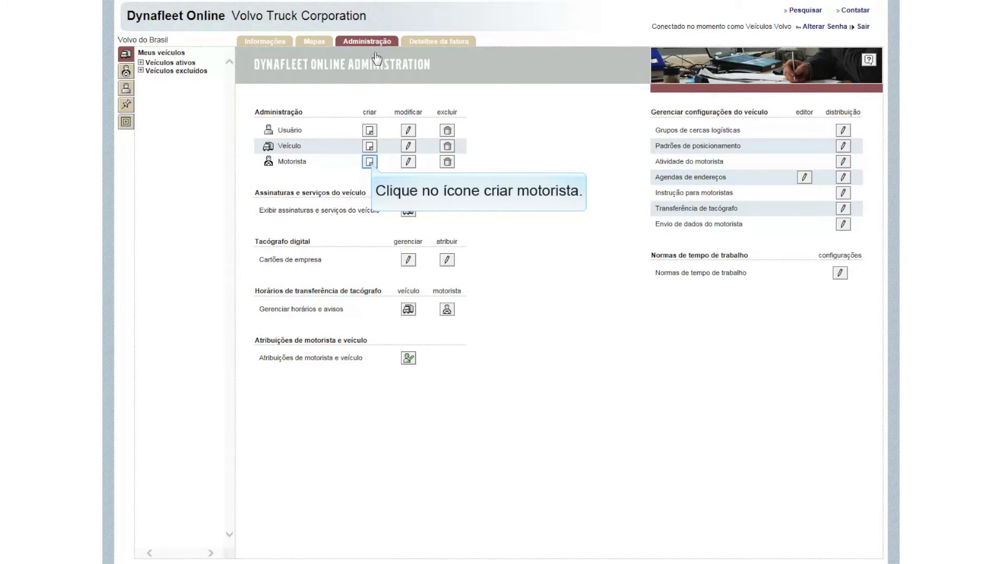
pyautogui.click(371, 162)
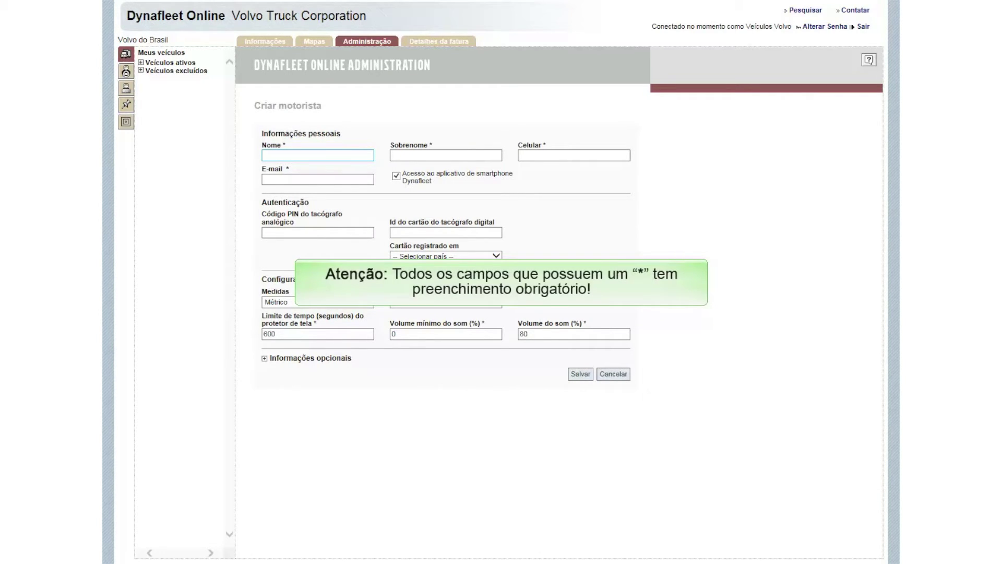
pyautogui.click(369, 156)
pyautogui.write('Migu')
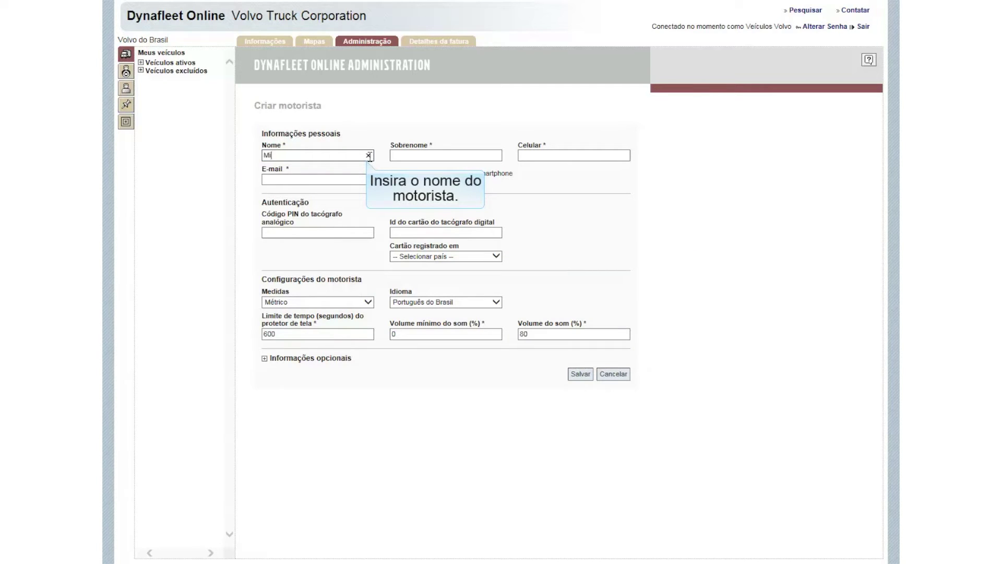
pyautogui.write('el')
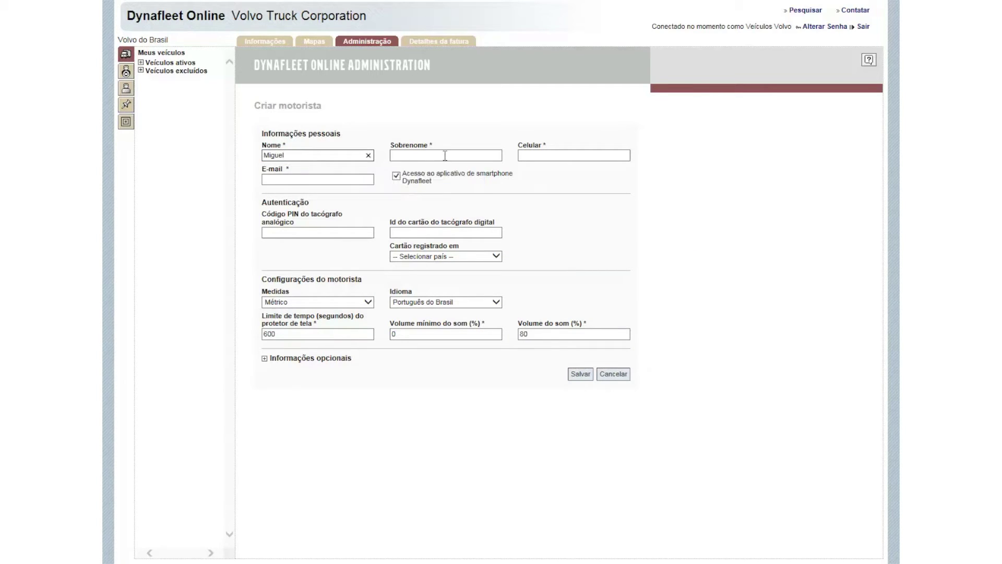
pyautogui.click(445, 155)
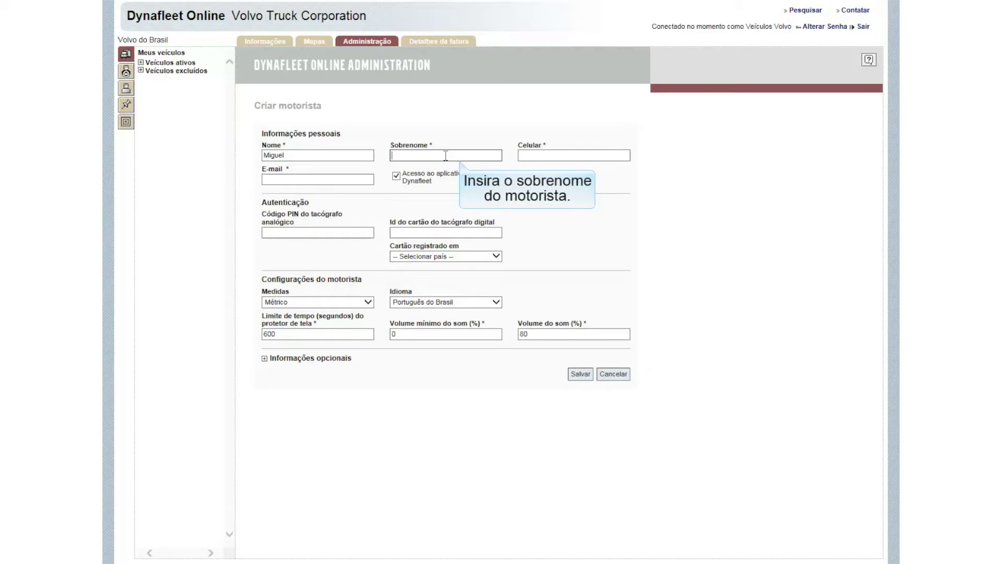
pyautogui.write('Silva')
pyautogui.press('Tab')
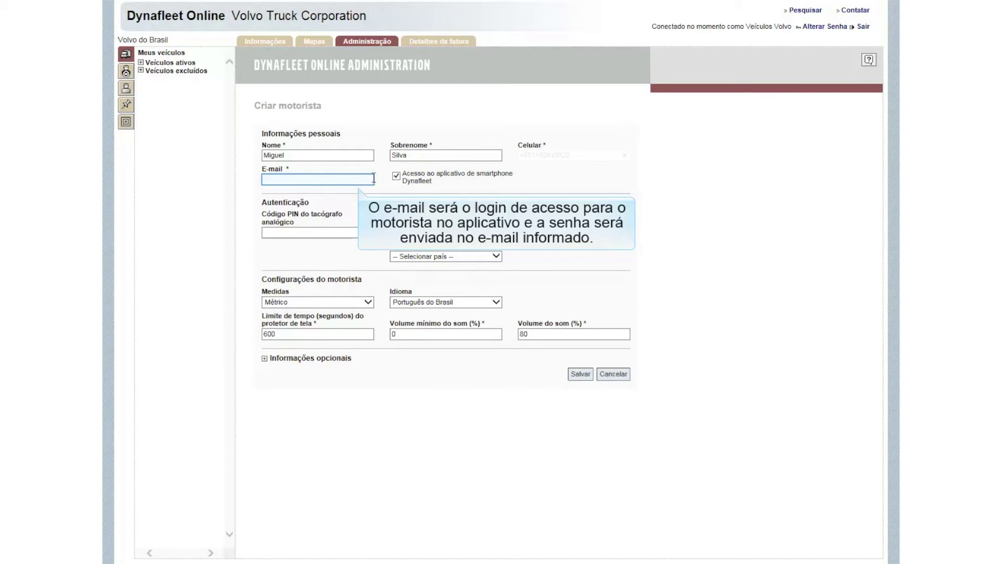
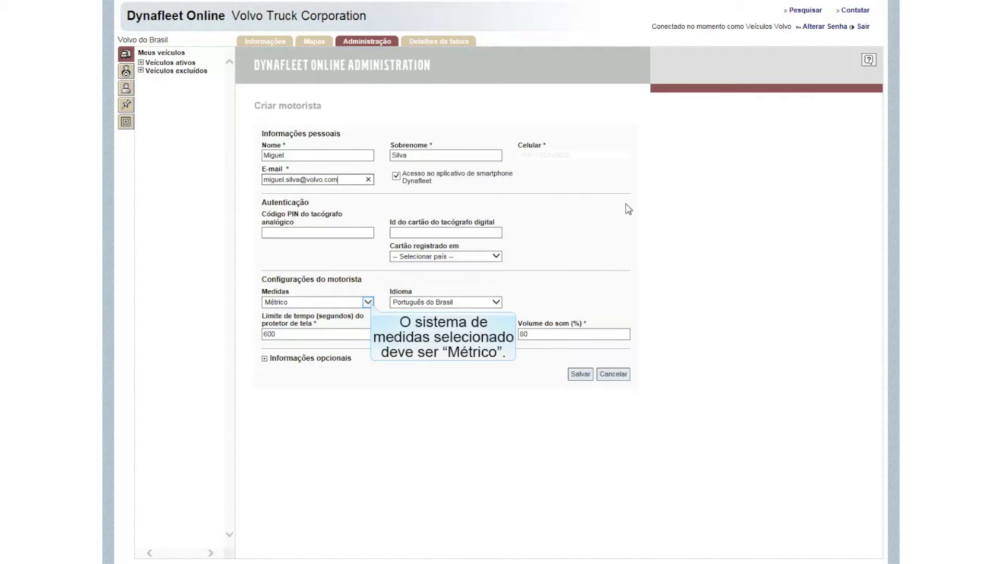
# Step: Enter the second driver's e-mail address and keep the Métrico measurement system
pyautogui.click(368, 302)
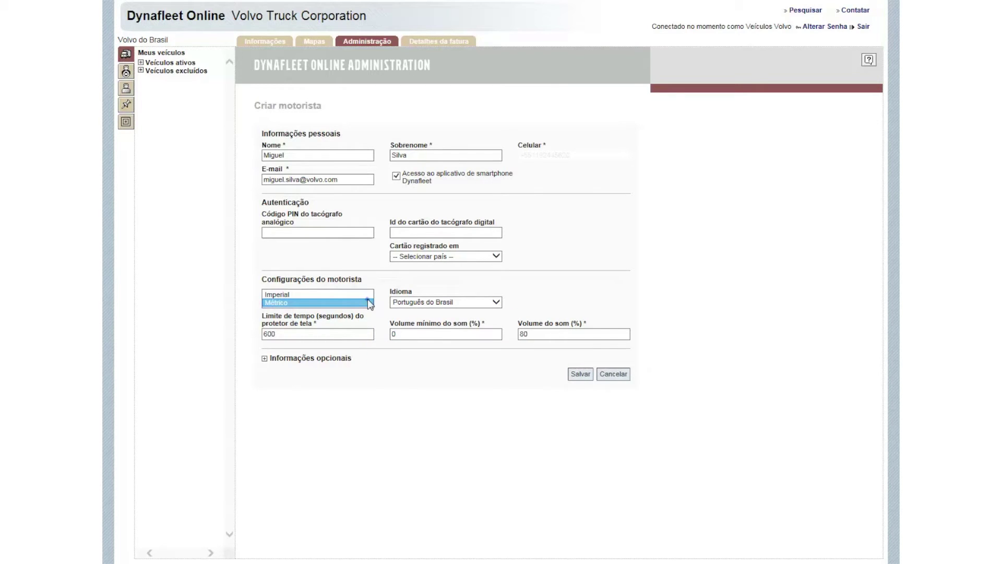
pyautogui.click(368, 302)
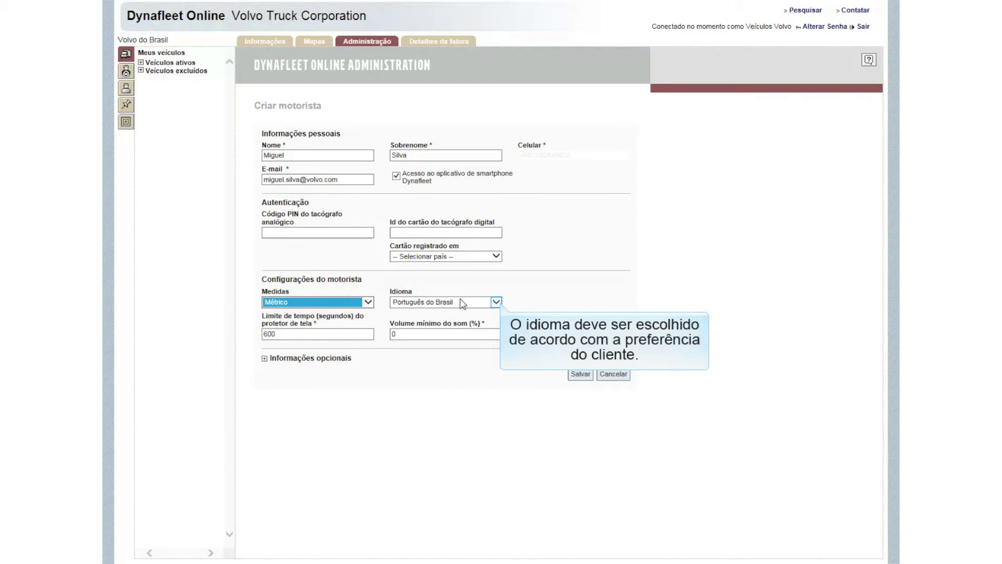
pyautogui.click(497, 302)
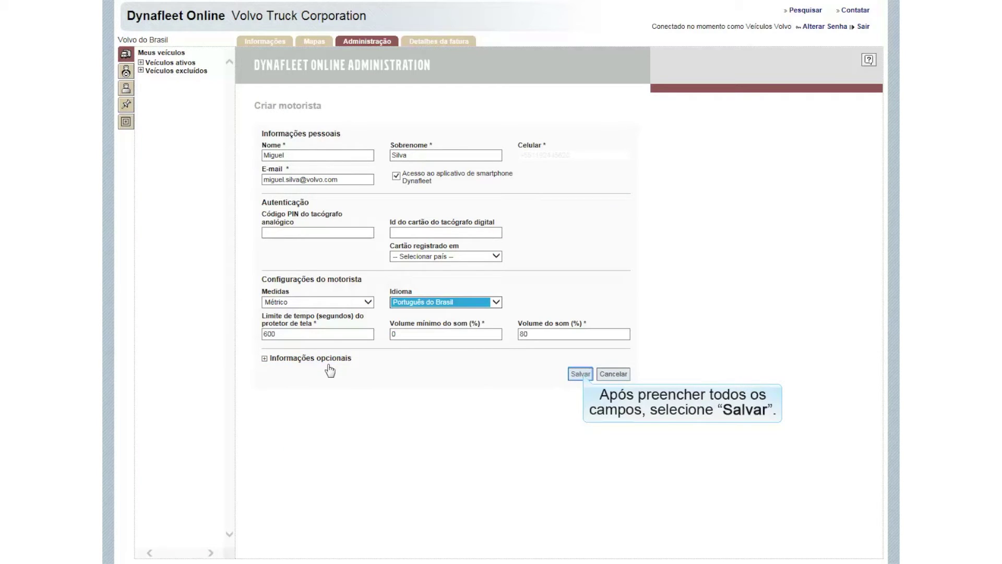
# Step: Save the second driver after confirming the e-mail address, then return to Administração
pyautogui.click(580, 375)
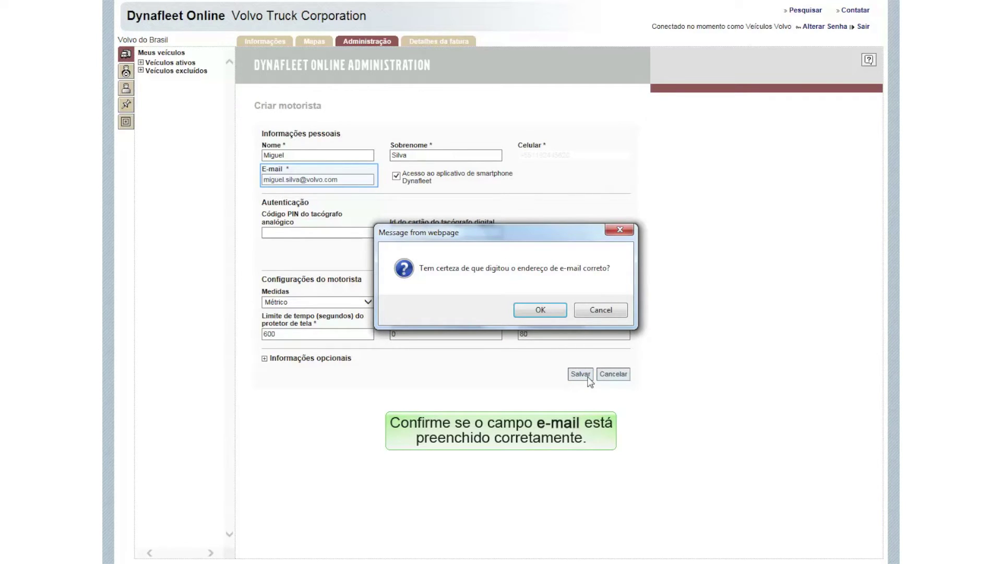
pyautogui.click(541, 310)
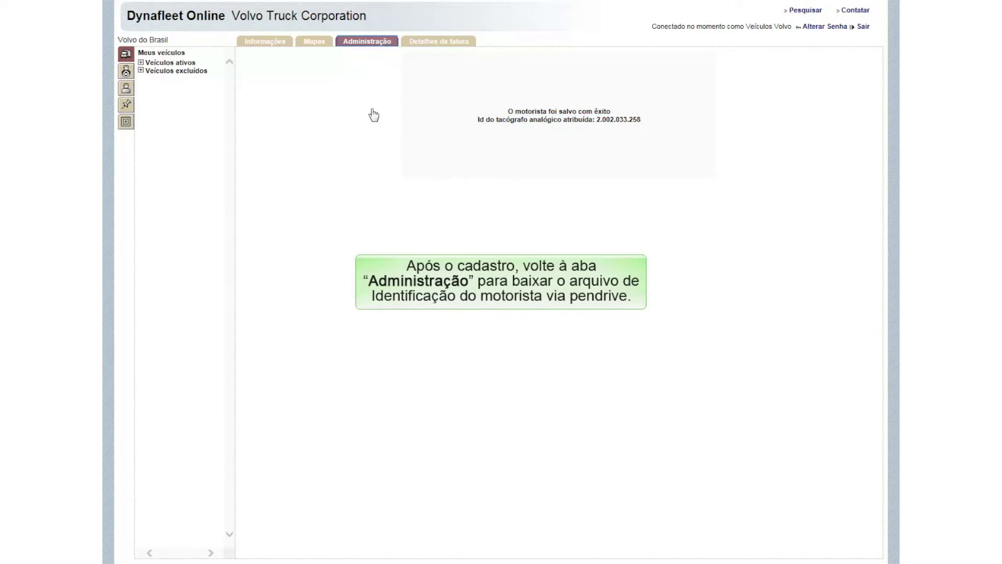
pyautogui.click(369, 45)
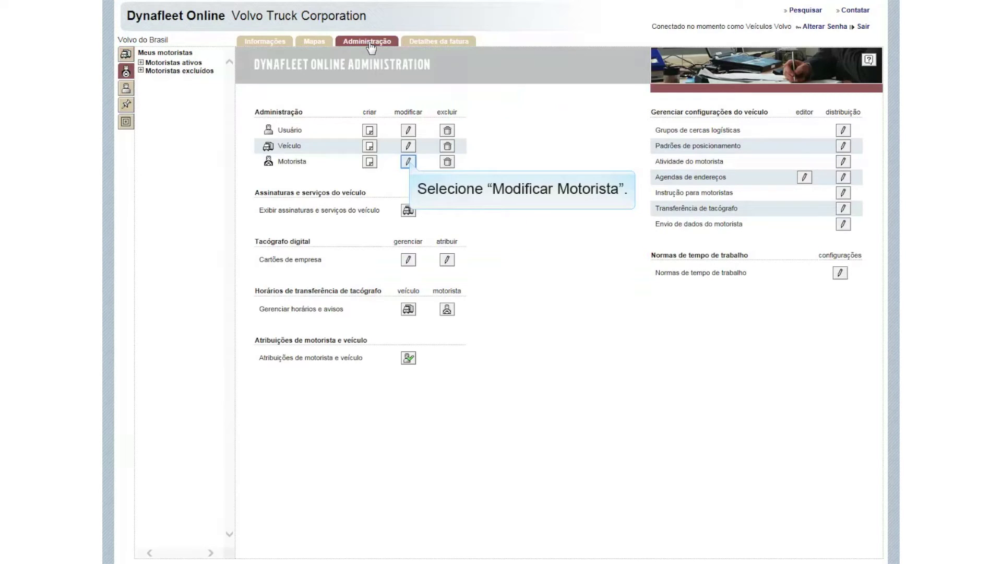
# Step: In the Motorista modification view, select the newly created driver and load its details
pyautogui.click(408, 162)
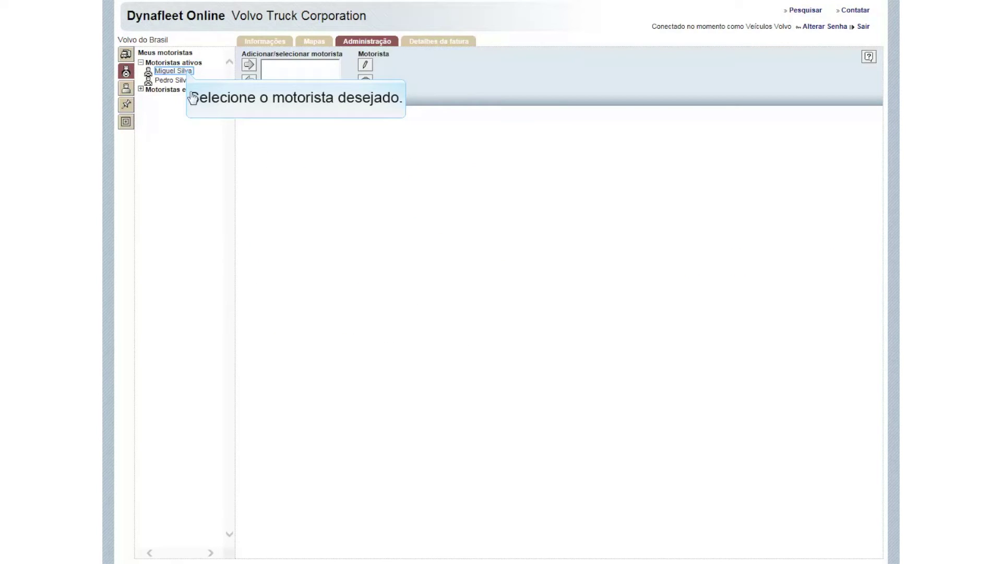
pyautogui.click(188, 73)
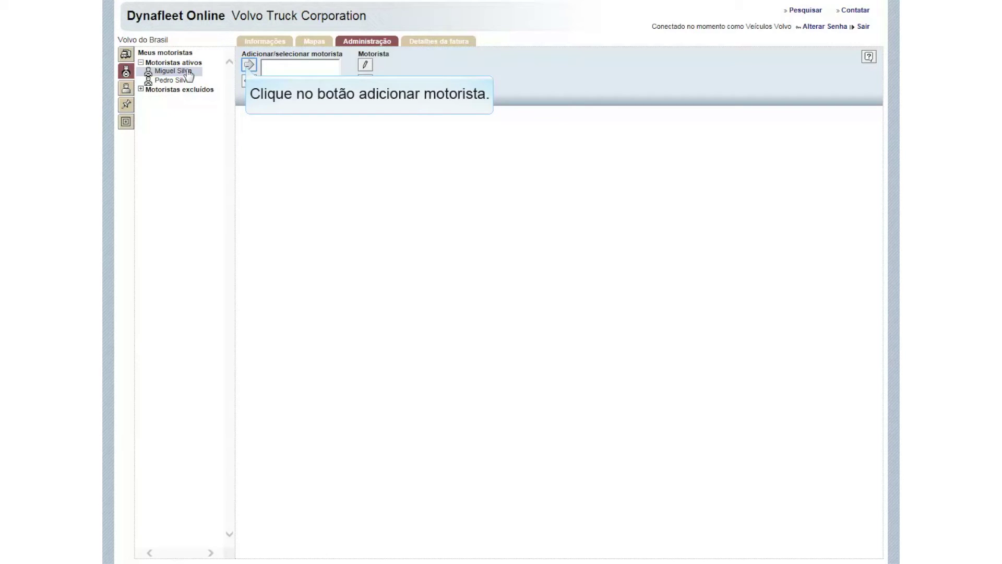
pyautogui.click(248, 65)
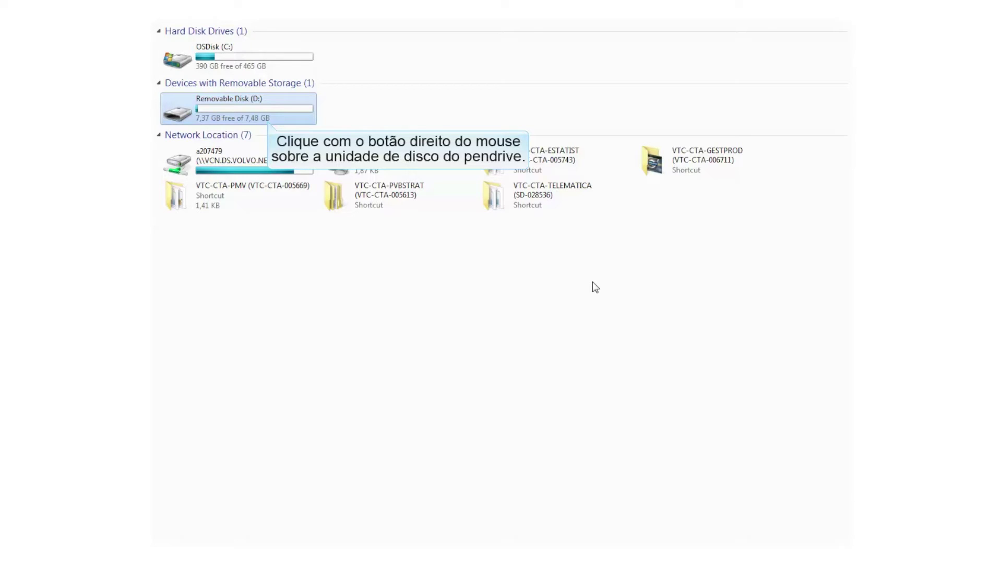
pyautogui.rightClick(226, 108)
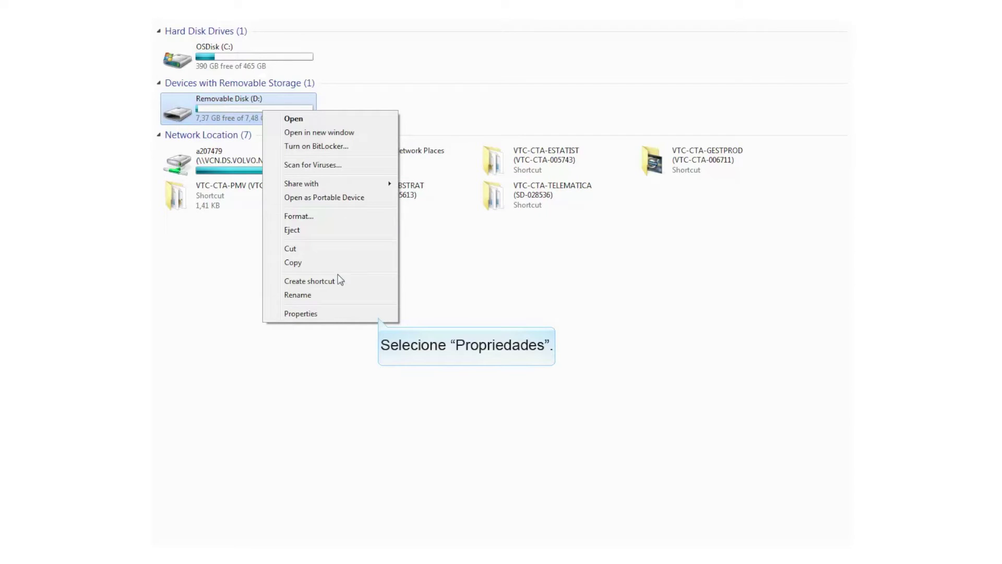
pyautogui.click(340, 314)
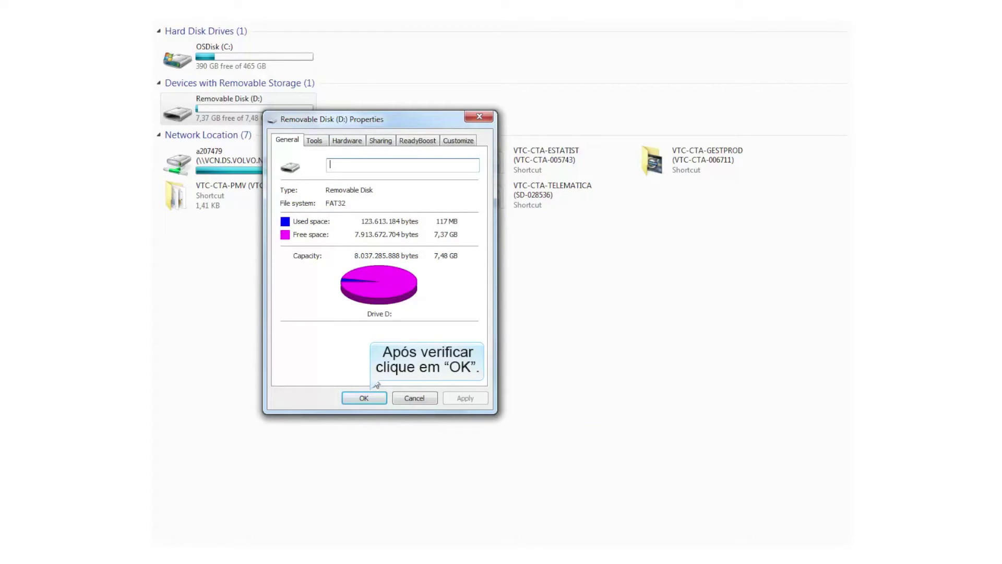
pyautogui.click(364, 398)
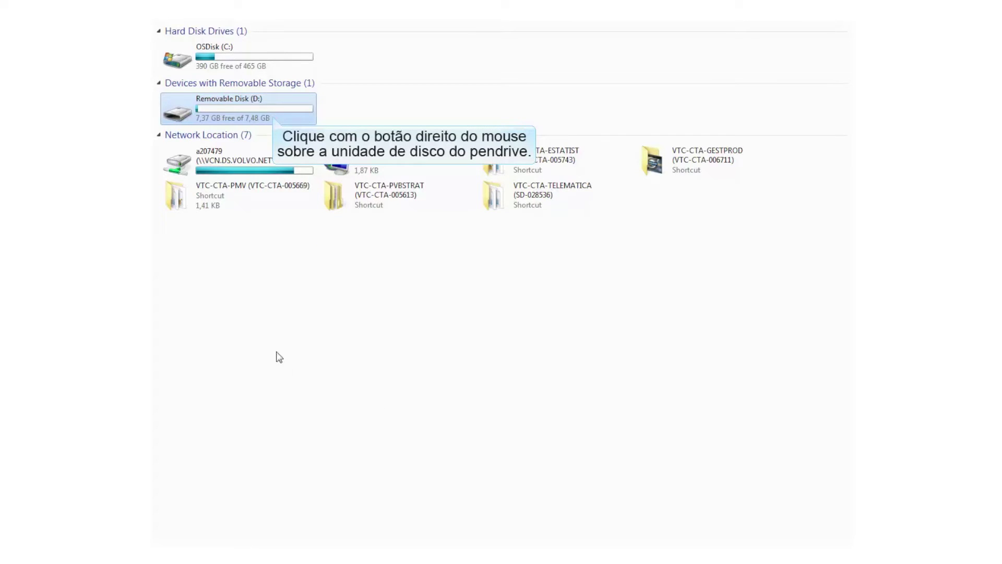
# Step: Open the Format settings for Removable Disk (D:) and keep FAT32 (Default) as its file system
pyautogui.rightClick(222, 112)
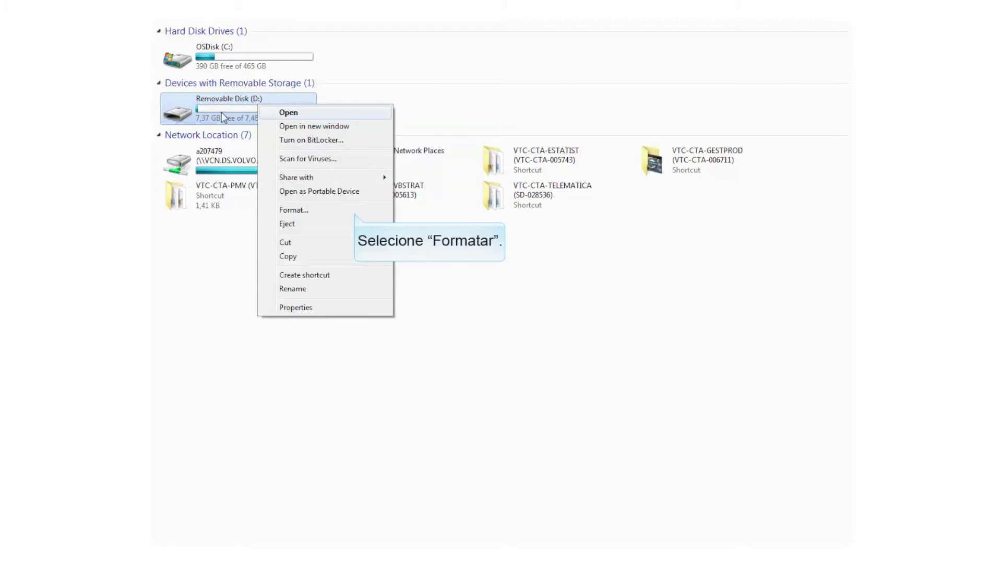
pyautogui.click(325, 210)
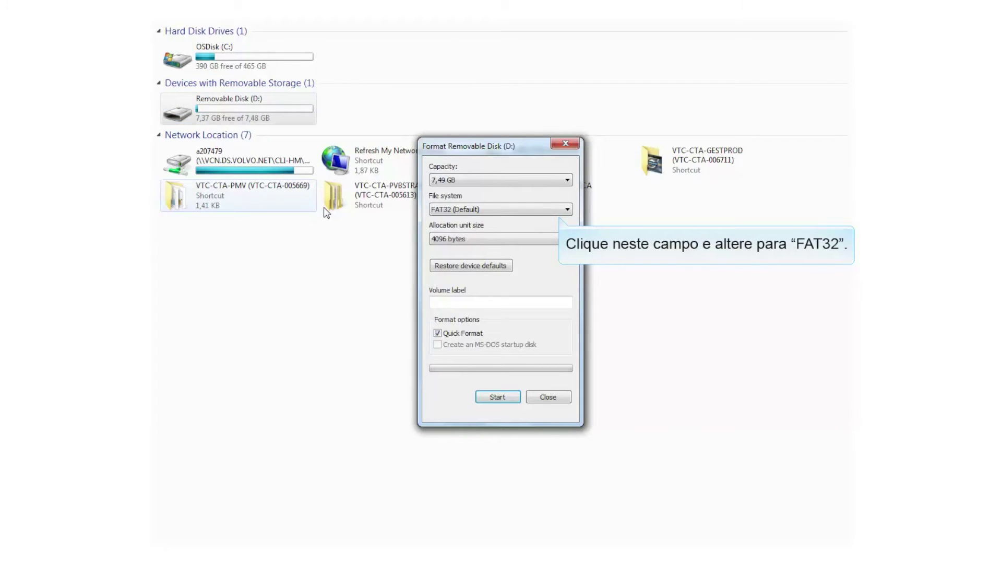
pyautogui.click(567, 209)
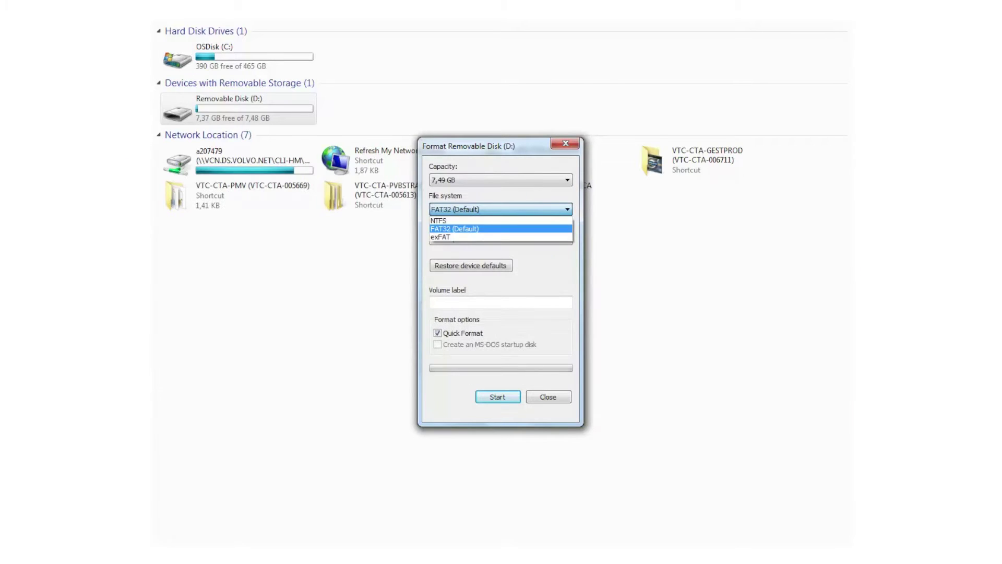
pyautogui.click(568, 209)
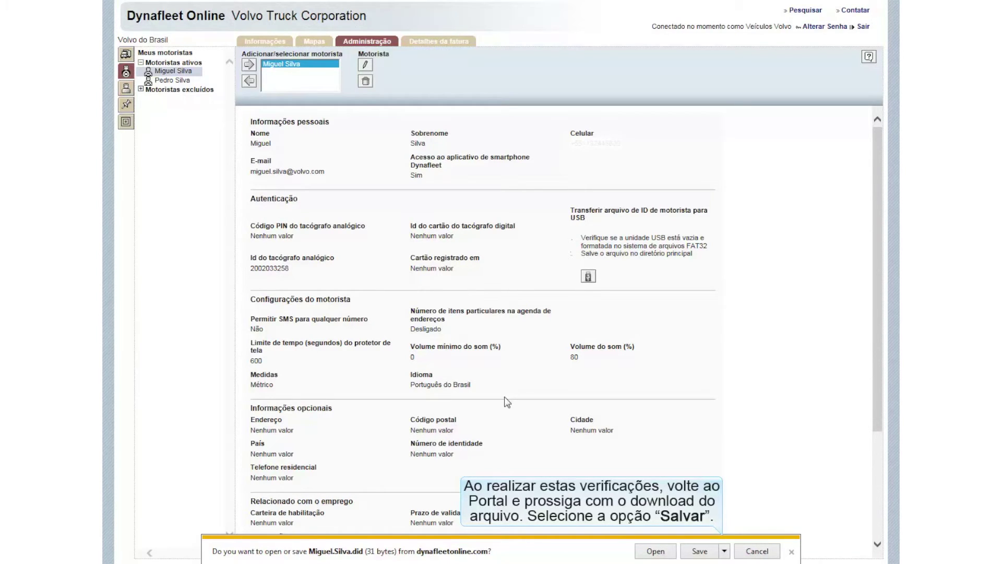
# Step: Use Save as to store the driver's .did ID file on Removable Disk (E:), then view its folder
pyautogui.click(725, 551)
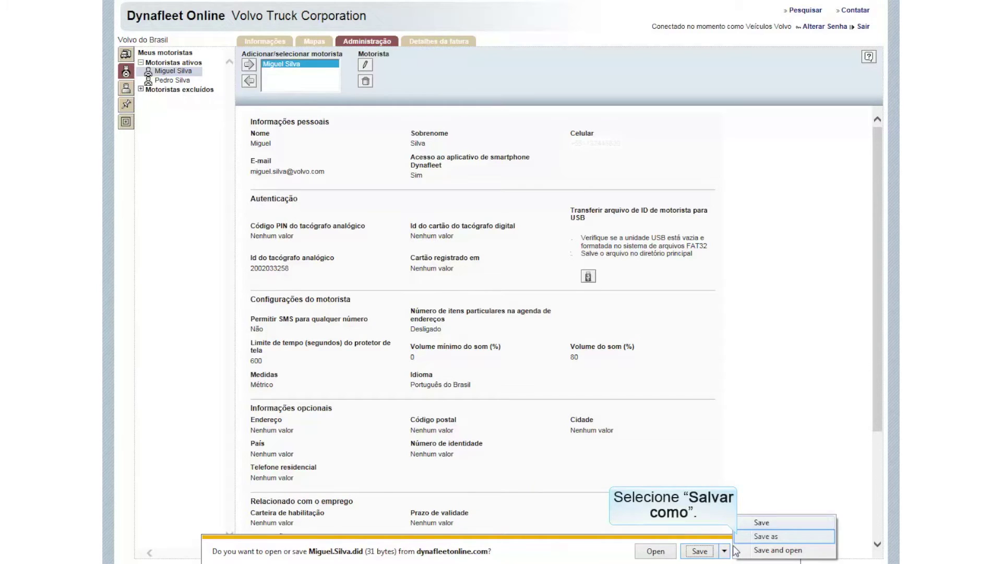
pyautogui.click(738, 536)
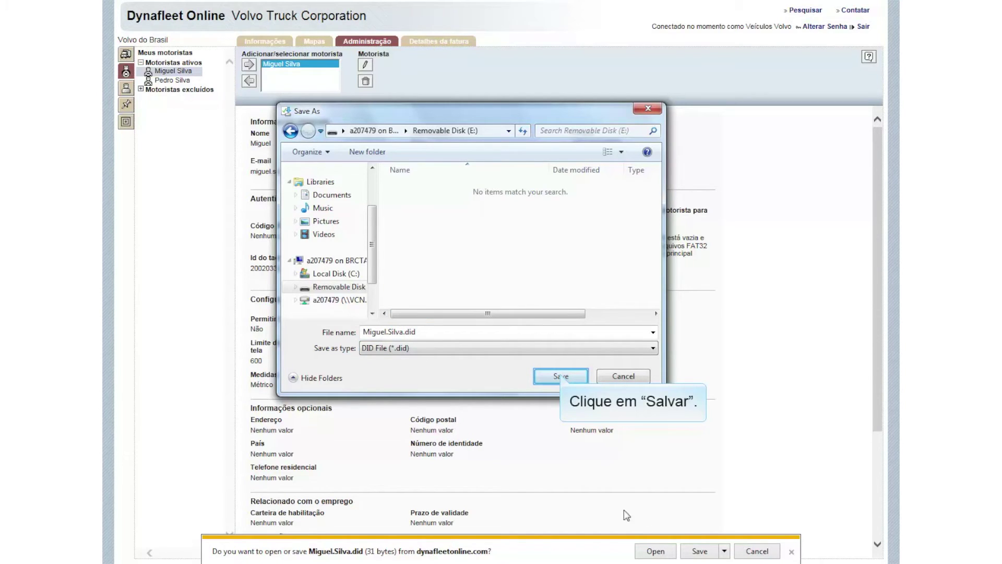
pyautogui.click(561, 376)
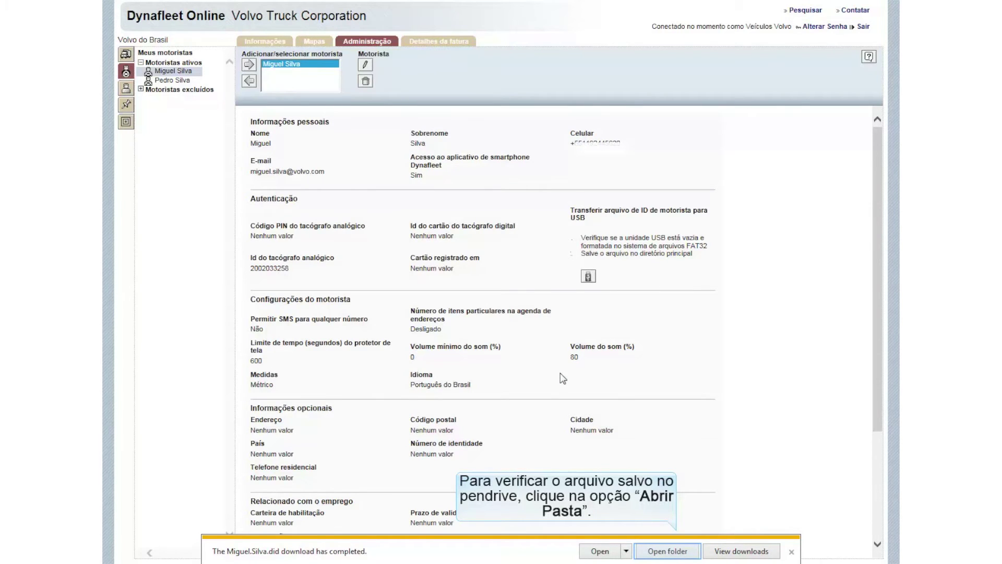
pyautogui.click(668, 552)
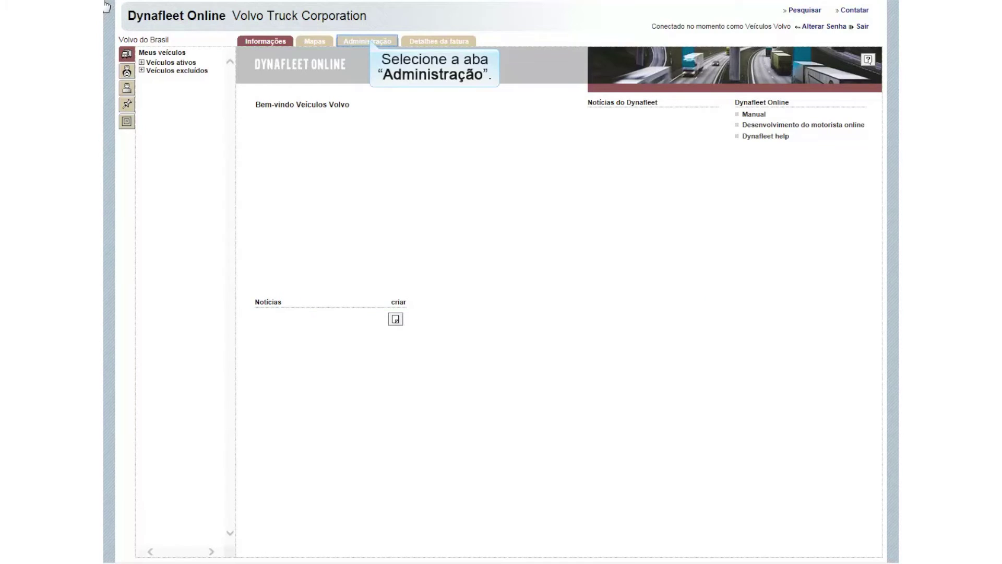
# Step: Load the fleet user in Administração and assign the Frota Volvo vehicle group to them
pyautogui.click(371, 42)
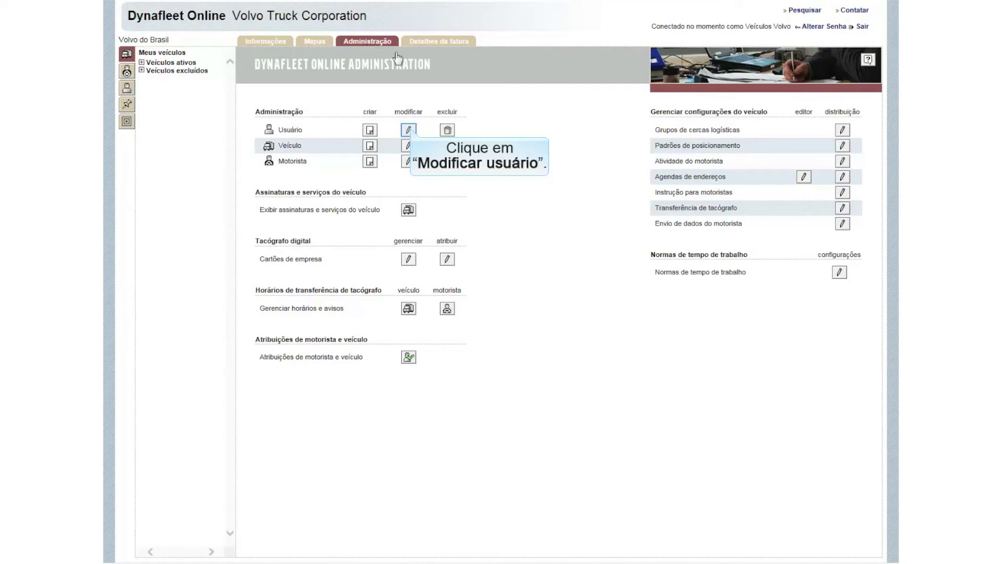
pyautogui.click(410, 130)
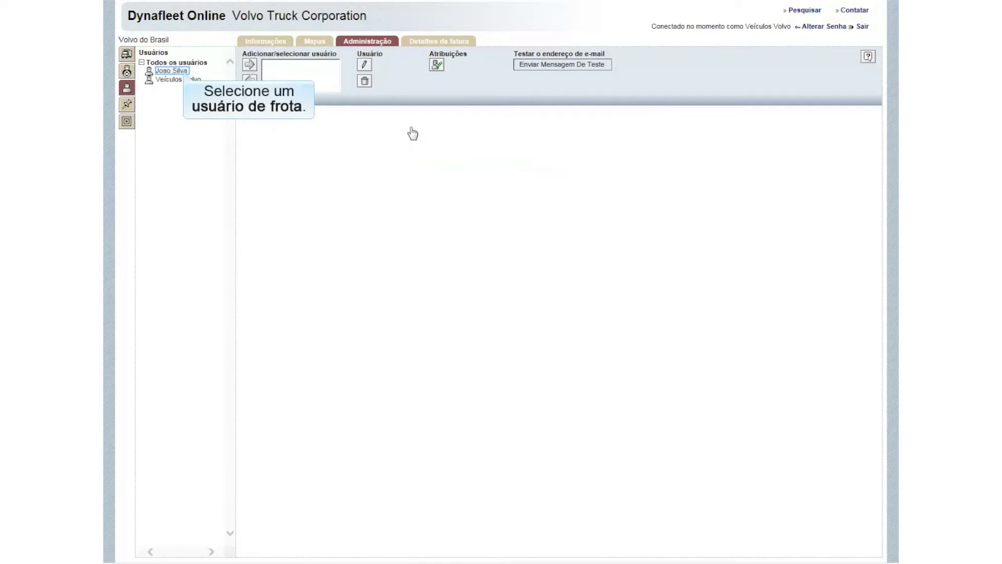
pyautogui.click(183, 71)
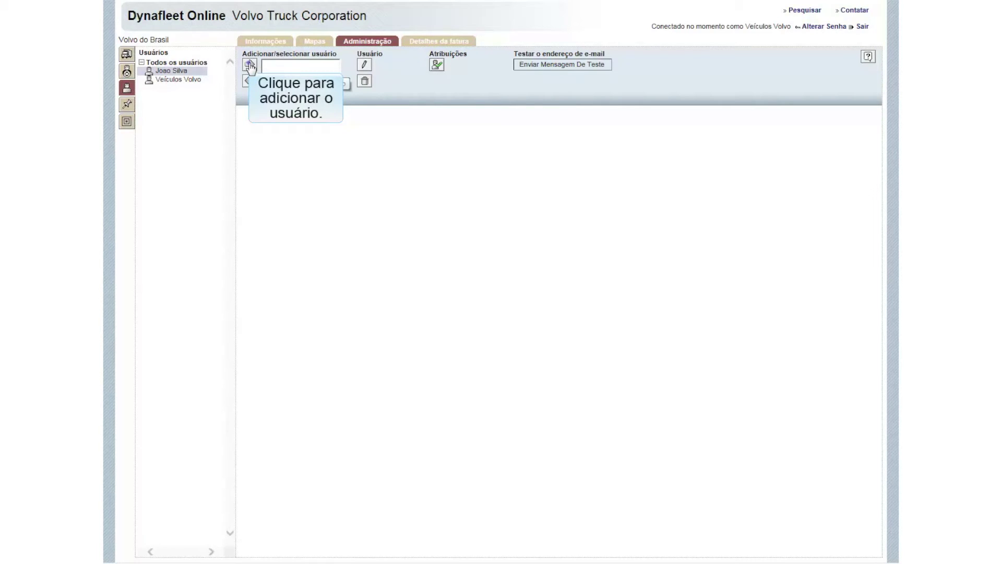
pyautogui.click(251, 66)
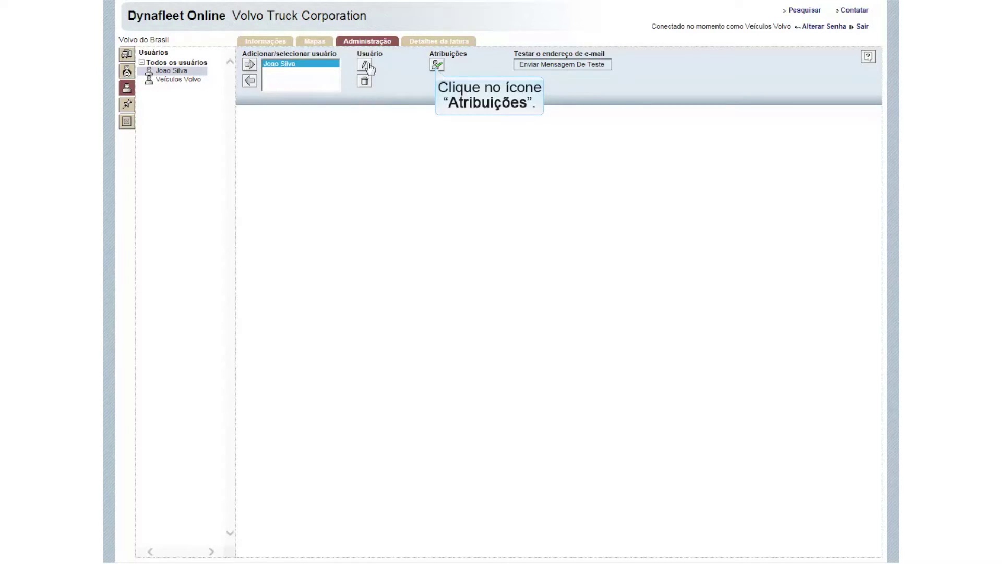
pyautogui.click(436, 66)
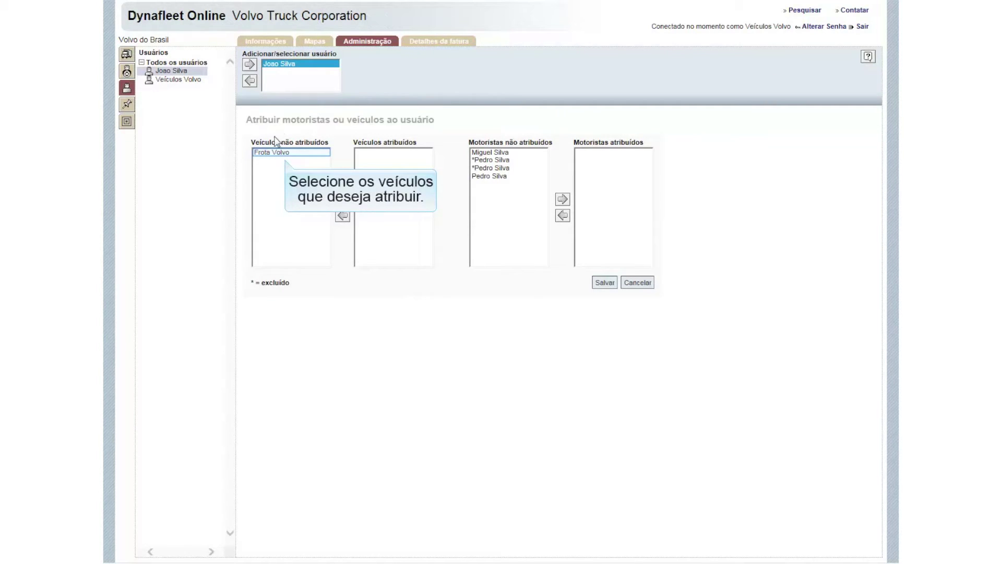
pyautogui.click(275, 156)
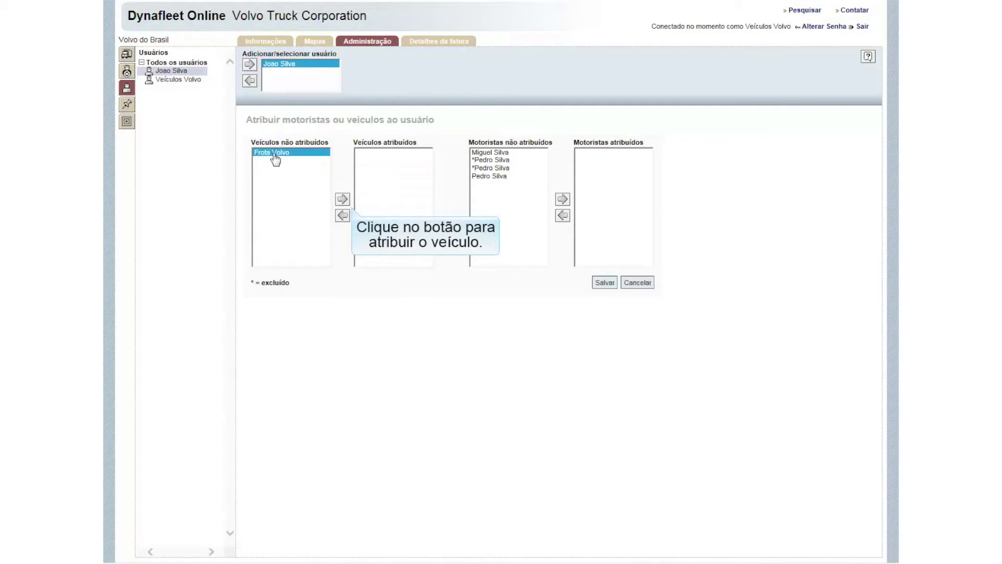
pyautogui.click(343, 199)
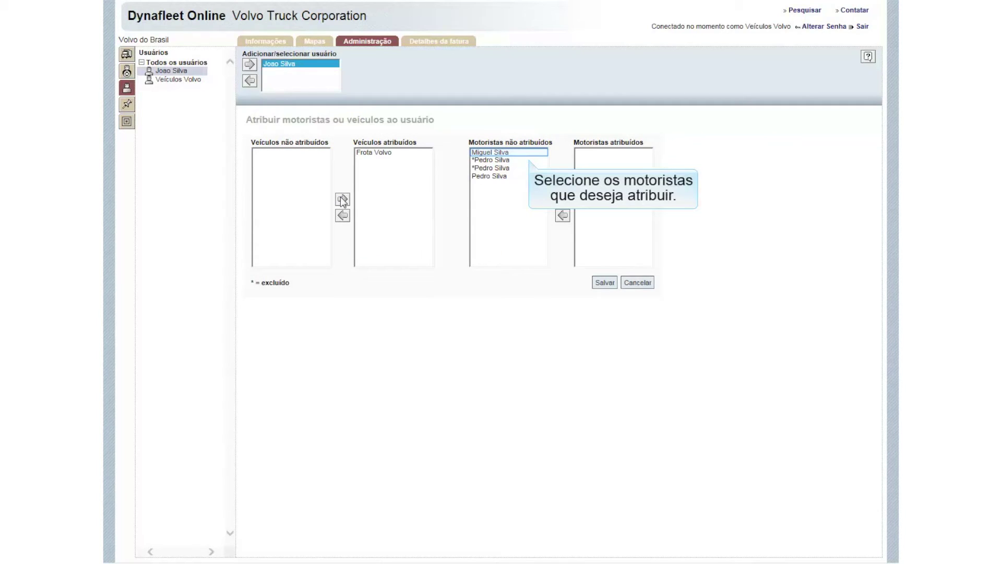
# Step: Move both unstarred drivers from Motoristas não atribuídos to the user and save with Salvar
pyautogui.click(521, 154)
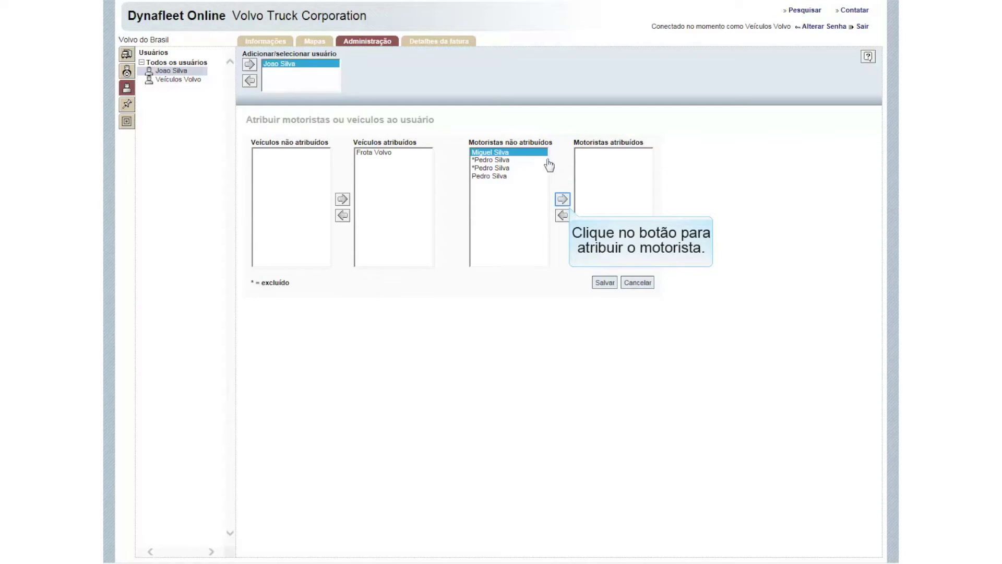
pyautogui.click(563, 200)
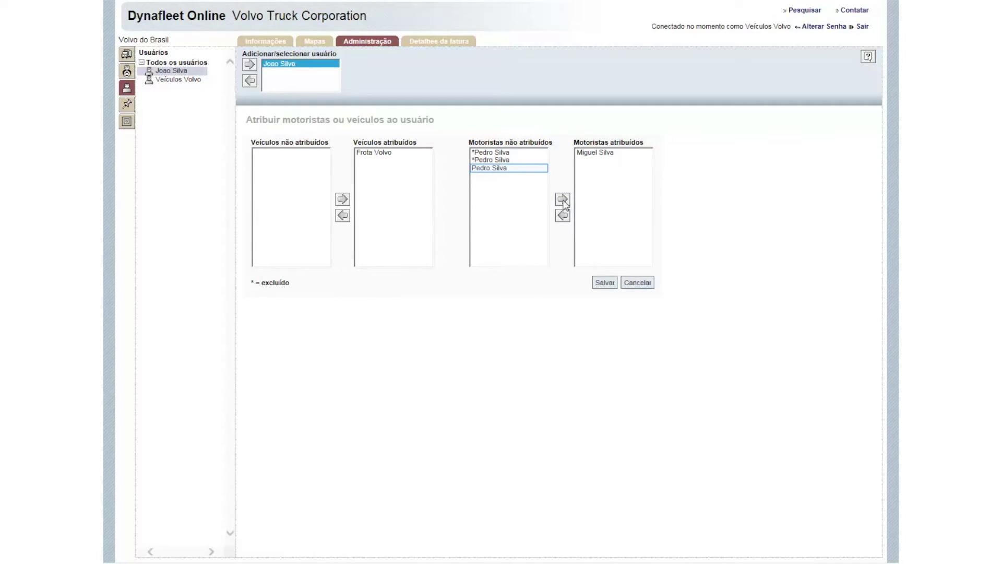
pyautogui.click(510, 169)
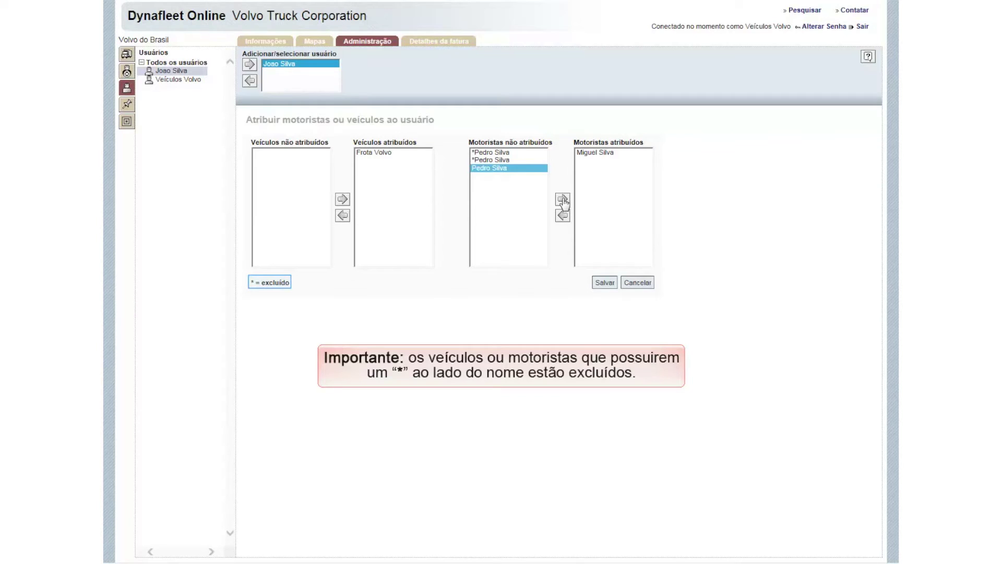
pyautogui.click(562, 200)
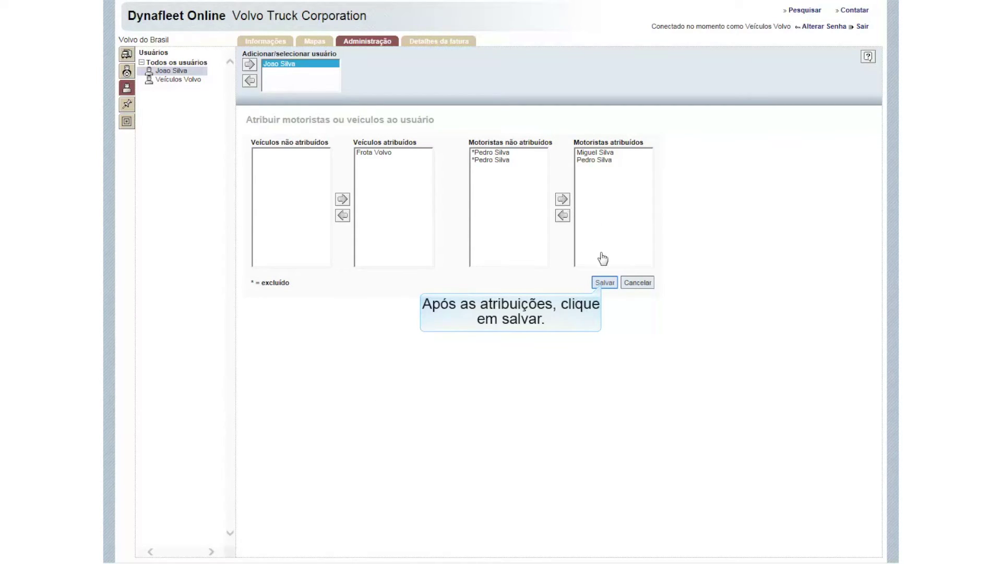
pyautogui.click(600, 283)
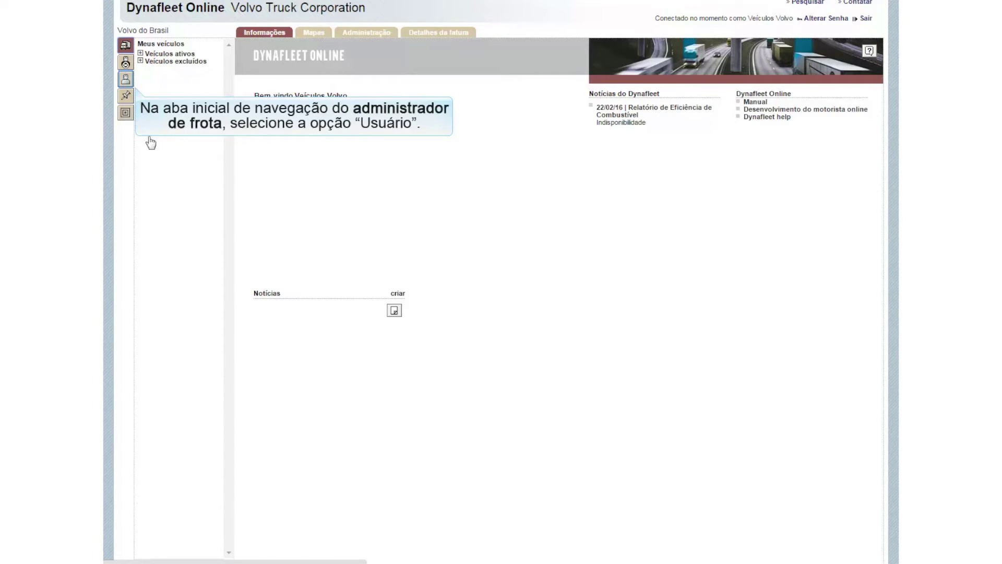
# Step: Choose Atribuir for the first user under Todos os usuários, then open Administração > Atribuir
pyautogui.click(125, 80)
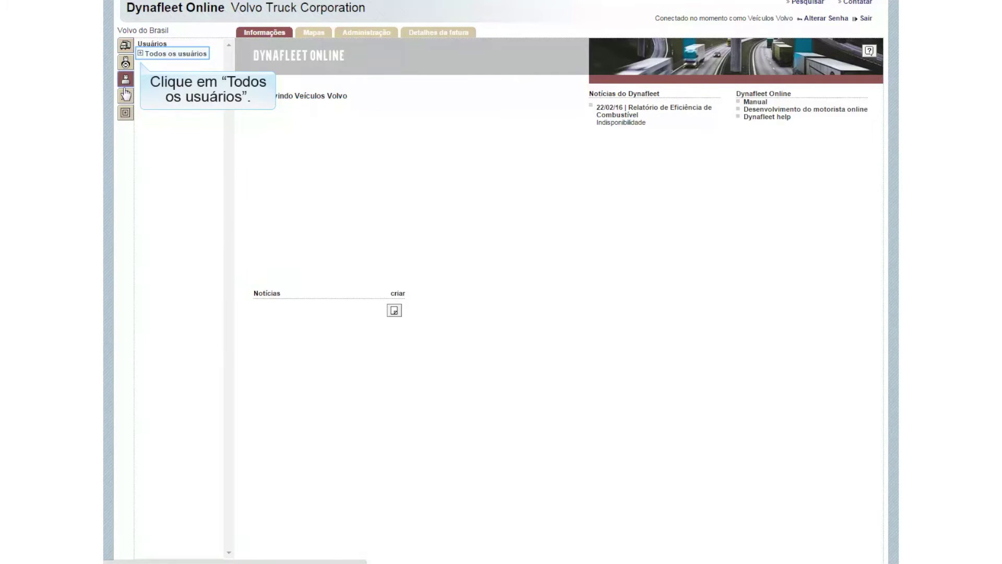
pyautogui.click(141, 54)
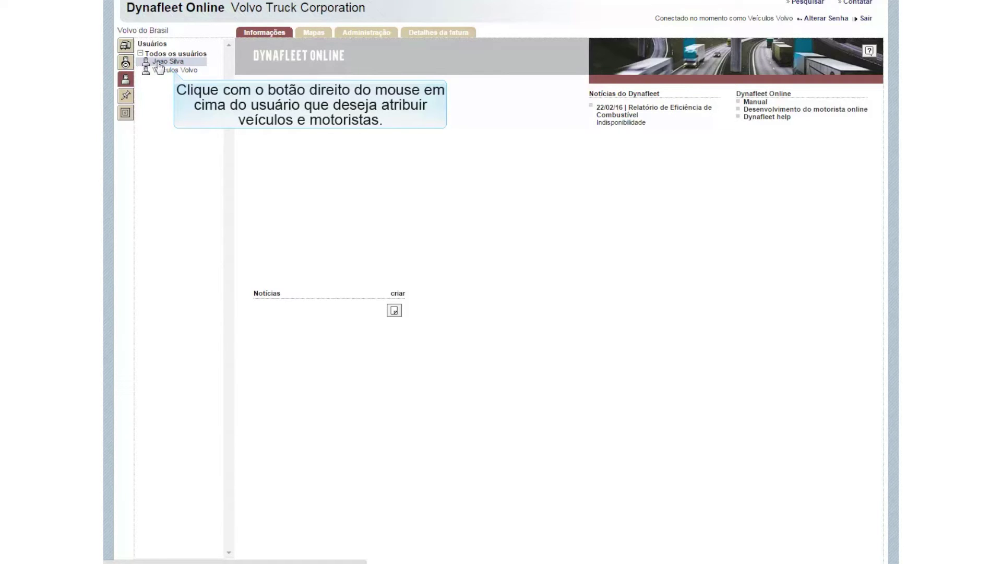
pyautogui.rightClick(176, 74)
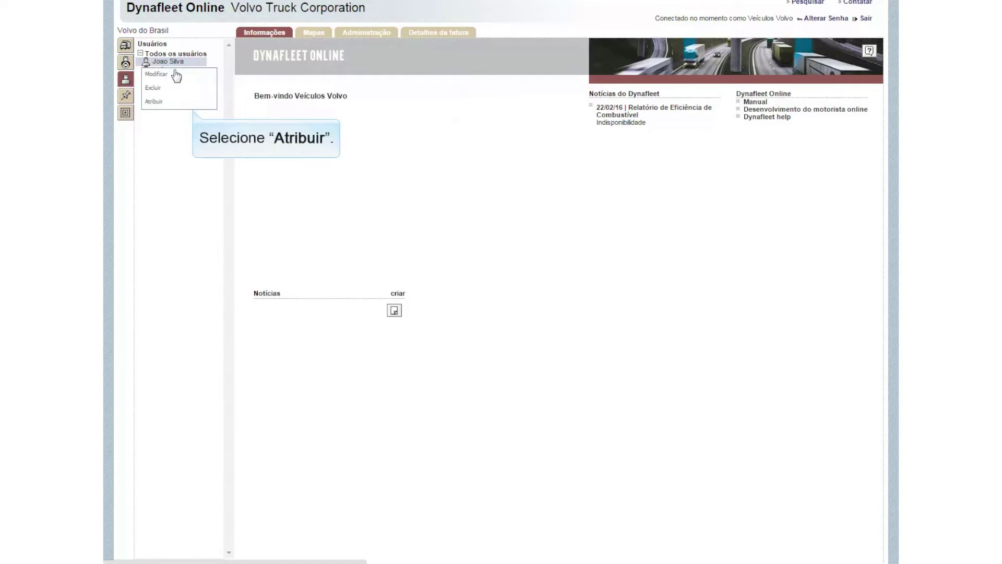
pyautogui.click(194, 103)
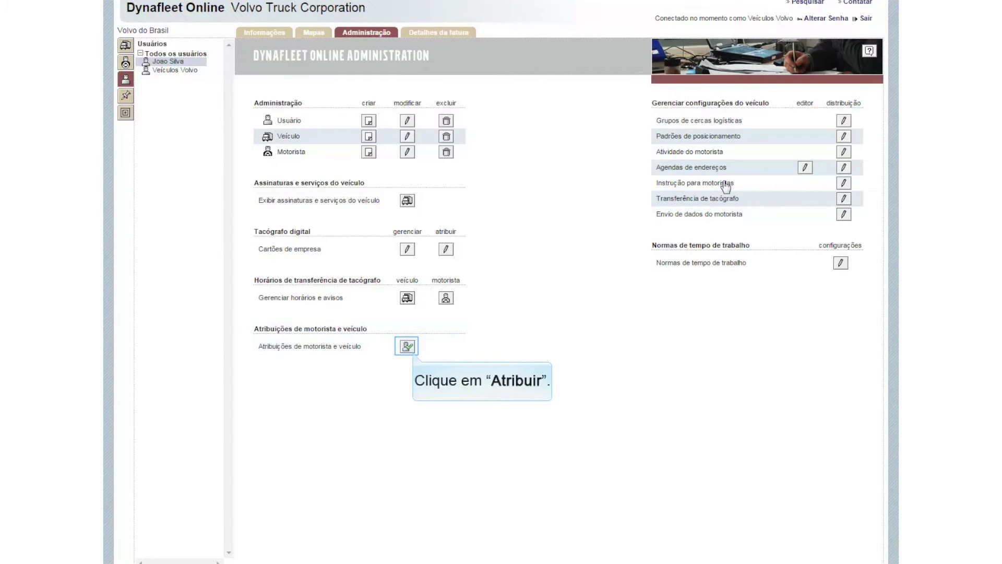
pyautogui.click(407, 346)
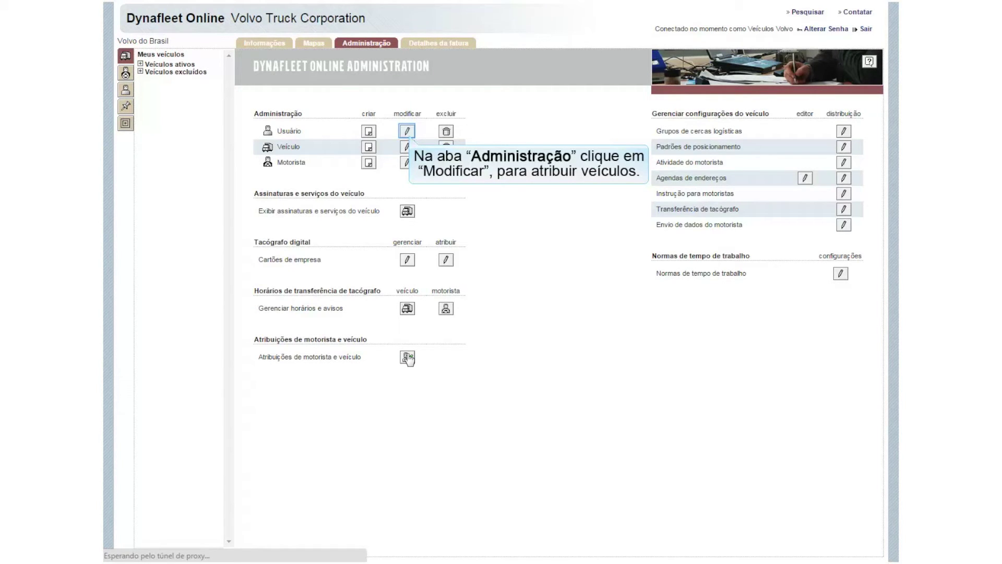
# Step: Load the shipper user via Usuário modificar and assign Frota Volvo under Atribuições
pyautogui.click(411, 130)
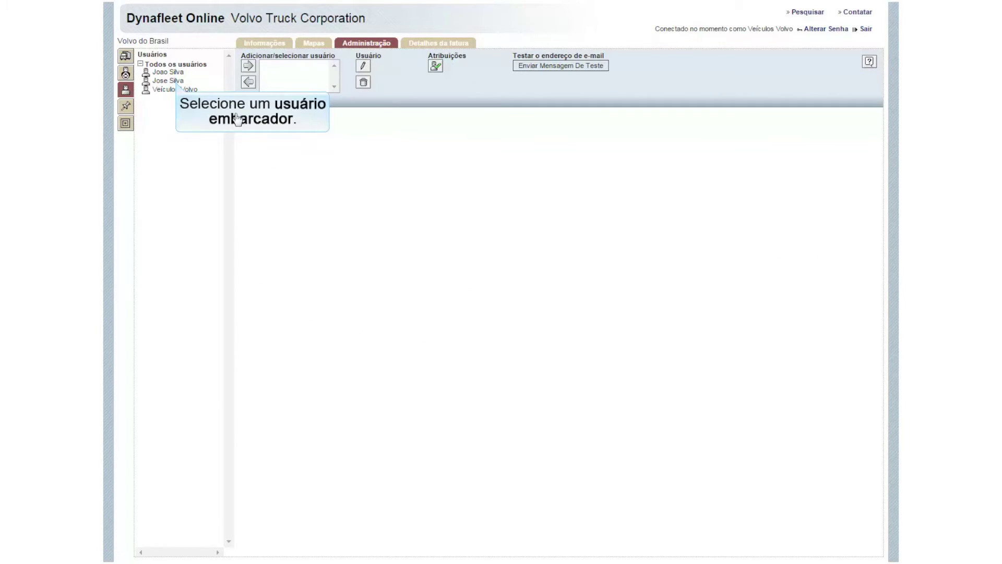
pyautogui.click(177, 83)
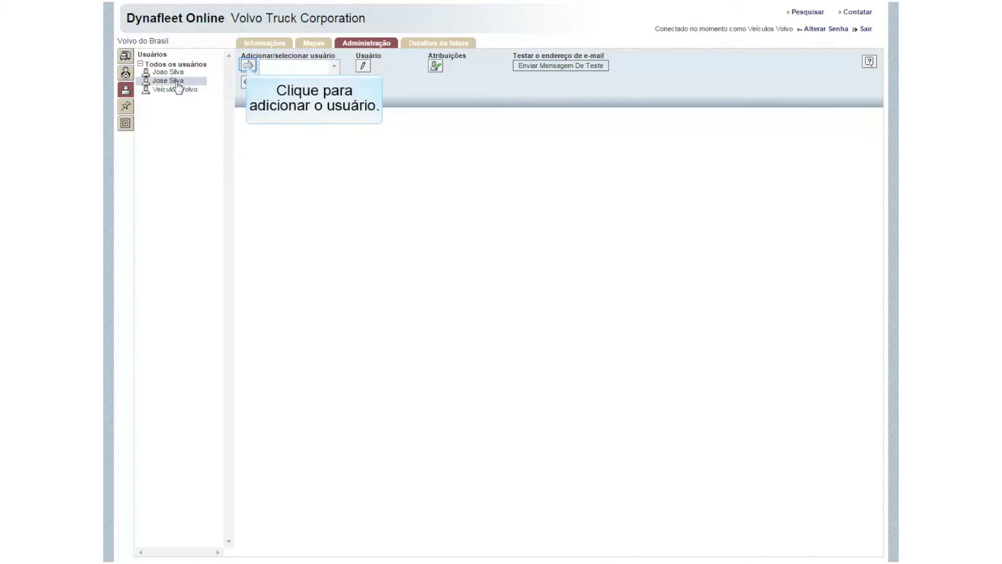
pyautogui.click(248, 66)
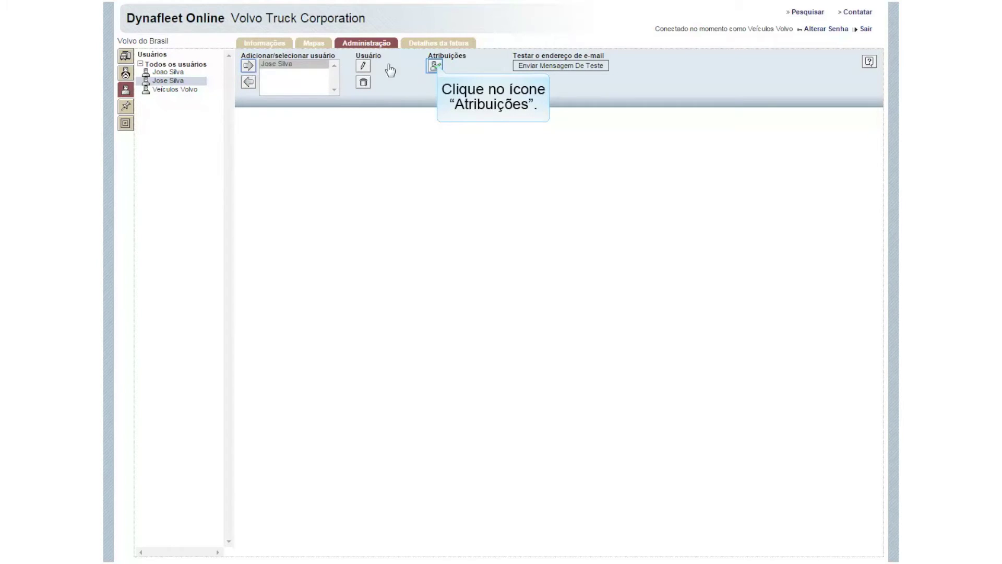
pyautogui.click(435, 65)
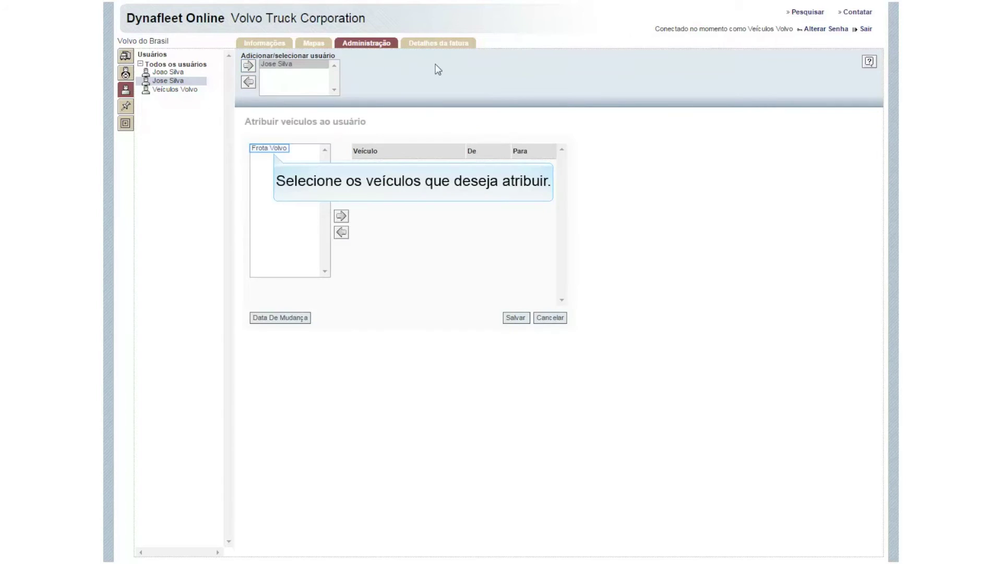
pyautogui.click(282, 149)
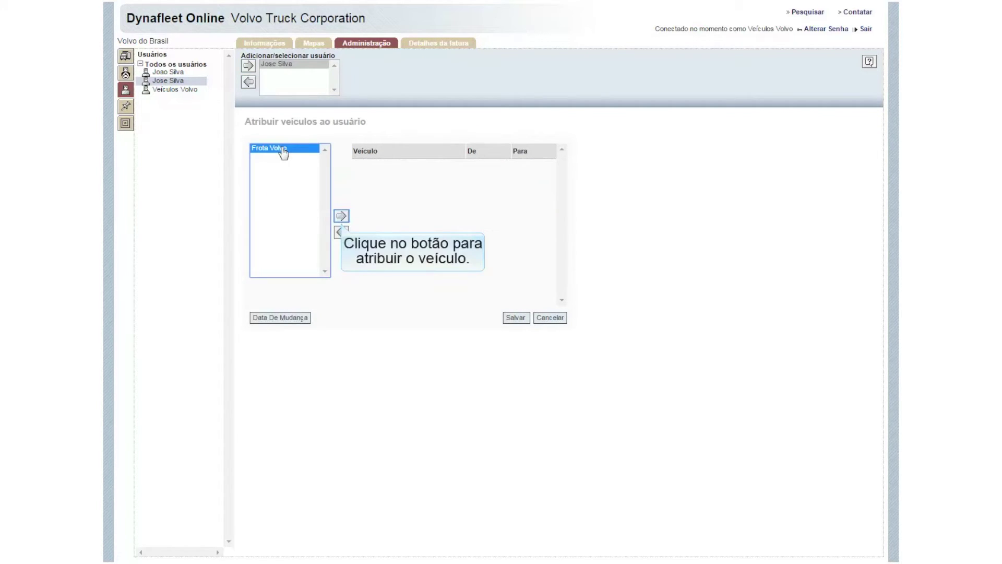
pyautogui.click(342, 216)
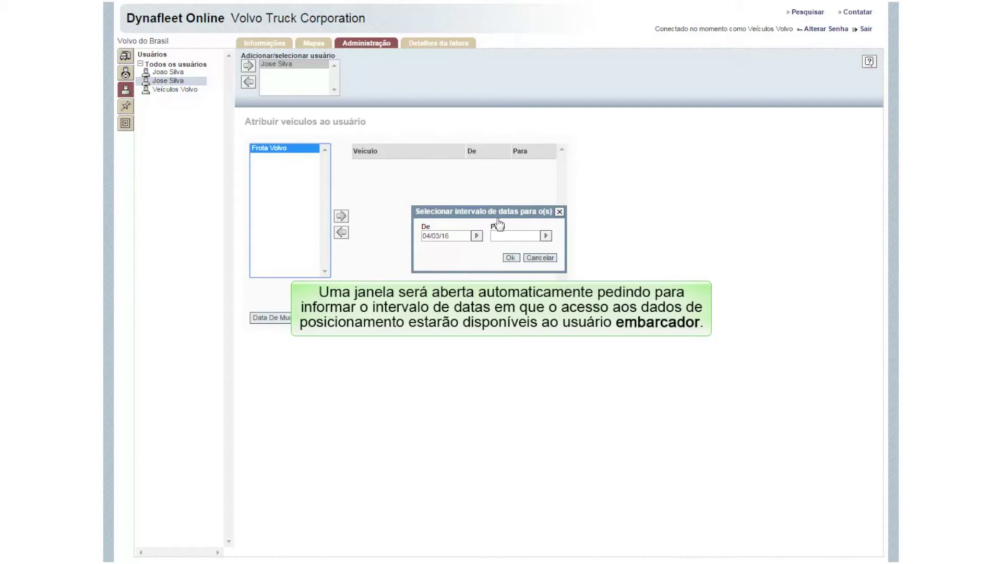
# Step: Set the access end date to 04/05/16, confirming the 04/03/16 to 04/05/16 period
pyautogui.click(546, 236)
pyautogui.click(606, 264)
pyautogui.click(606, 263)
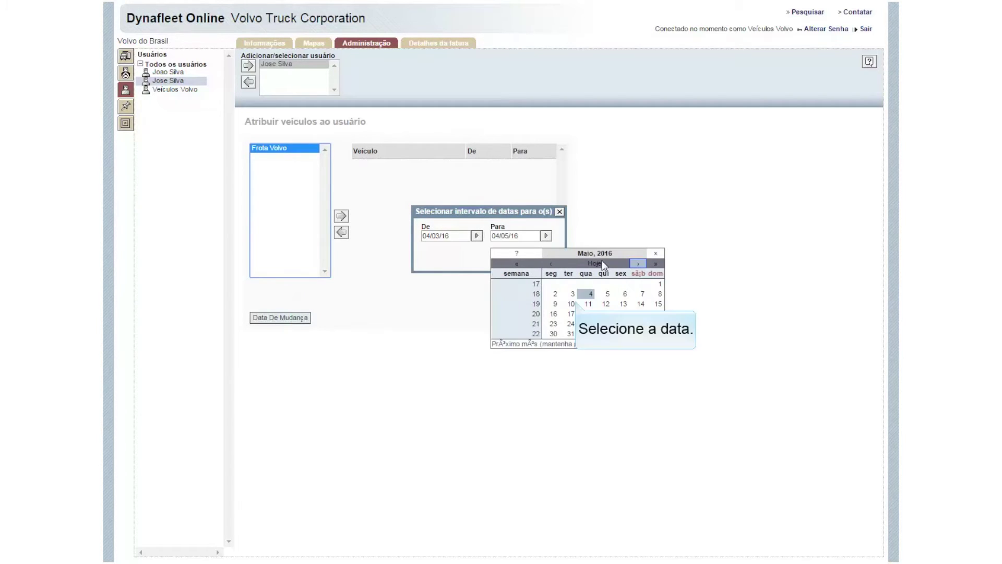
pyautogui.click(571, 293)
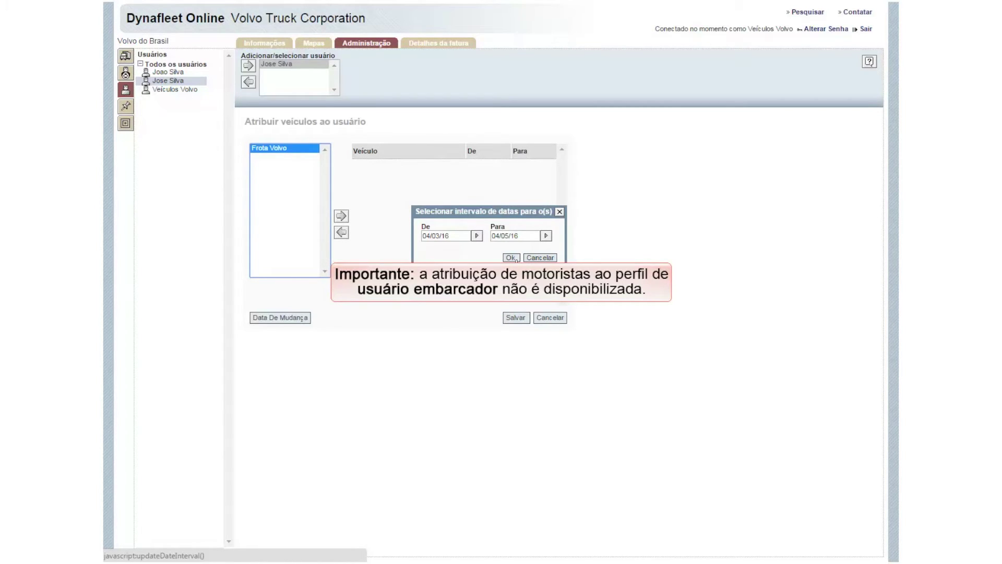
pyautogui.click(515, 259)
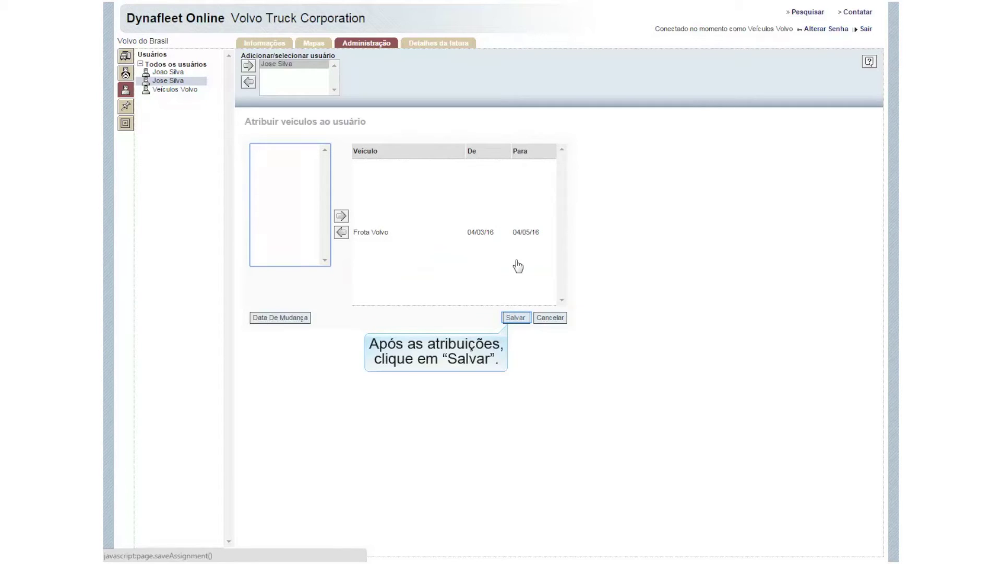
# Step: Save the shipper user's Frota Volvo assignment and return to the Administração tab
pyautogui.click(516, 317)
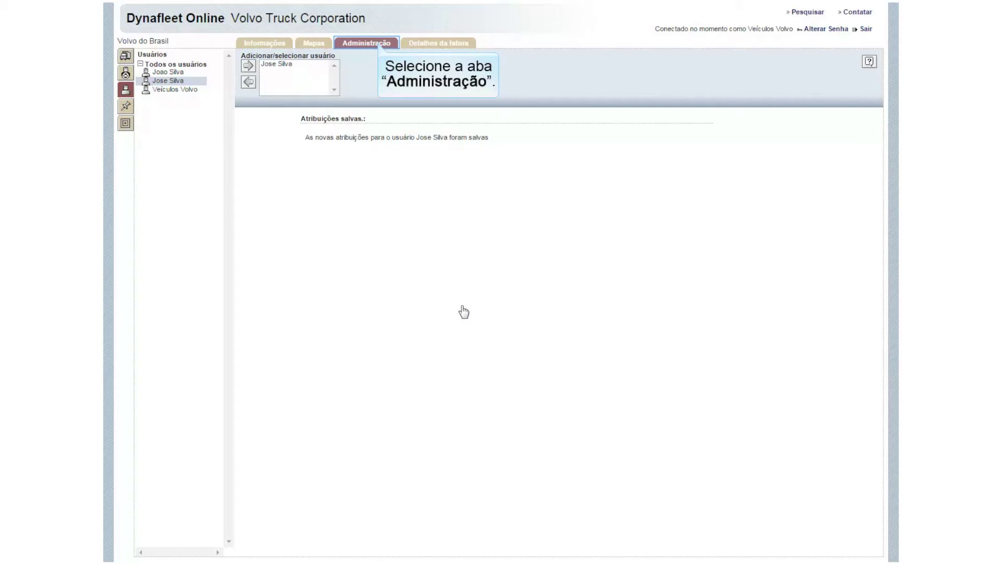
pyautogui.click(369, 45)
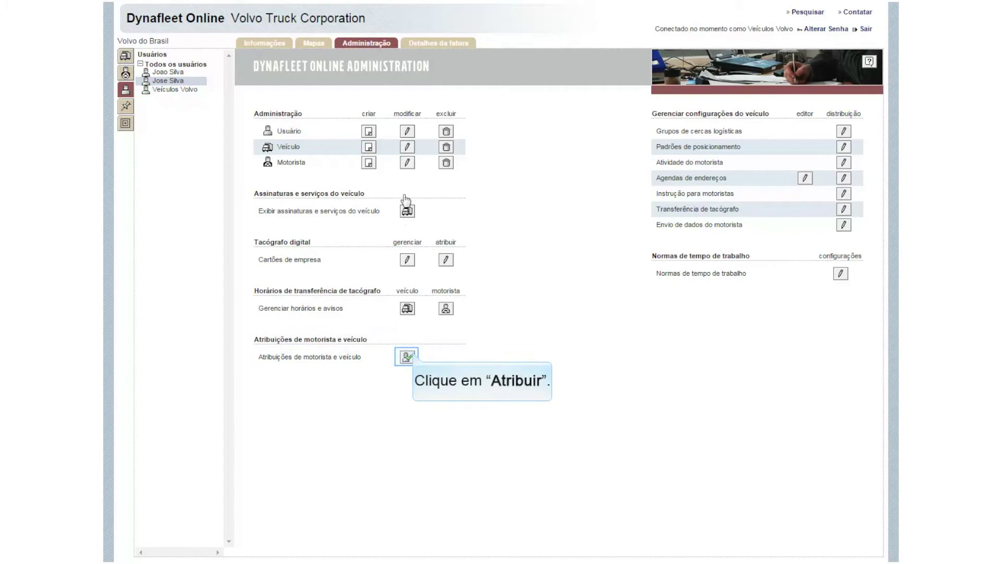
# Step: Choose Atribuir for the shipper user in the Atribuições de motorista e veículo tree
pyautogui.click(407, 357)
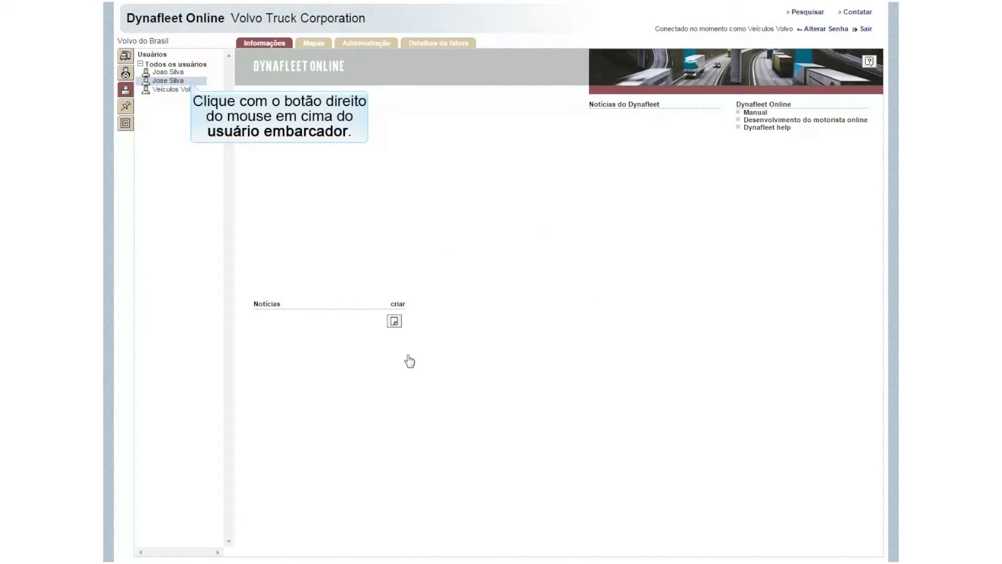
pyautogui.rightClick(168, 82)
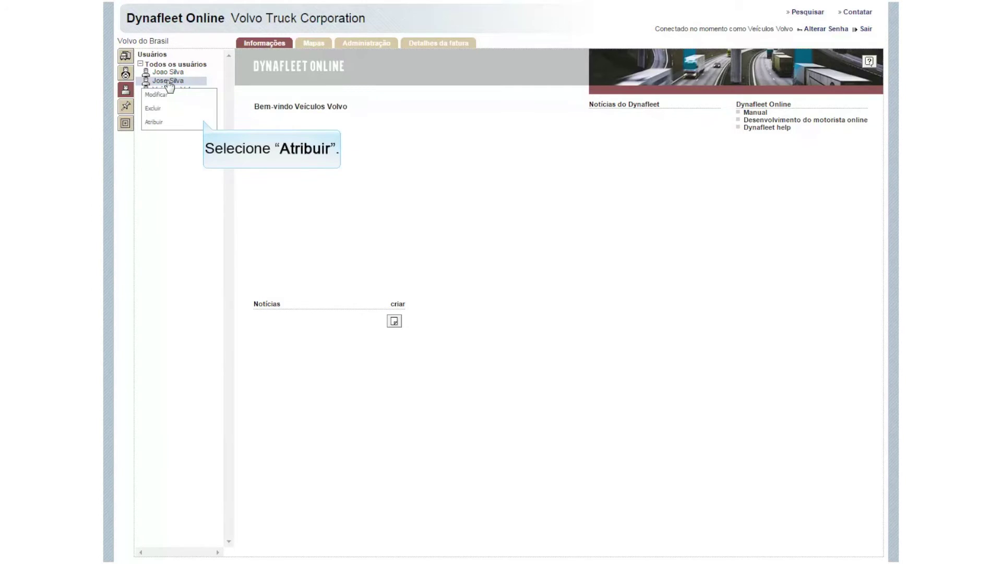
pyautogui.click(203, 122)
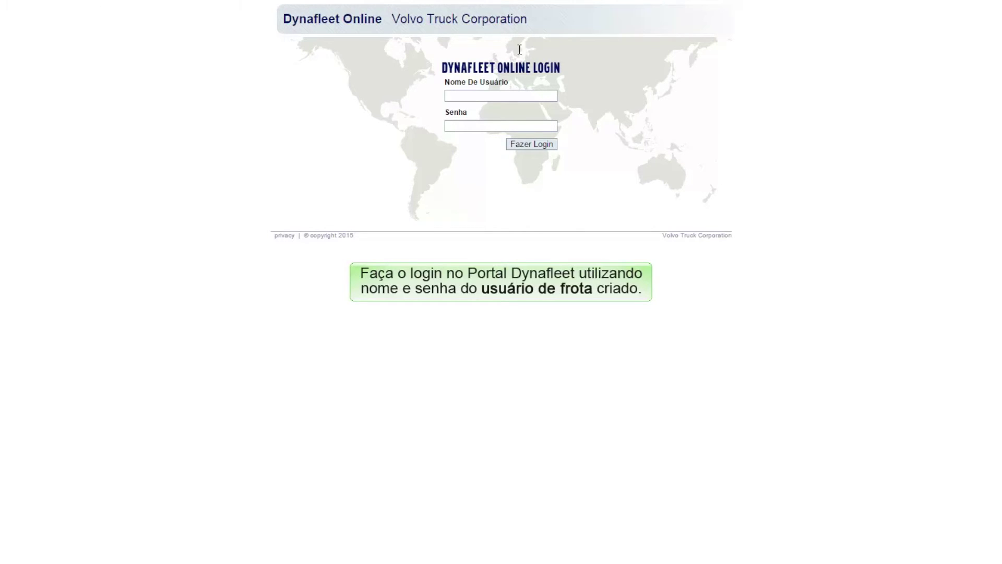
# Step: Sign in with the fleet user's username and password using Fazer Login
pyautogui.click(553, 96)
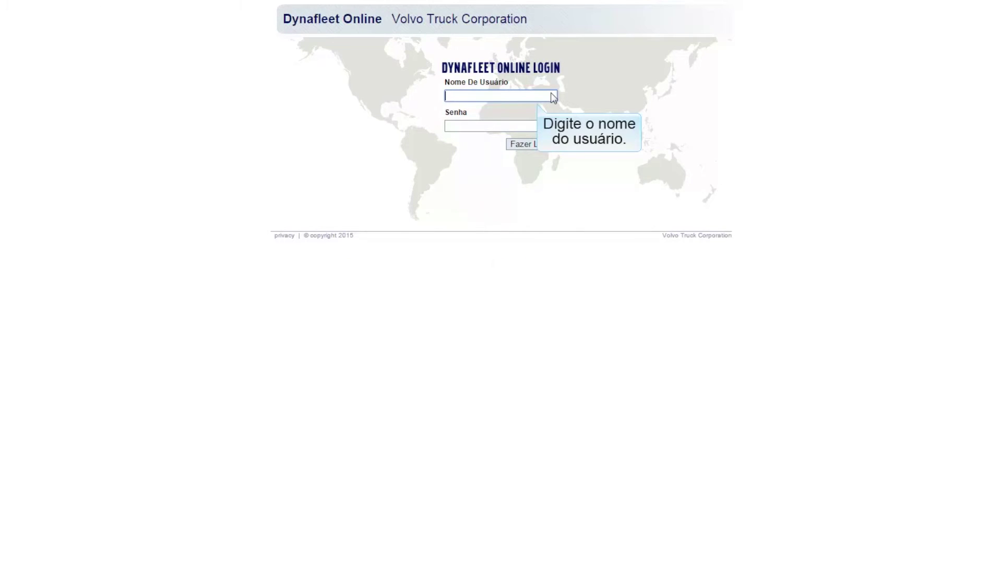
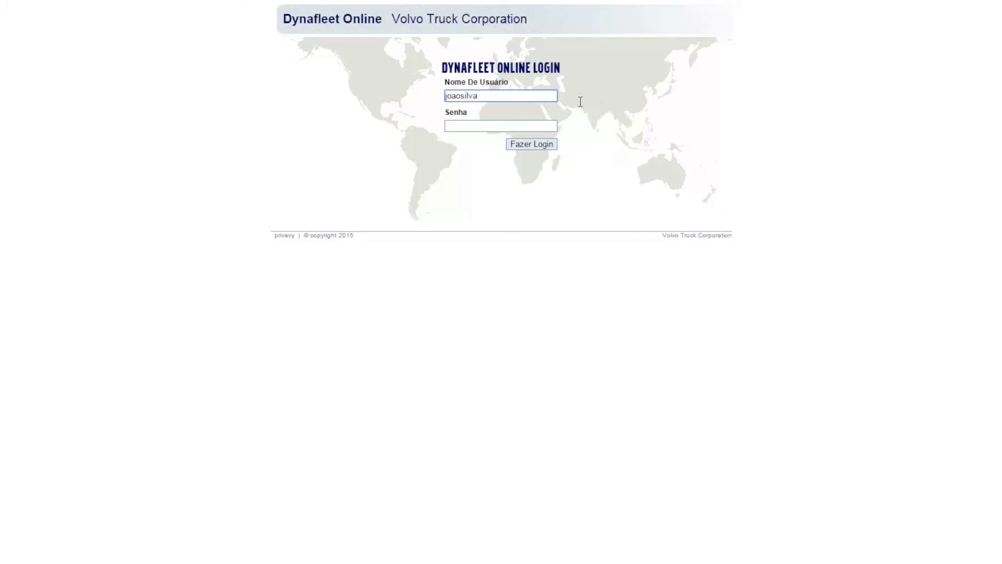
pyautogui.click(554, 130)
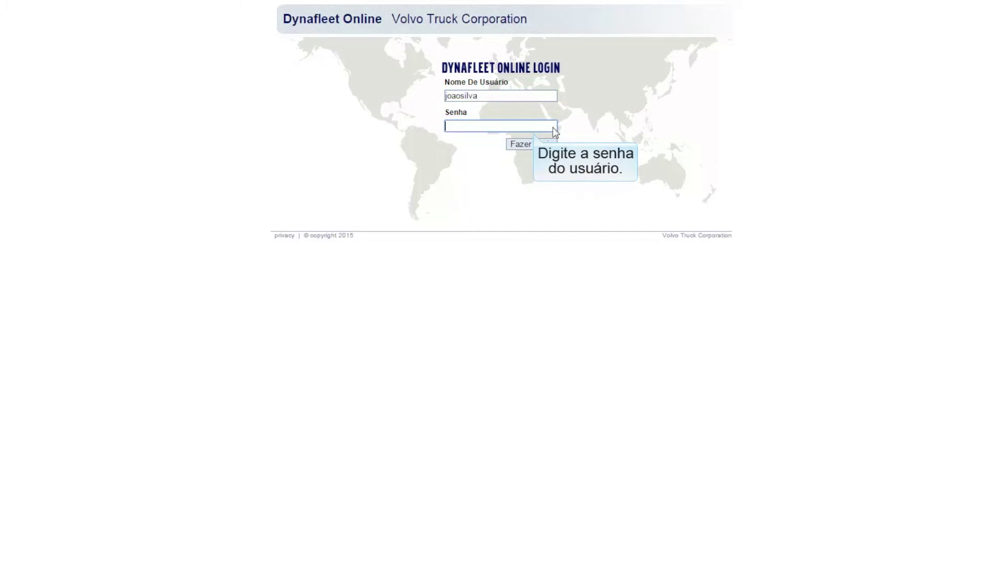
pyautogui.write('*******')
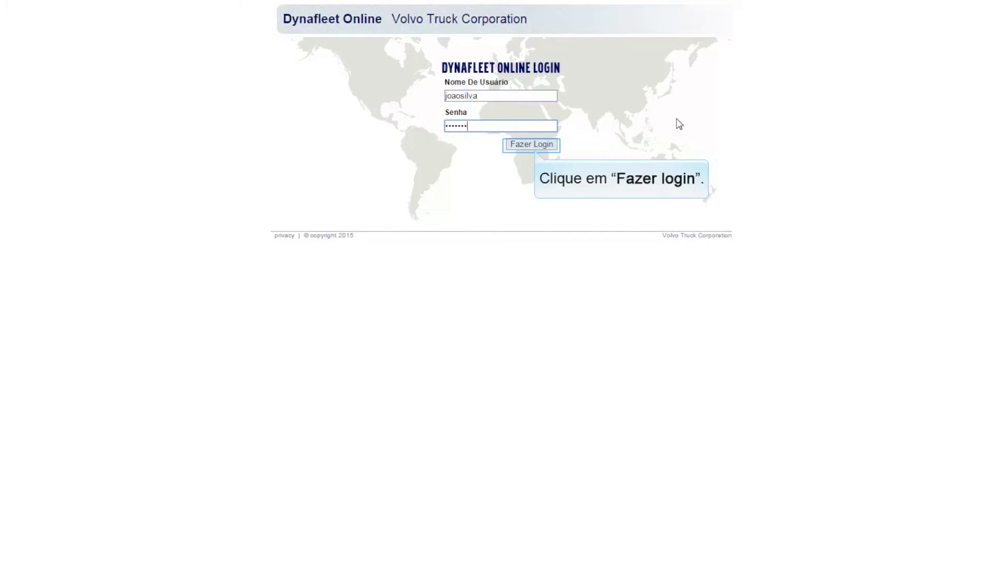
pyautogui.click(552, 145)
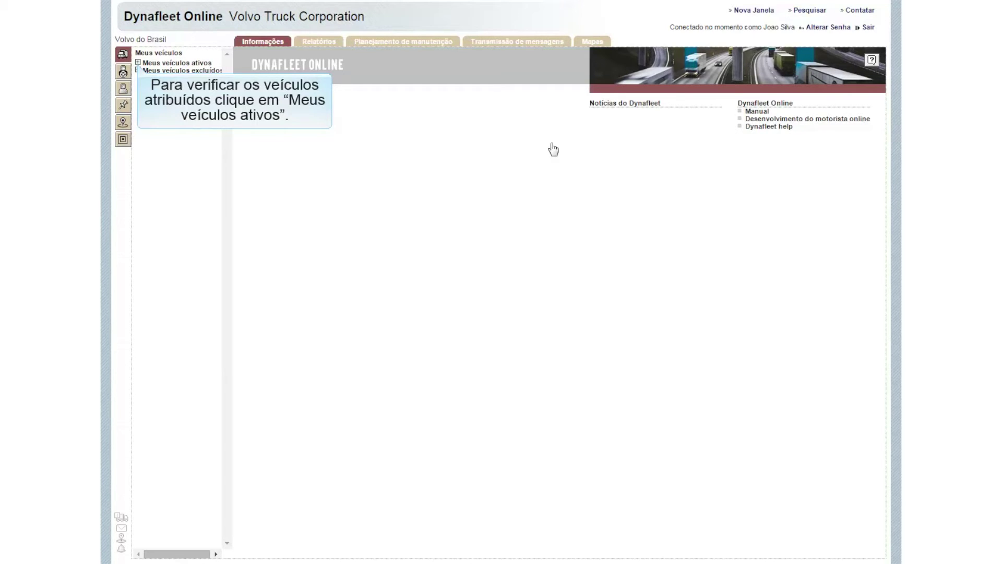
# Step: Expand Meus veículos ativos, then switch to drivers and expand and collapse Meus motoristas ativos
pyautogui.click(138, 64)
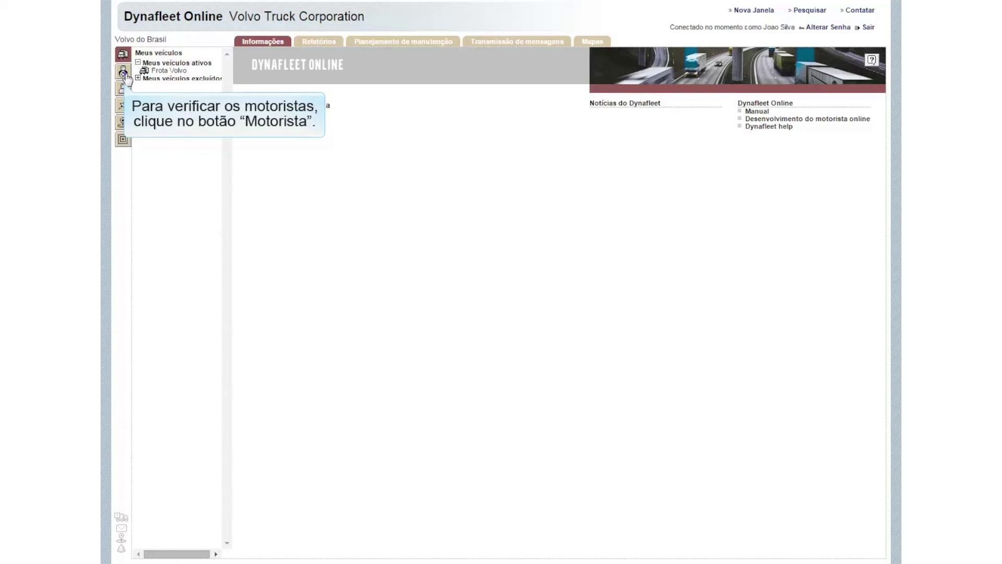
pyautogui.click(125, 76)
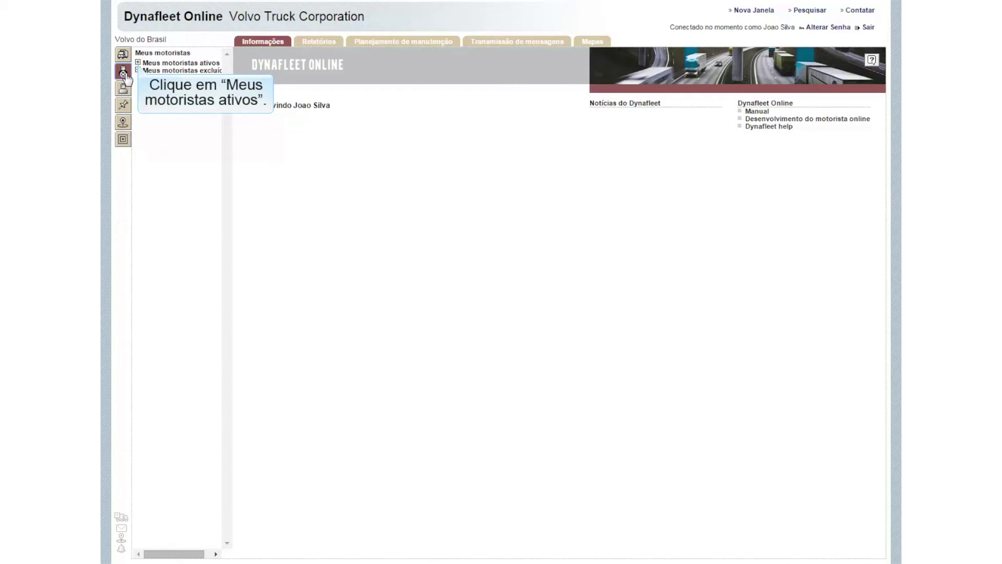
pyautogui.click(138, 63)
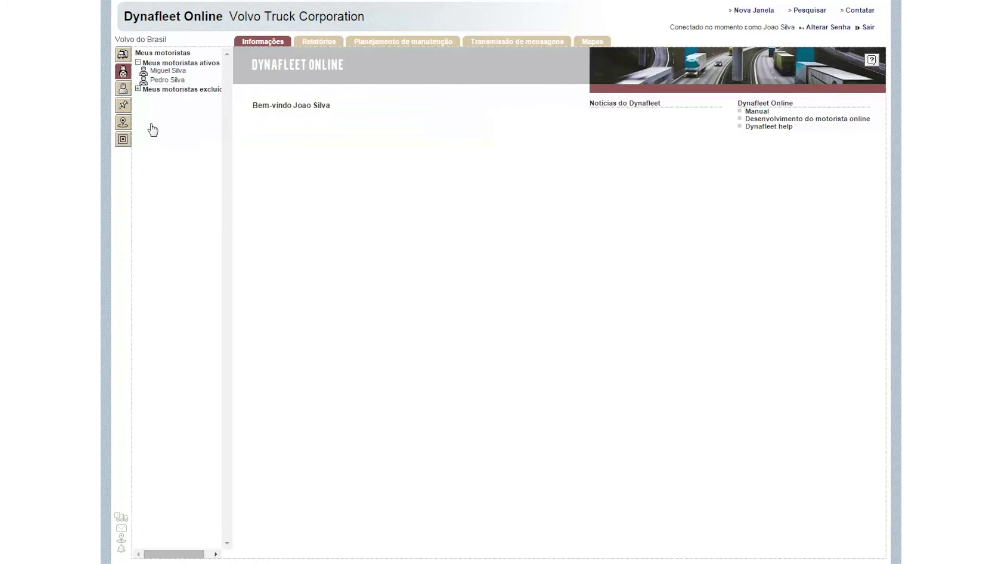
pyautogui.click(137, 63)
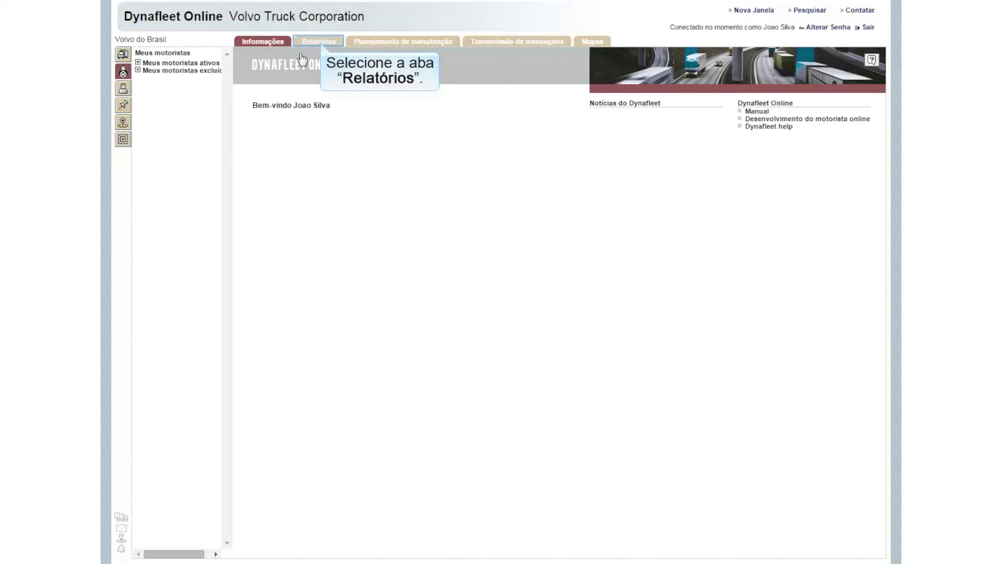
# Step: Look over the Relatórios tab, then switch to the Planejamento de manutenção tab
pyautogui.click(321, 44)
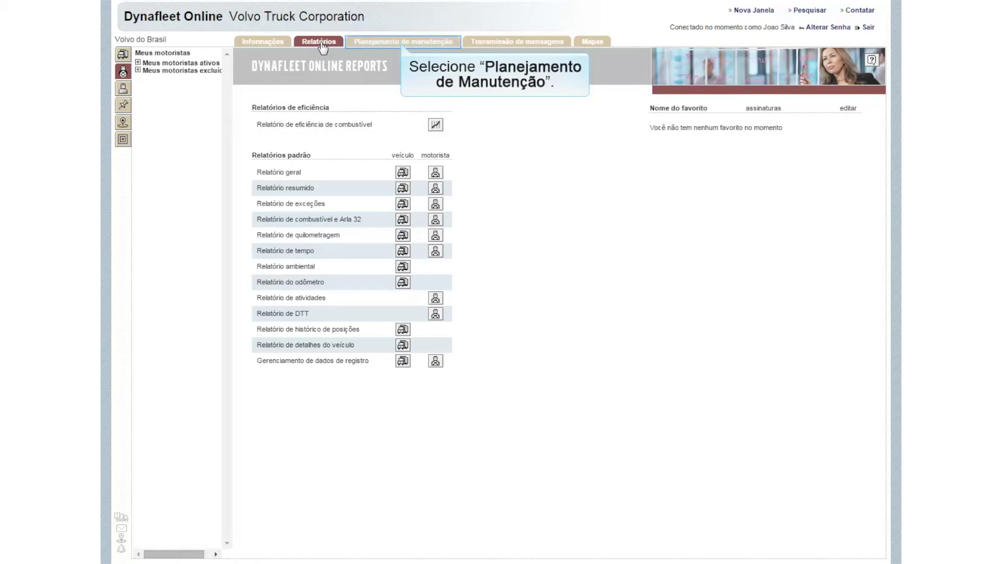
pyautogui.click(403, 47)
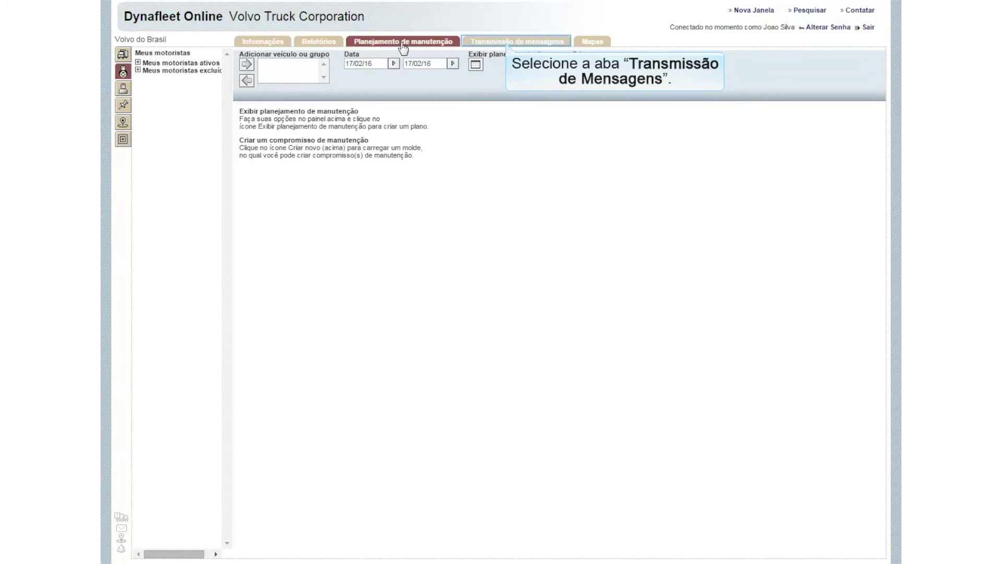
# Step: Check the Transmissão de mensagens inbox, then show the Mapas page with the truck near São Paulo
pyautogui.click(508, 46)
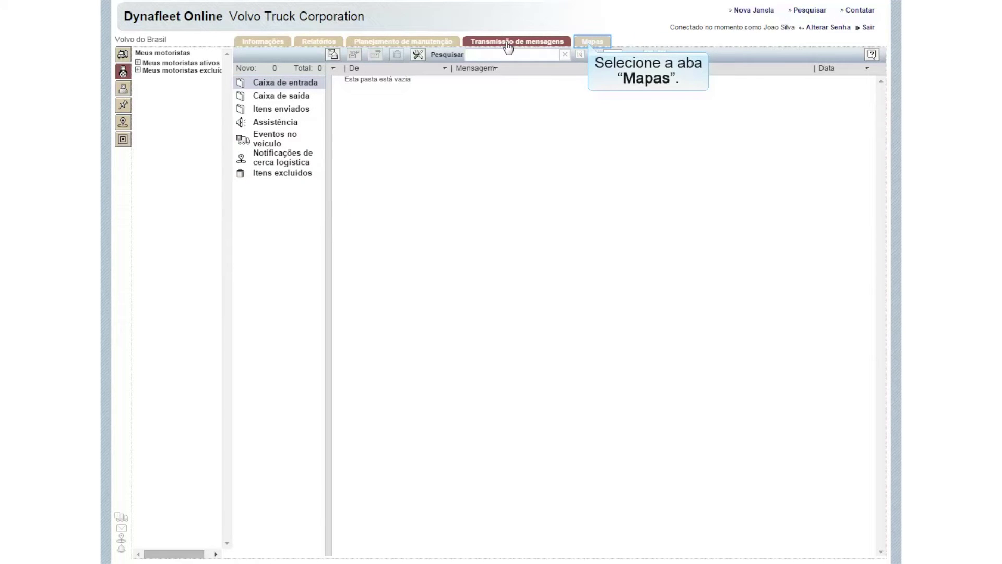
pyautogui.click(591, 43)
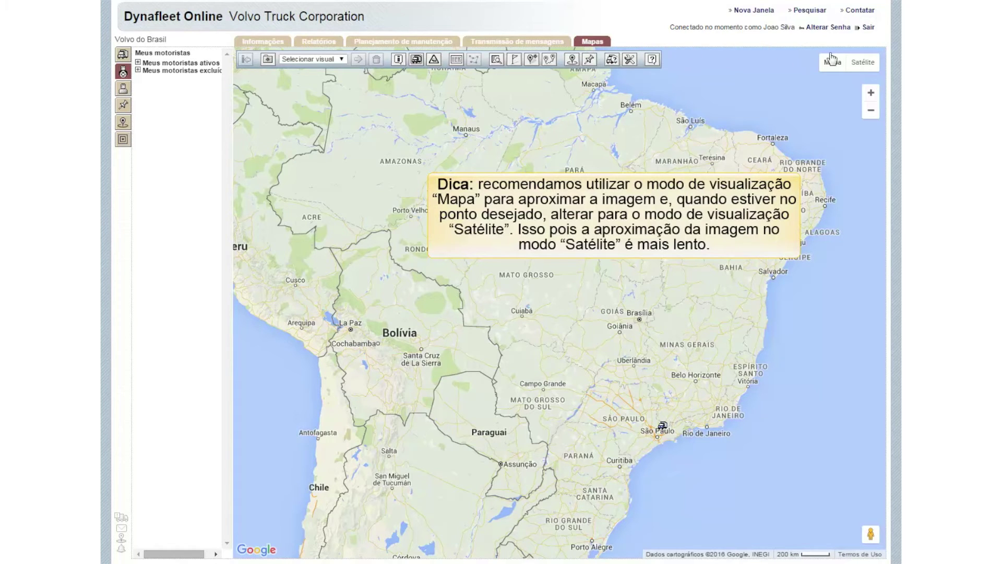
# Step: Try Satélite view, return to Mapa, and open Frota Volvo's properties showing the 26/02/16 14:21 position
pyautogui.click(863, 63)
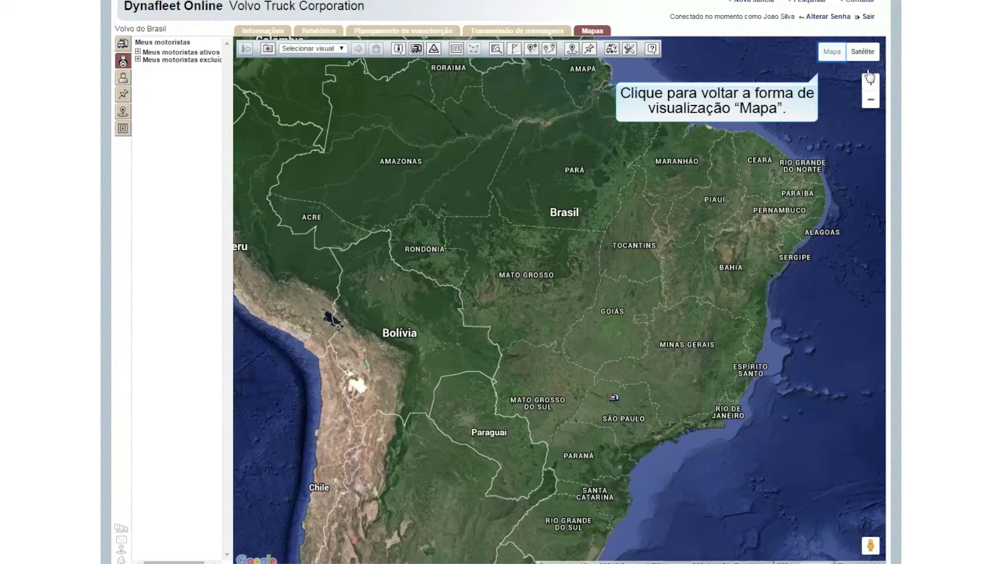
pyautogui.click(835, 54)
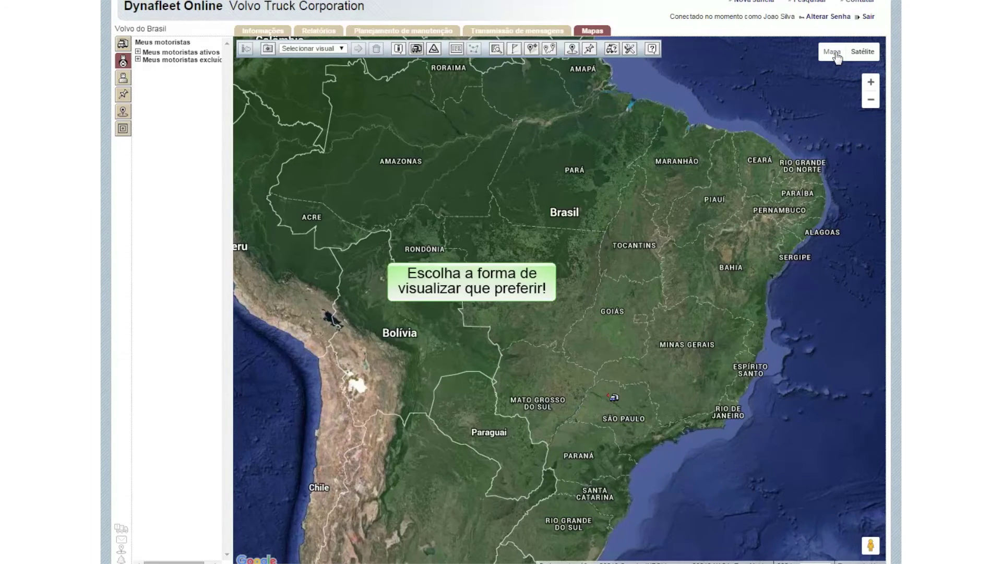
pyautogui.click(835, 55)
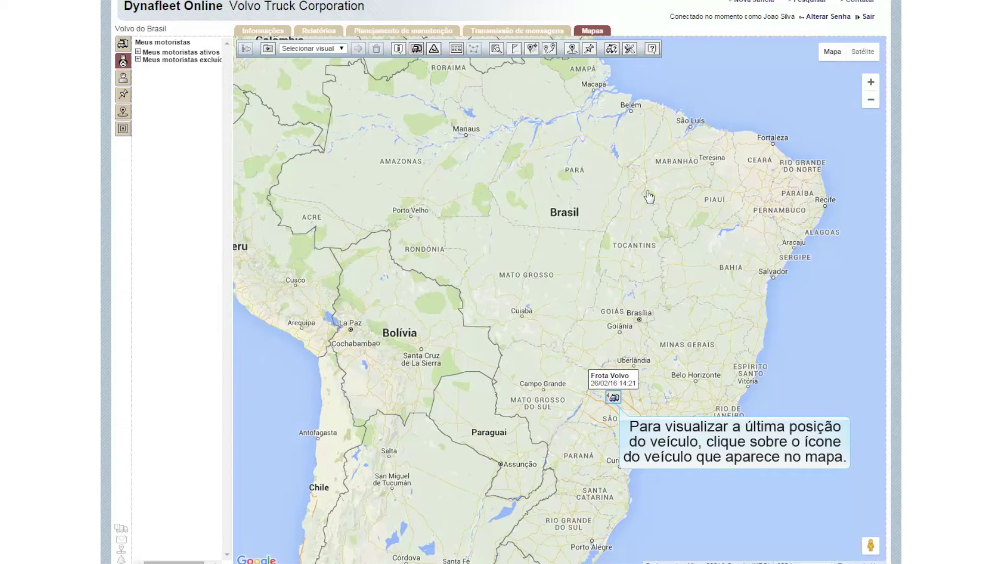
pyautogui.click(613, 397)
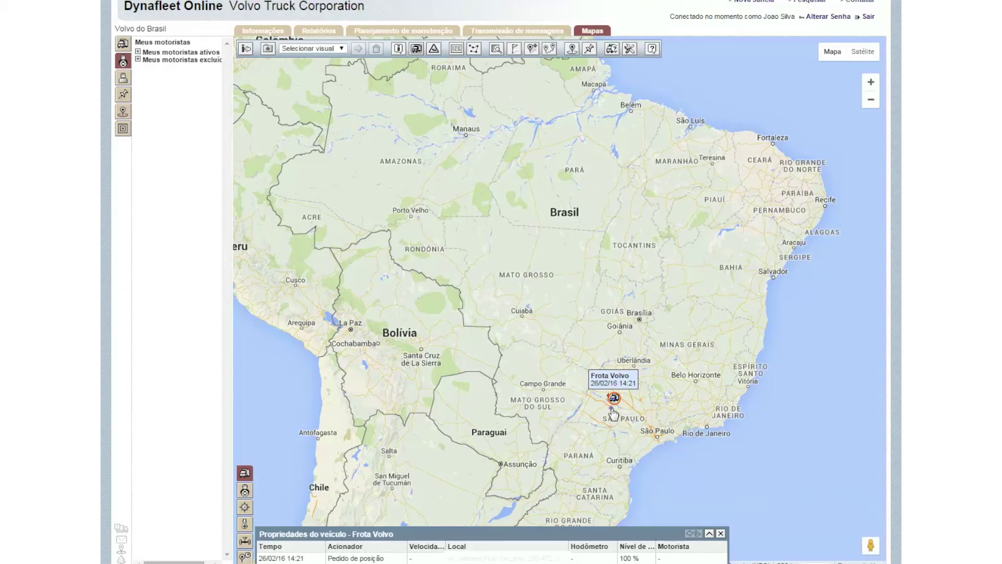
# Step: Zoom in close on the Frota Volvo truck near José Bonifácio, keeping it centred on the map
pyautogui.doubleClick(680, 399)
pyautogui.scroll(2, 680, 399)
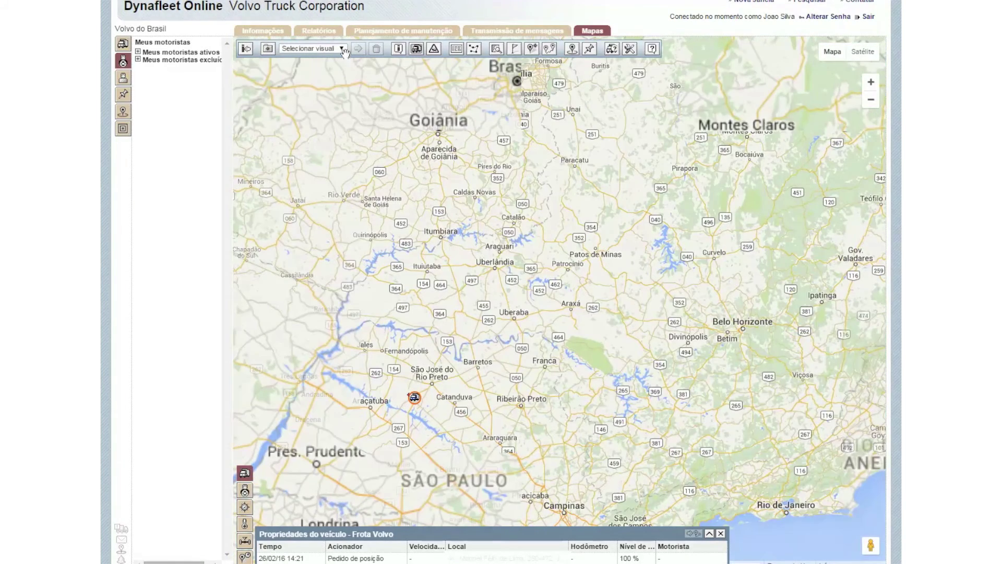
pyautogui.moveTo(509, 409); pyautogui.dragTo(627, 398)
pyautogui.scroll(1, 554, 400)
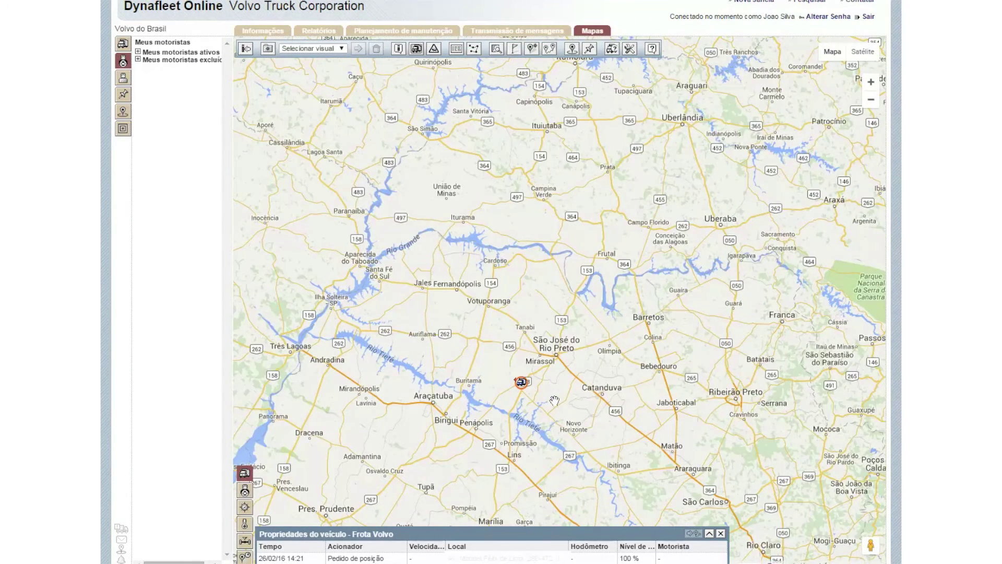
pyautogui.scroll(1, 554, 400)
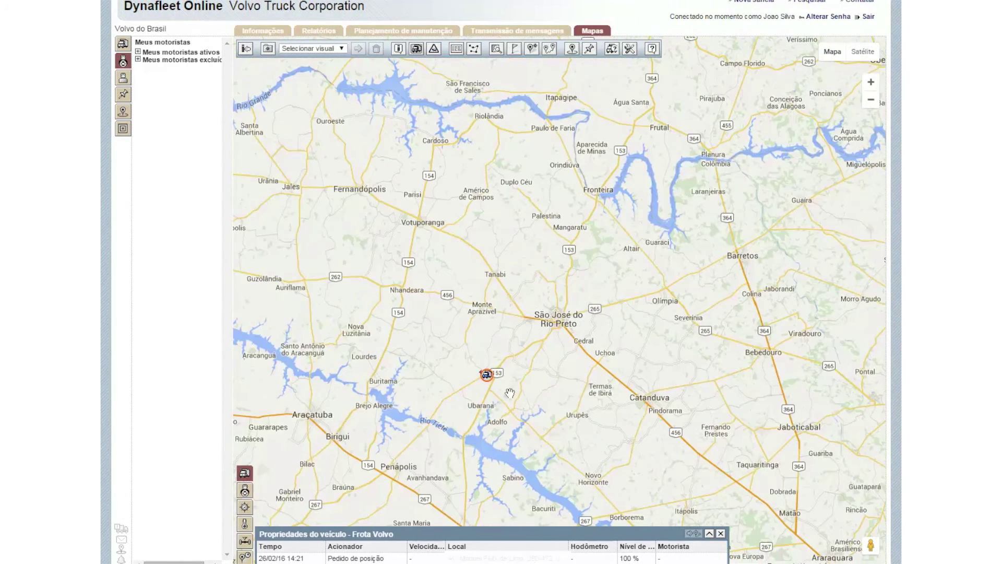
pyautogui.moveTo(510, 391); pyautogui.dragTo(534, 392)
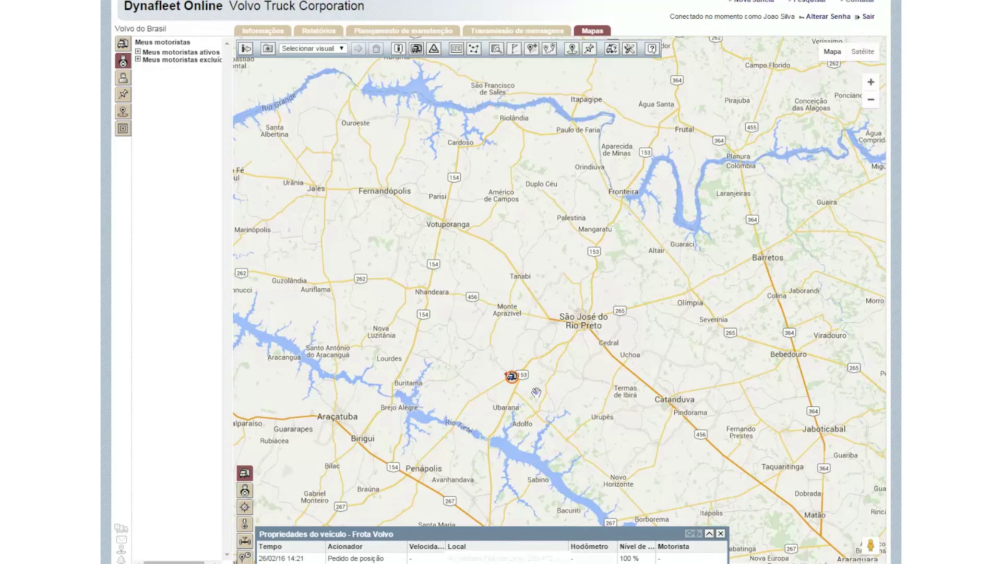
pyautogui.scroll(1, 534, 392)
pyautogui.moveTo(500, 401); pyautogui.dragTo(521, 408)
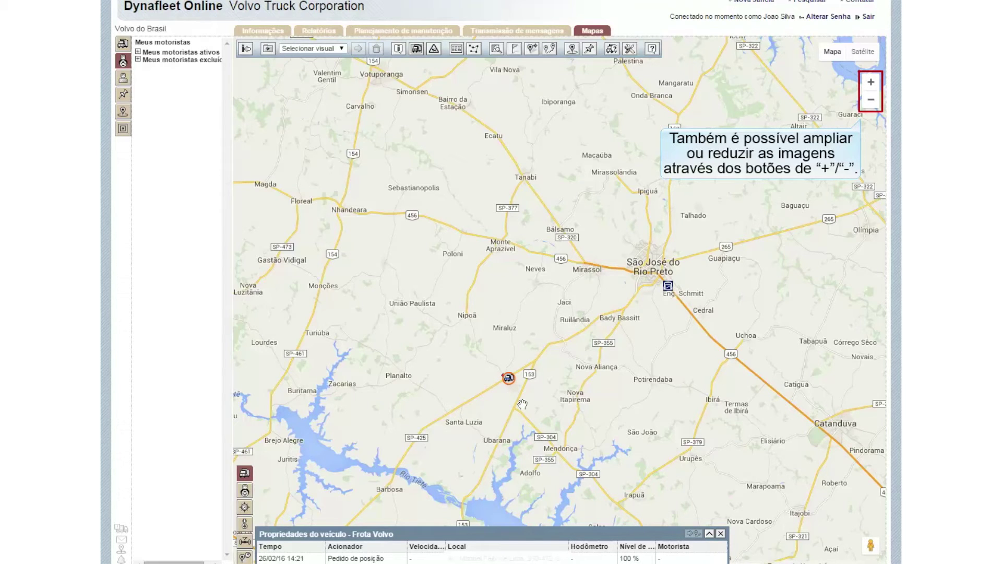
pyautogui.scroll(1, 522, 404)
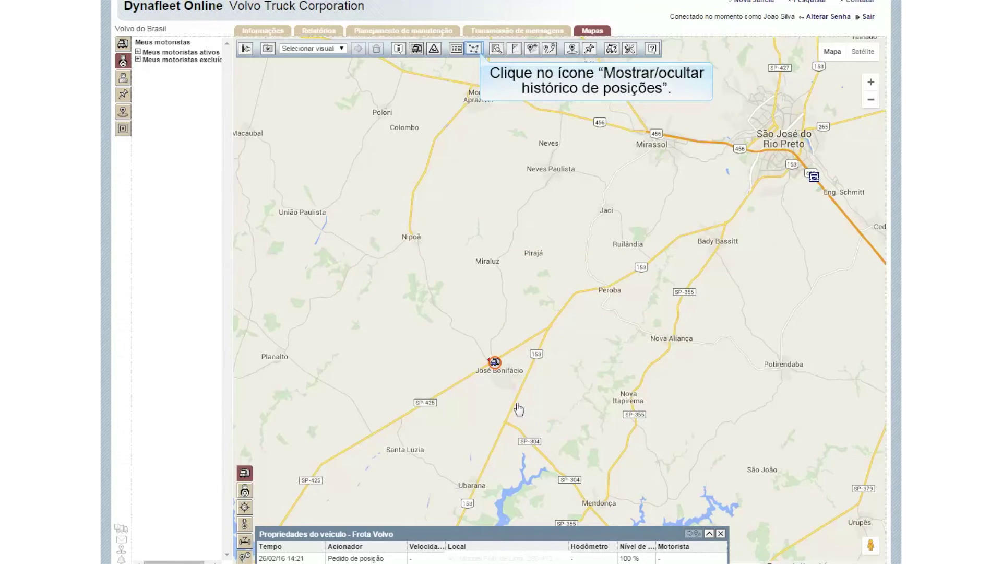
# Step: Trace the truck's past-24-hour route near Penápolis, with the previous-position settings panel expanded
pyautogui.click(474, 49)
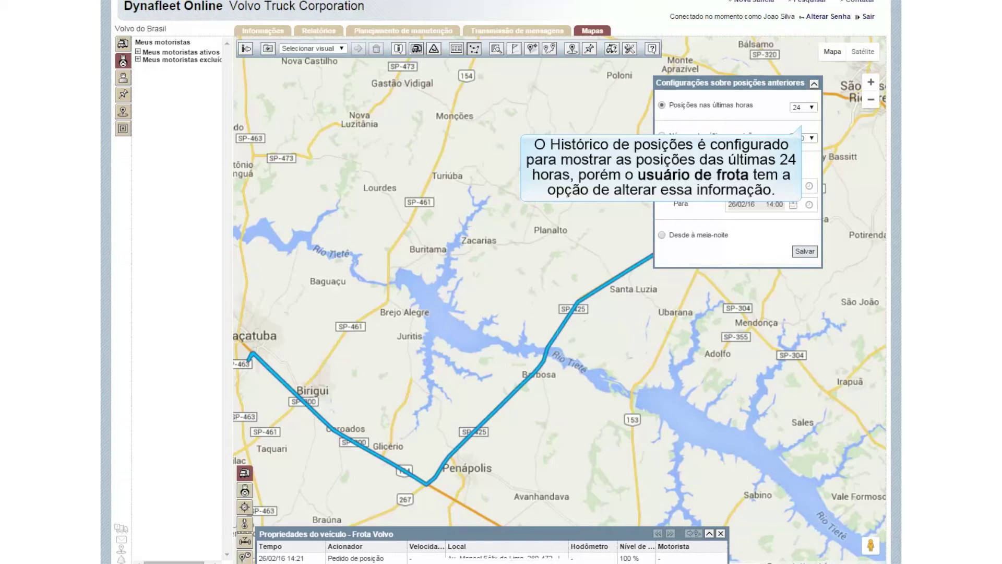
pyautogui.click(474, 49)
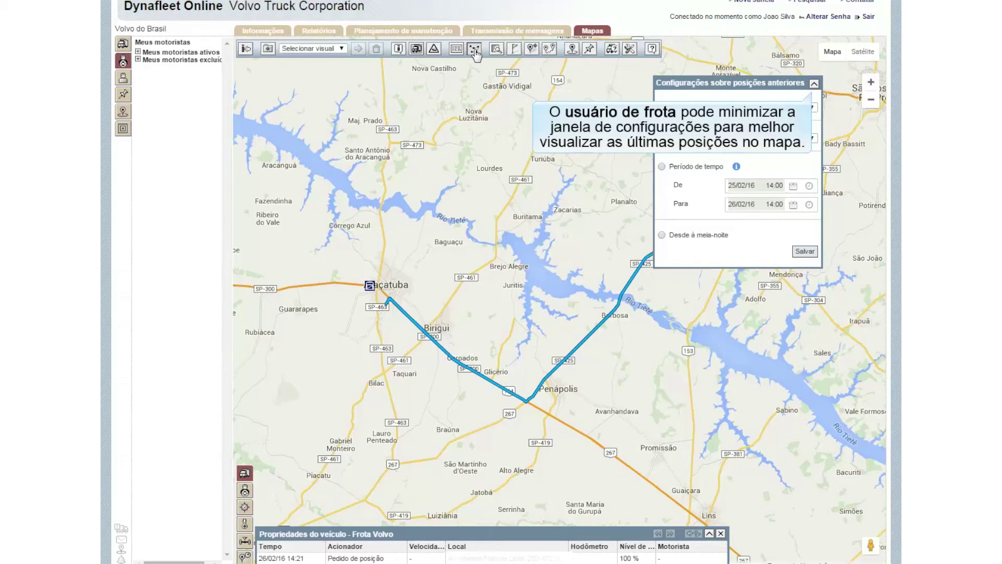
pyautogui.click(817, 89)
pyautogui.click(815, 83)
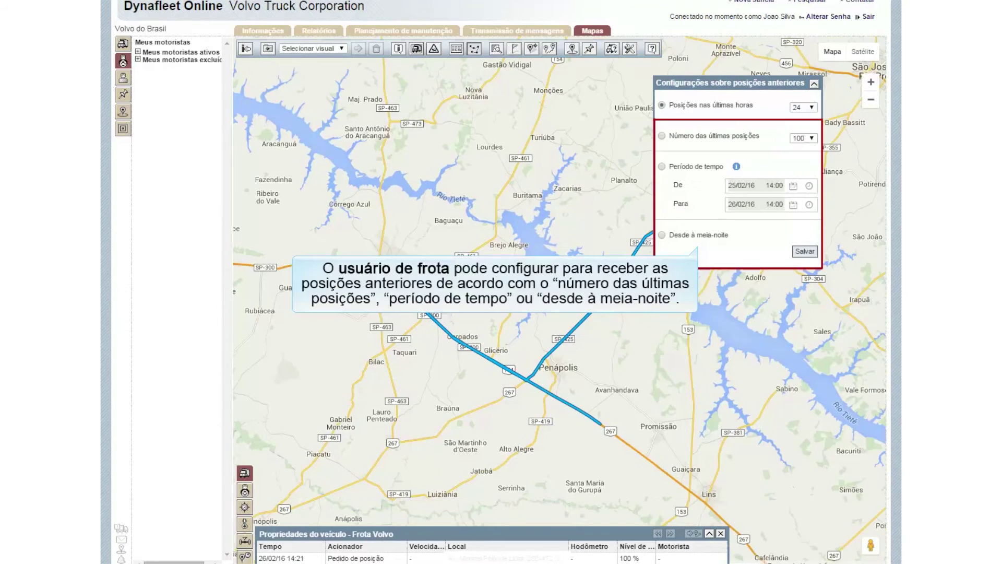
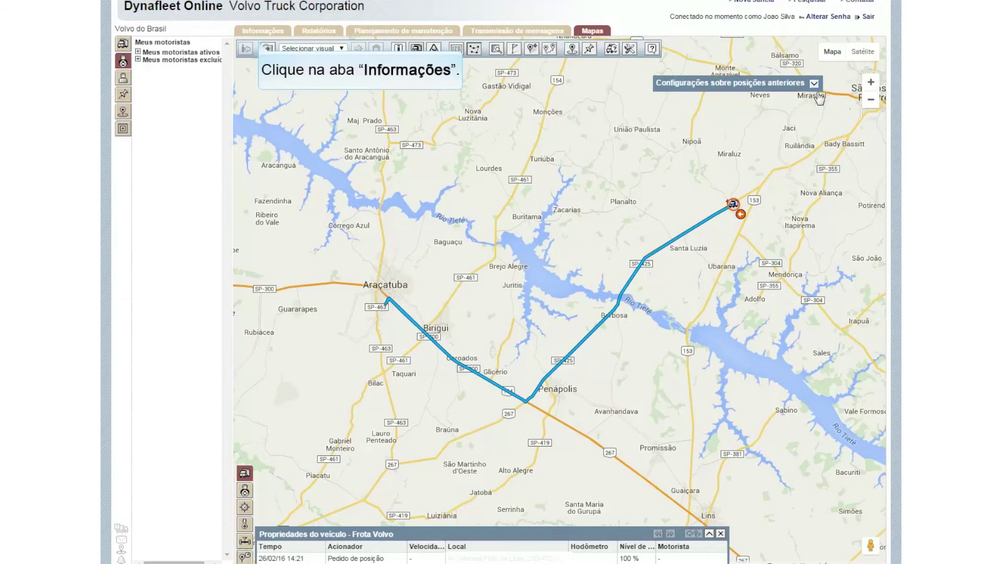
# Step: From Informações, list Meus veículos ativos and locate Frota Volvo on the map
pyautogui.click(261, 33)
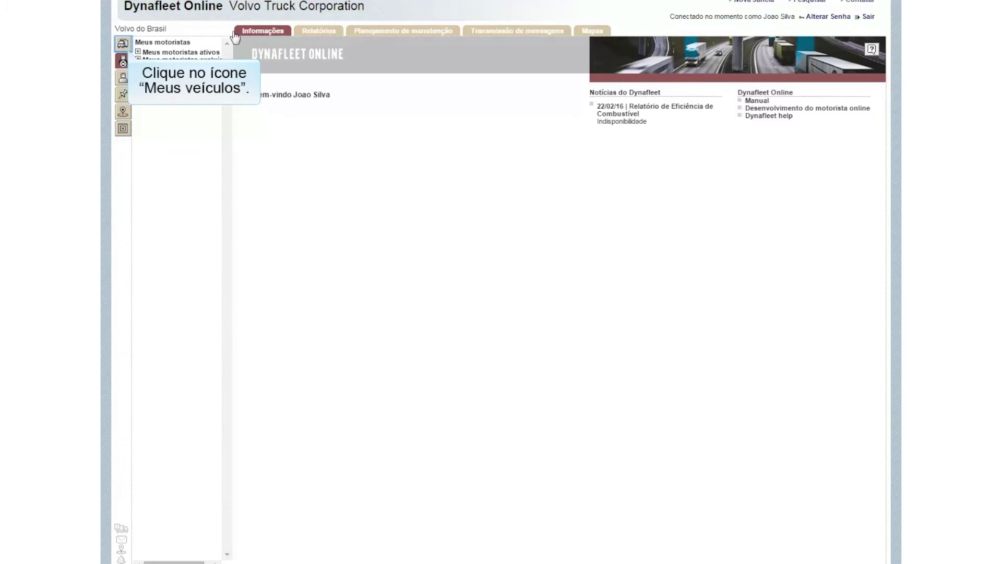
pyautogui.click(122, 50)
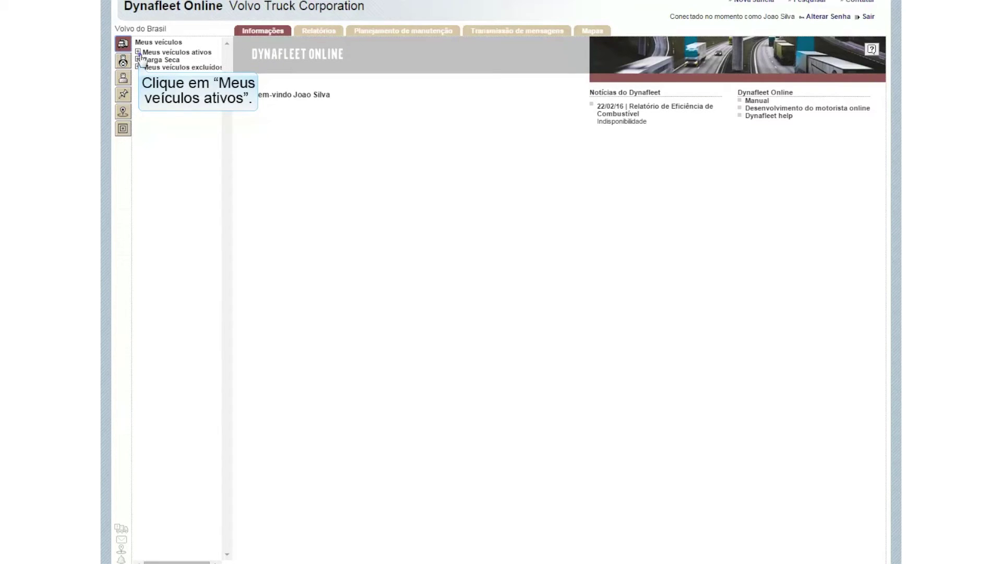
pyautogui.click(140, 53)
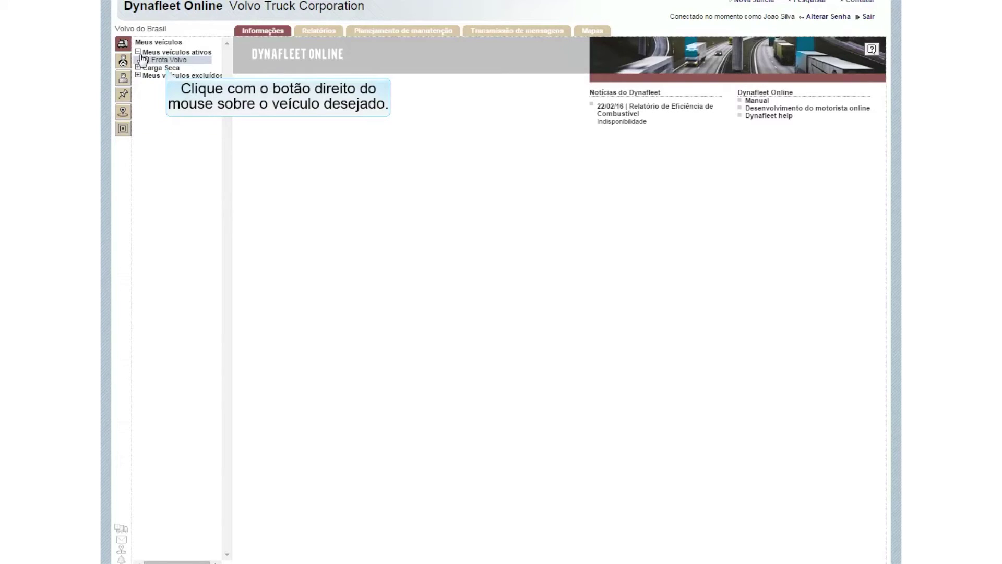
pyautogui.rightClick(169, 72)
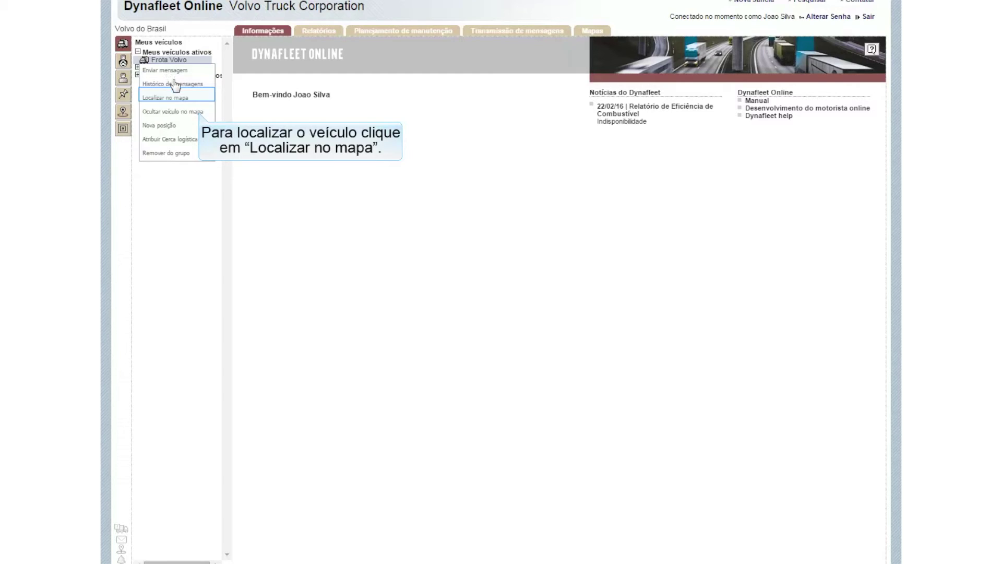
pyautogui.click(166, 97)
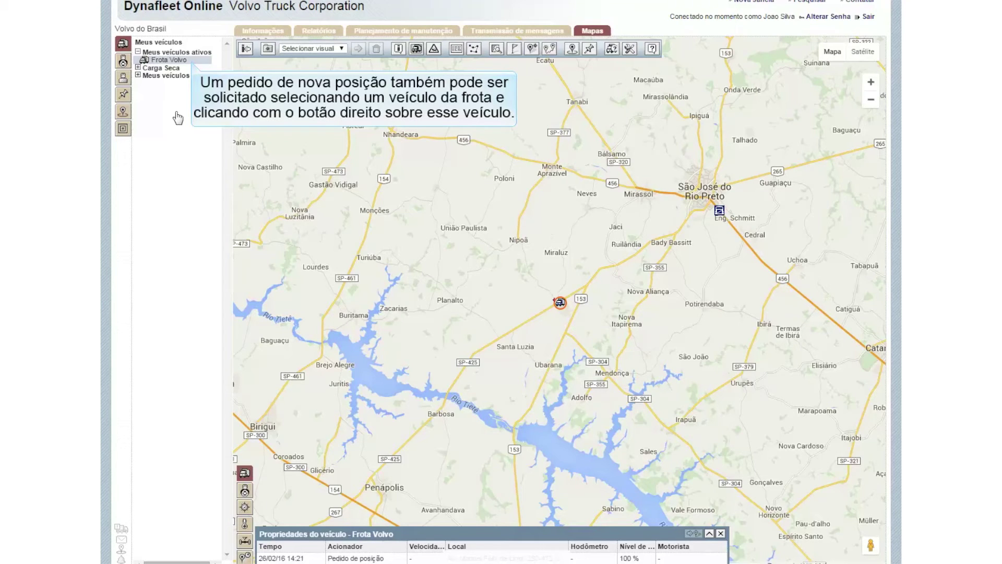
# Step: Bring up Frota Volvo's actions to see the Nova posição option
pyautogui.rightClick(150, 62)
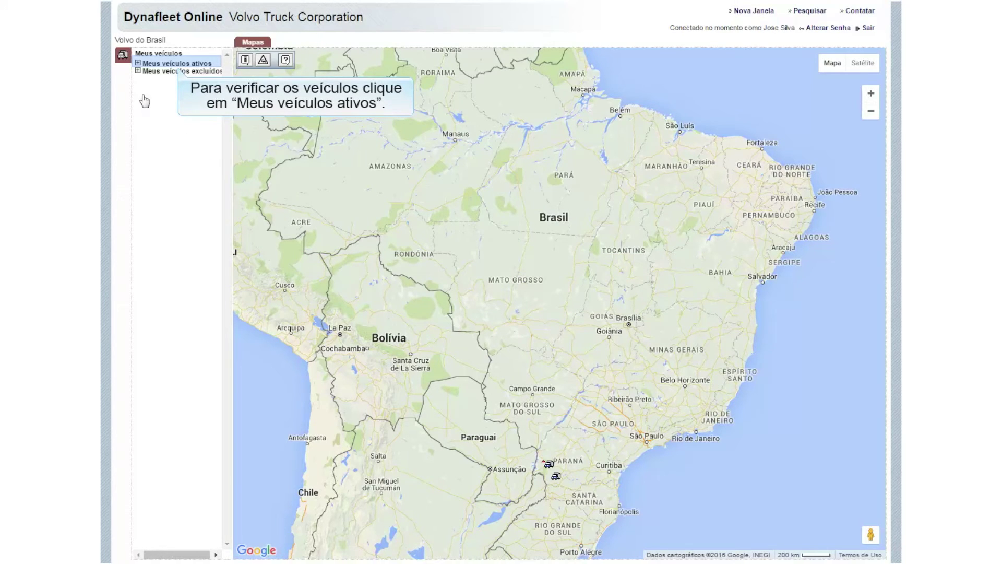
# Step: Select Frota_Volvo among the active vehicles and centre the map on its location
pyautogui.click(138, 63)
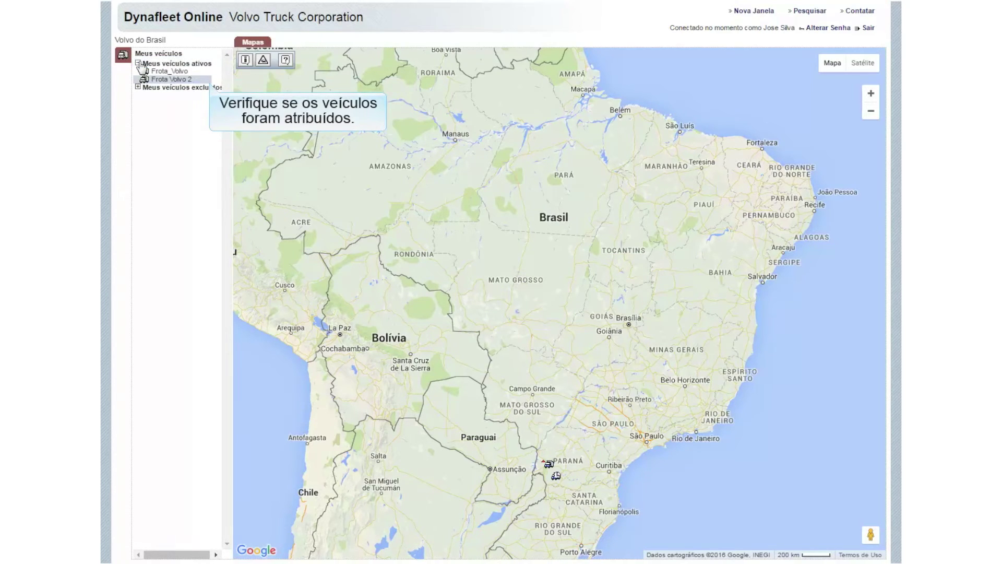
pyautogui.click(195, 73)
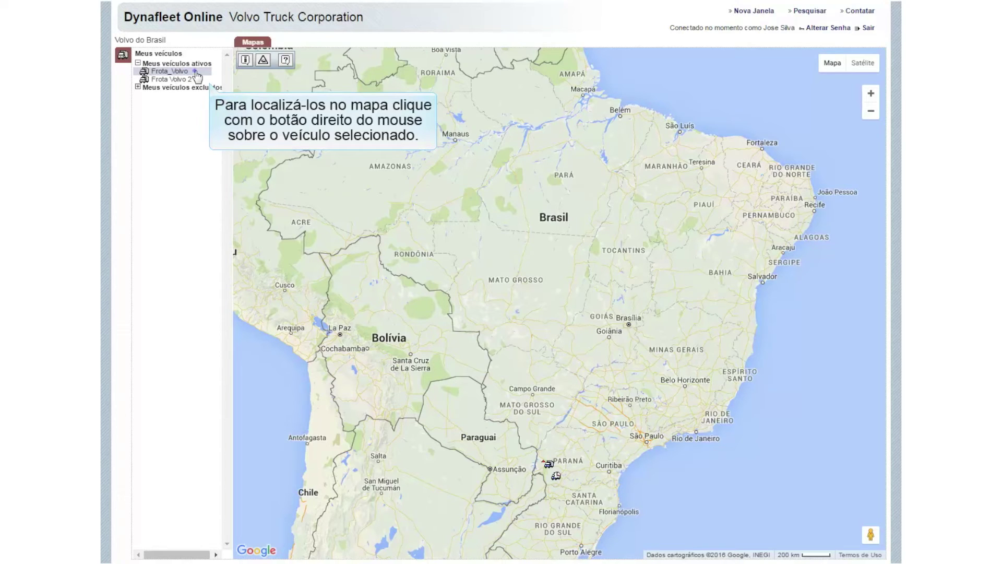
pyautogui.rightClick(197, 76)
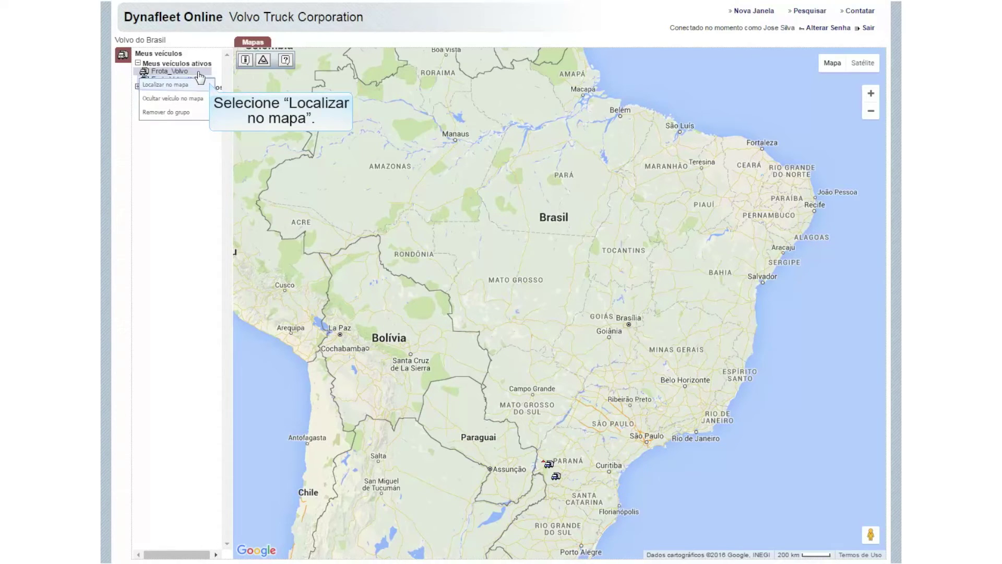
pyautogui.click(198, 85)
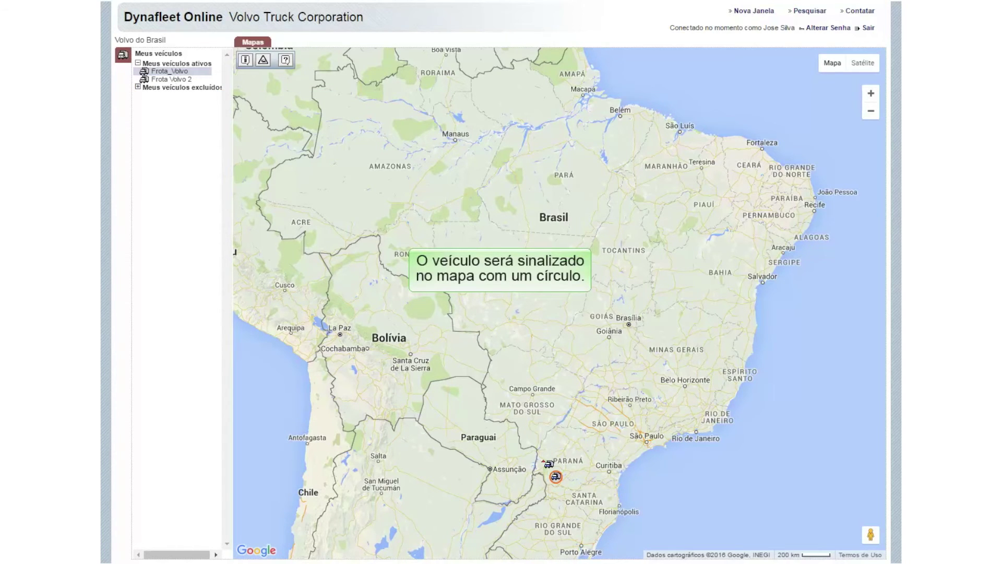
pyautogui.rightClick(197, 76)
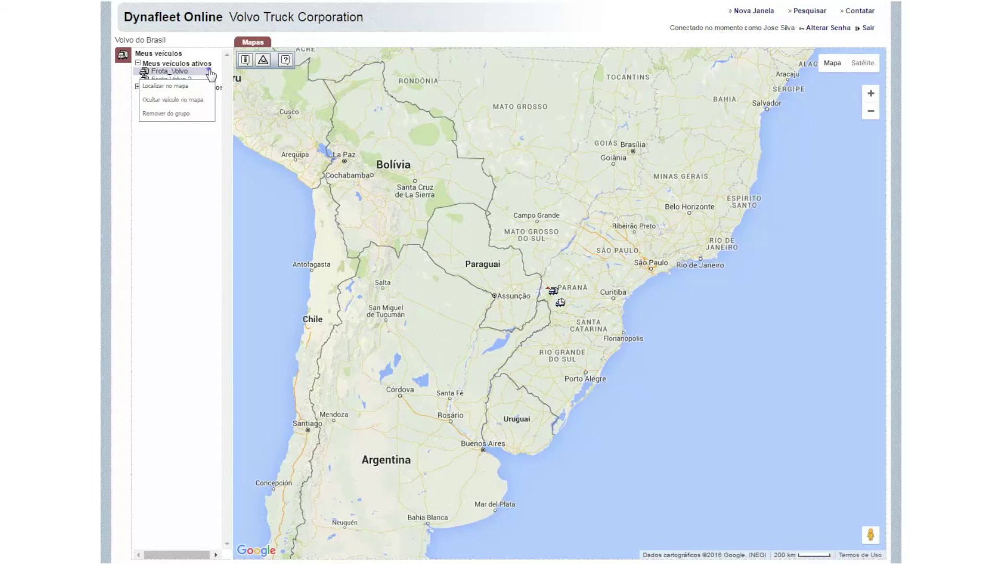
pyautogui.click(290, 71)
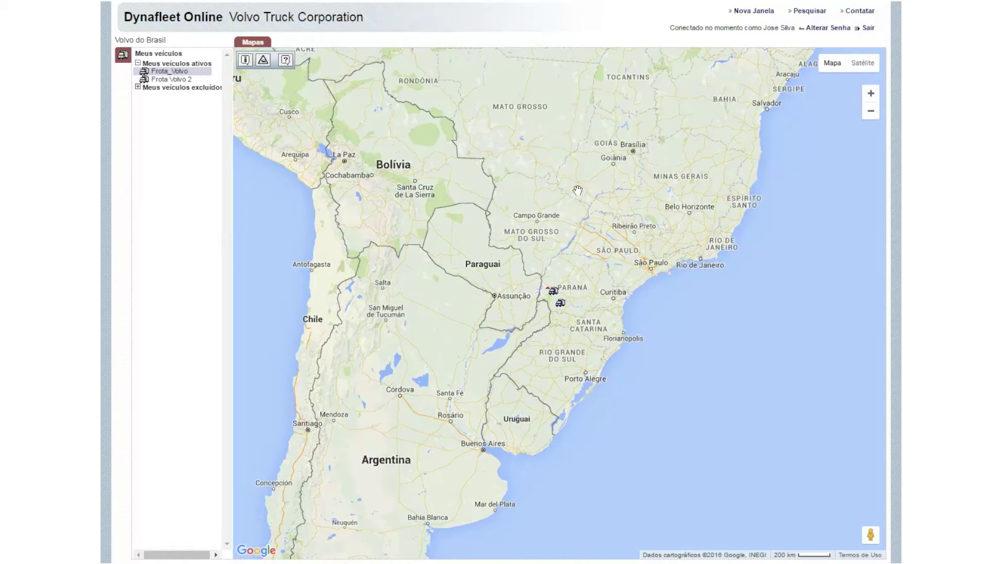
# Step: Zoom the map in on the Frota_Volvo truck near Francisco Beltrão, Paraná
pyautogui.moveTo(609, 268); pyautogui.dragTo(588, 266)
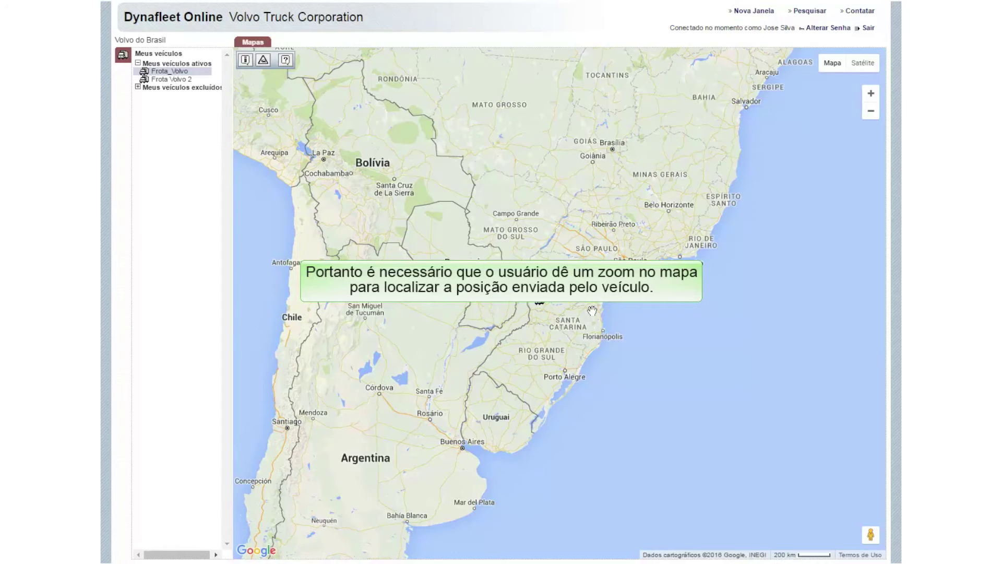
pyautogui.doubleClick(551, 302)
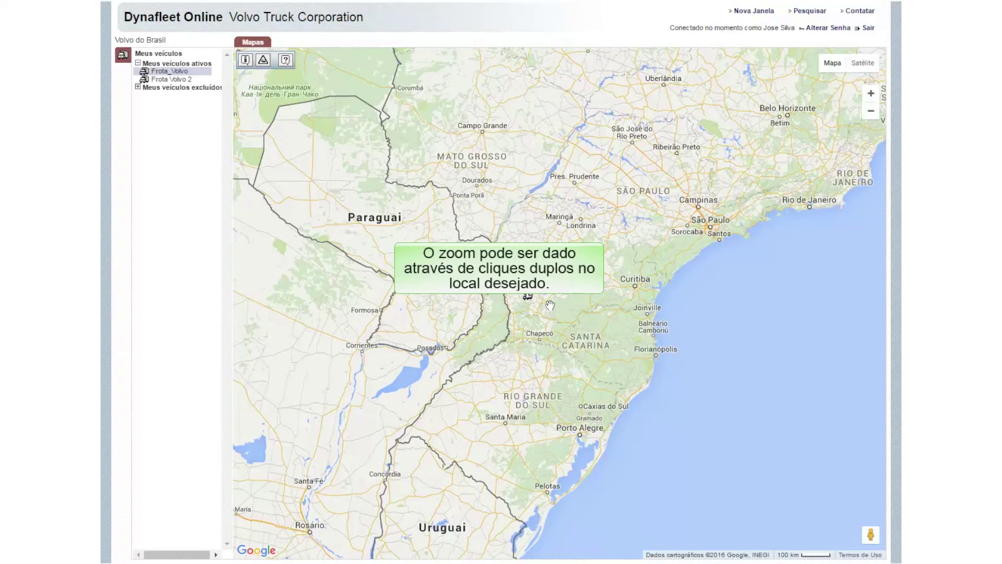
pyautogui.doubleClick(544, 304)
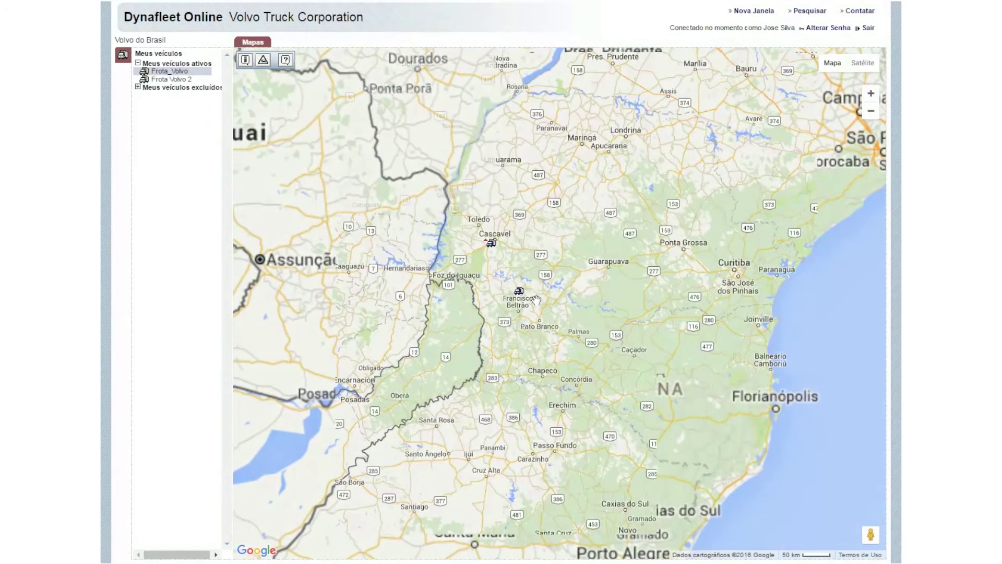
pyautogui.doubleClick(536, 291)
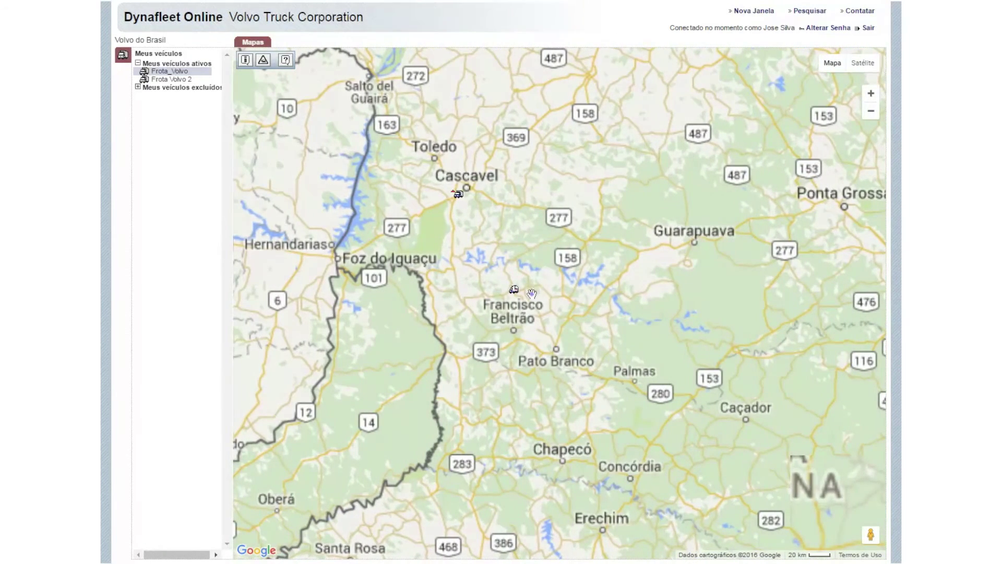
pyautogui.doubleClick(531, 293)
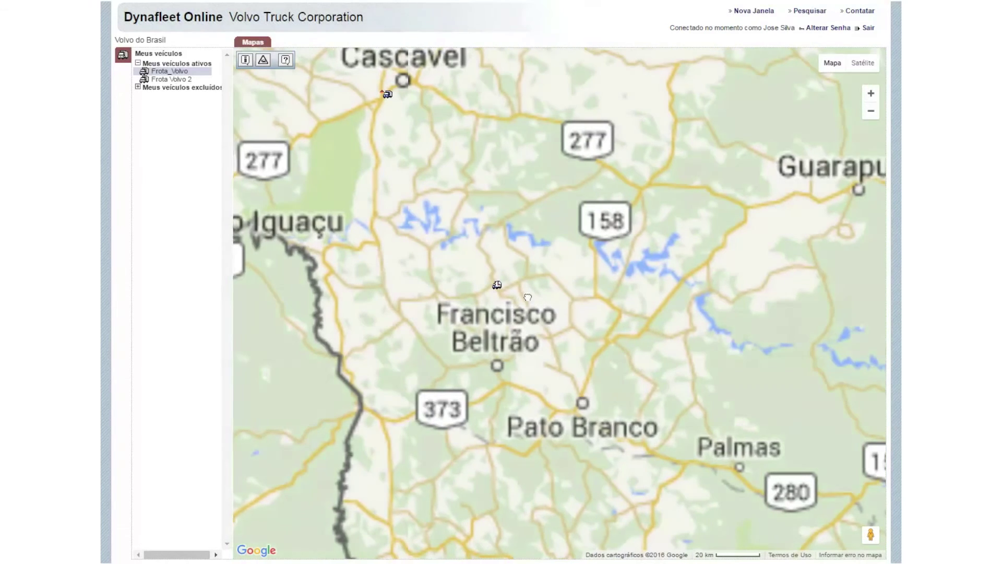
pyautogui.moveTo(536, 296); pyautogui.dragTo(544, 297)
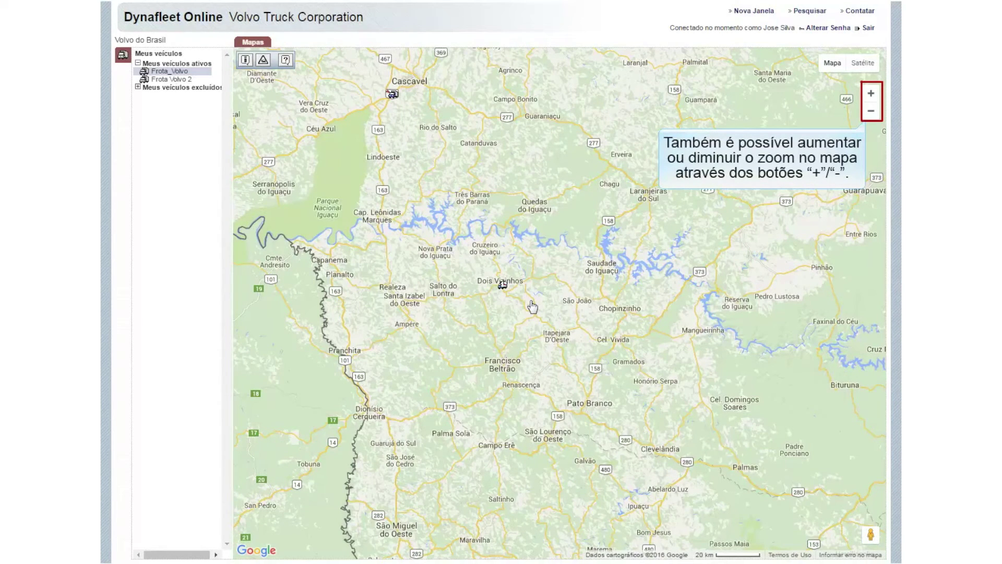
pyautogui.click(871, 96)
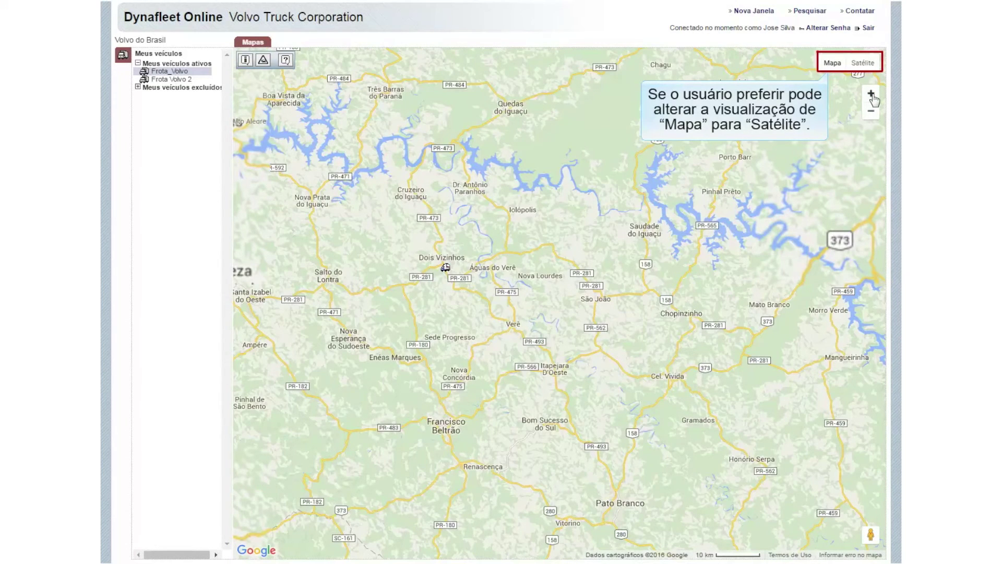
# Step: Try satellite imagery, return to road view, and bring up Frota_Volvo's actions
pyautogui.click(863, 65)
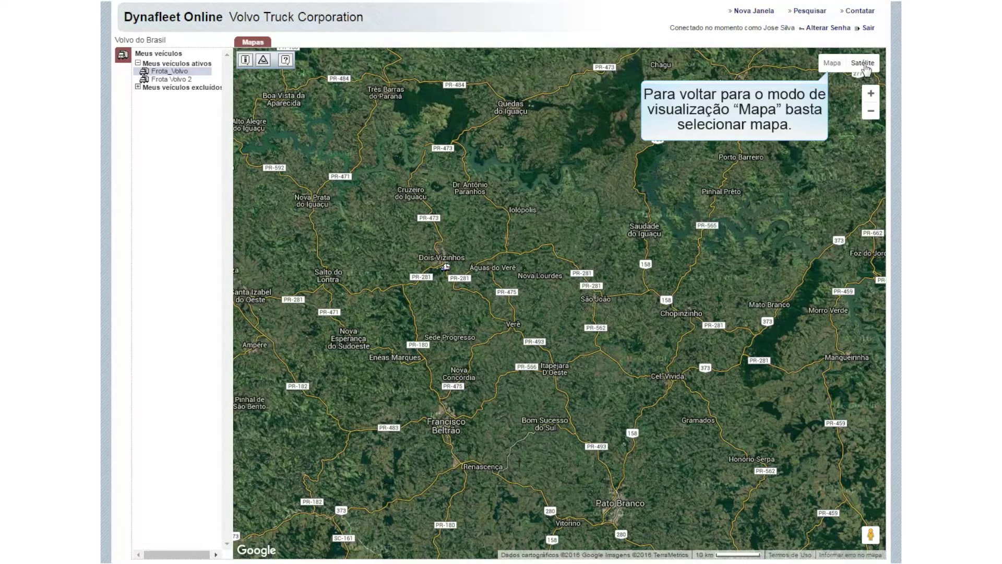
pyautogui.click(832, 64)
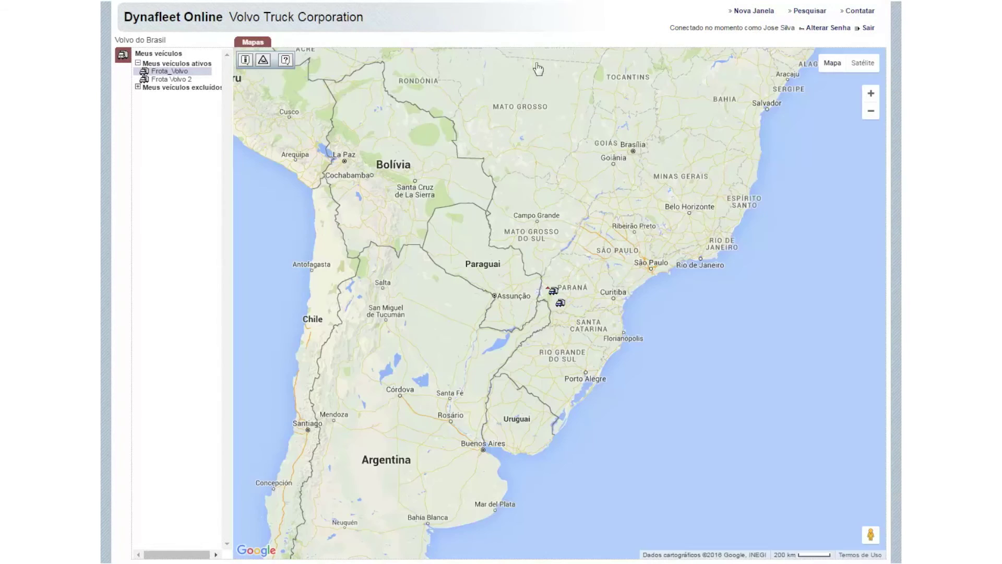
pyautogui.rightClick(192, 73)
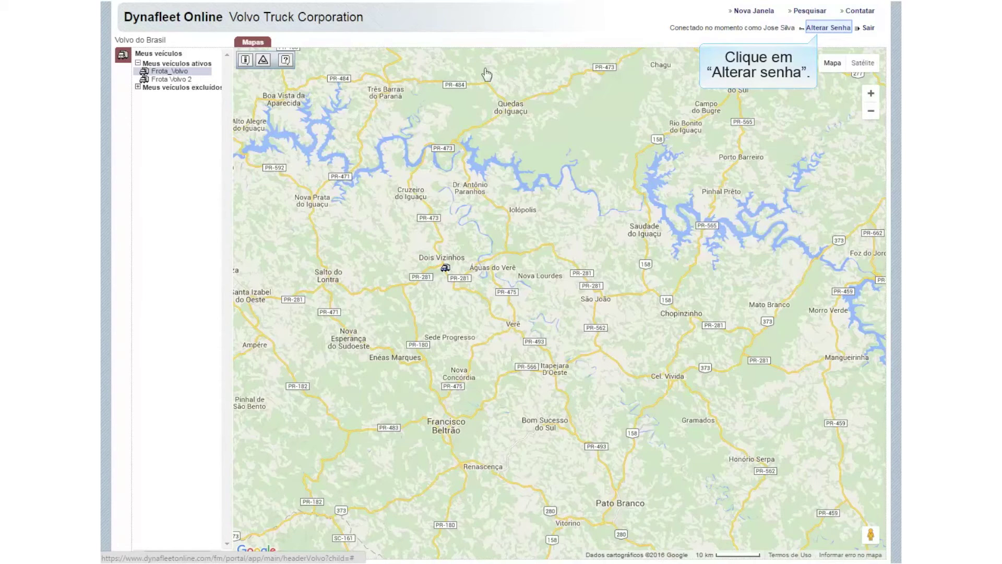
# Step: Enter the current password and the new password twice, then save the change
pyautogui.click(827, 28)
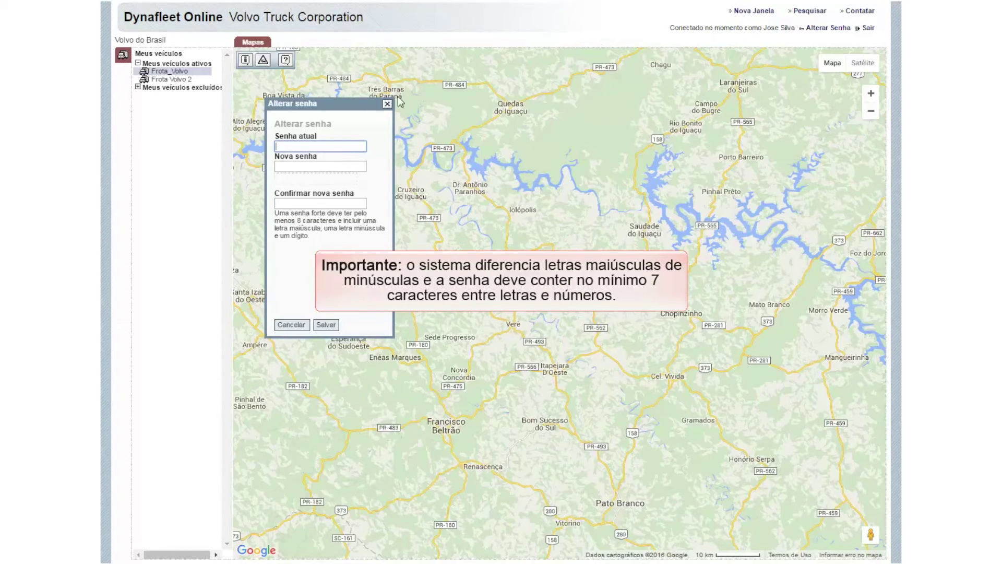
pyautogui.write('•••••••')
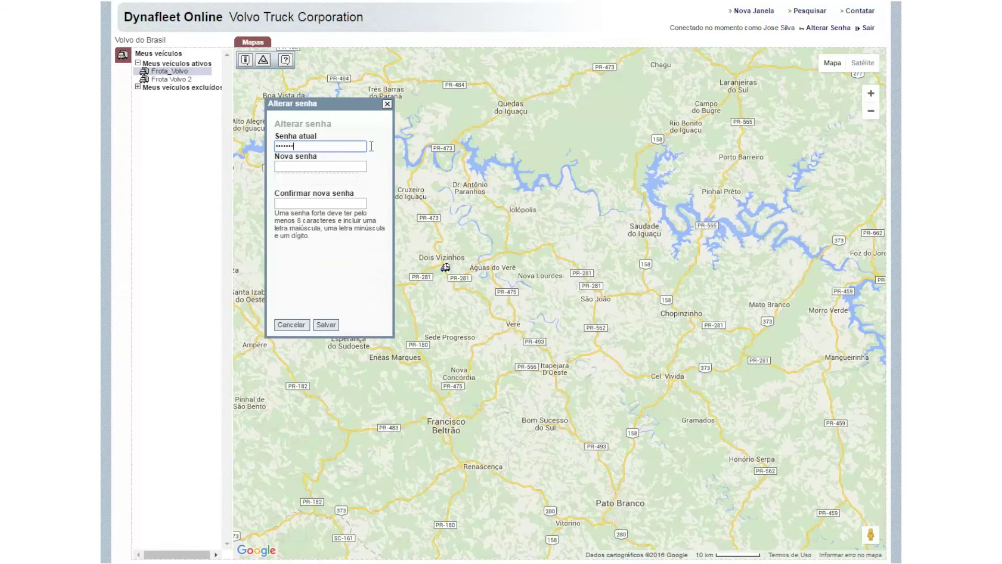
pyautogui.click(364, 165)
pyautogui.write('•••••••')
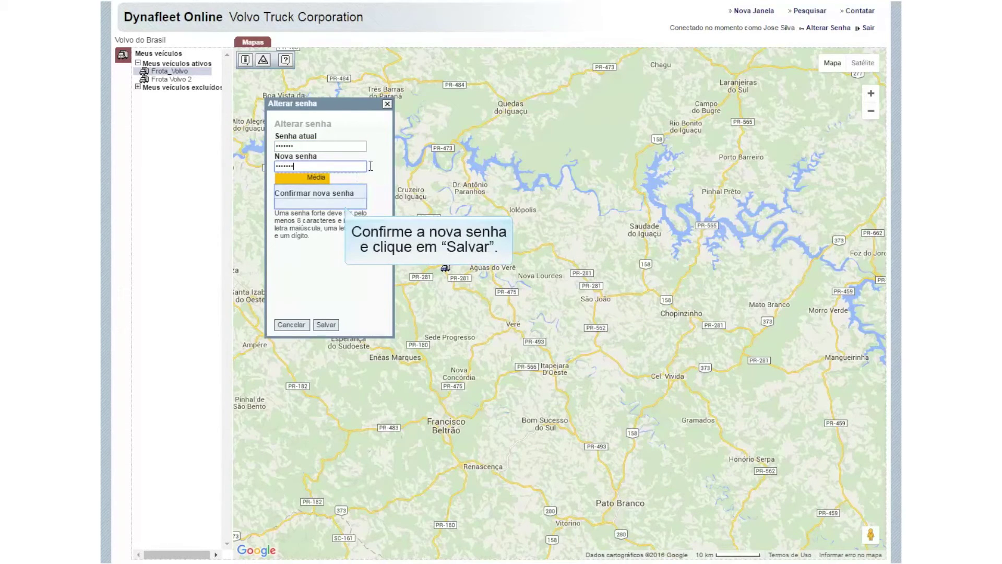
pyautogui.click(360, 203)
pyautogui.write('•••••••')
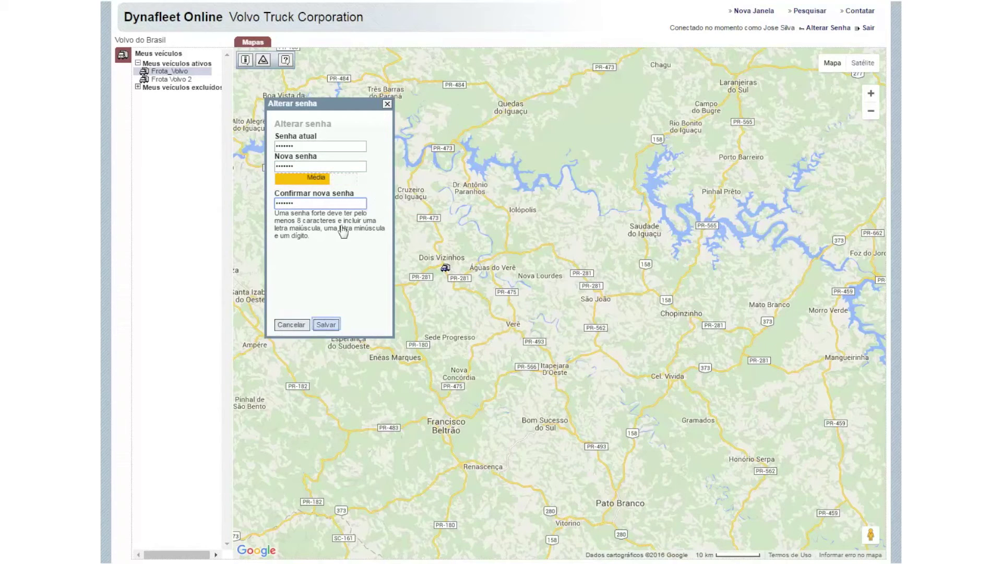
pyautogui.click(326, 323)
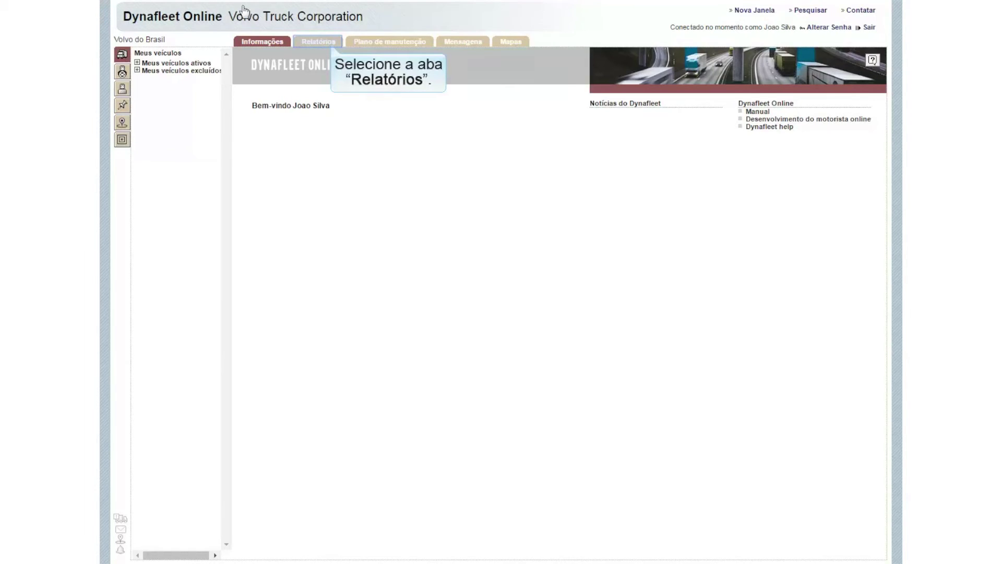
# Step: Start a Relatório geral by vehicle from the Relatórios section
pyautogui.click(323, 44)
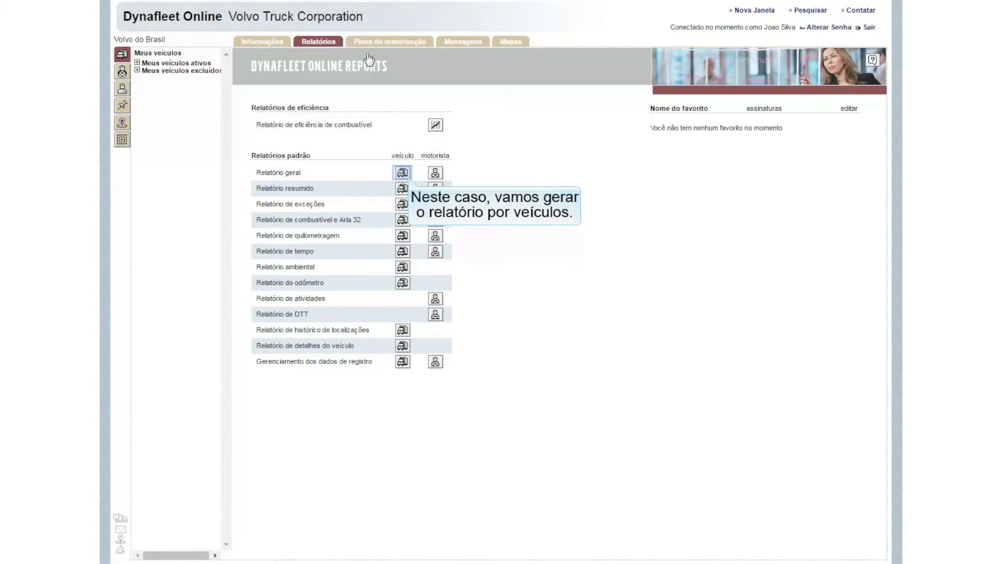
pyautogui.click(402, 172)
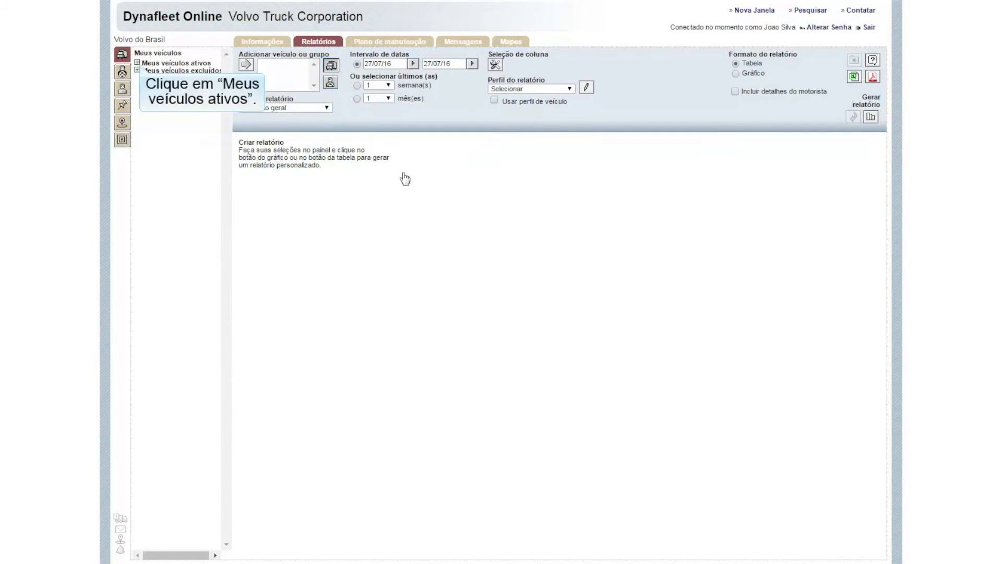
# Step: Select Frota_Volvo and Frota Volvo 2 under Meus veículos ativos and add both
pyautogui.click(138, 63)
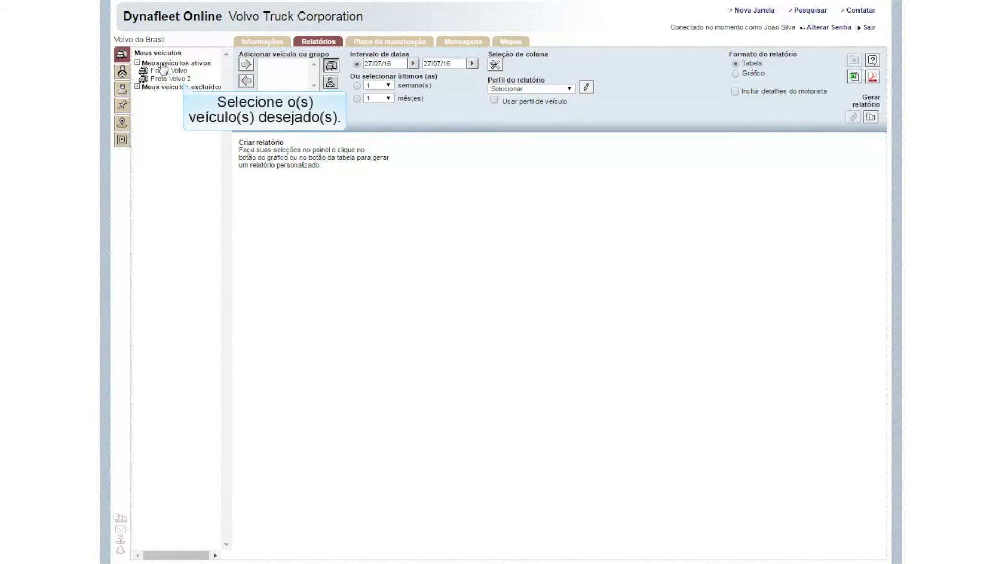
pyautogui.click(180, 72)
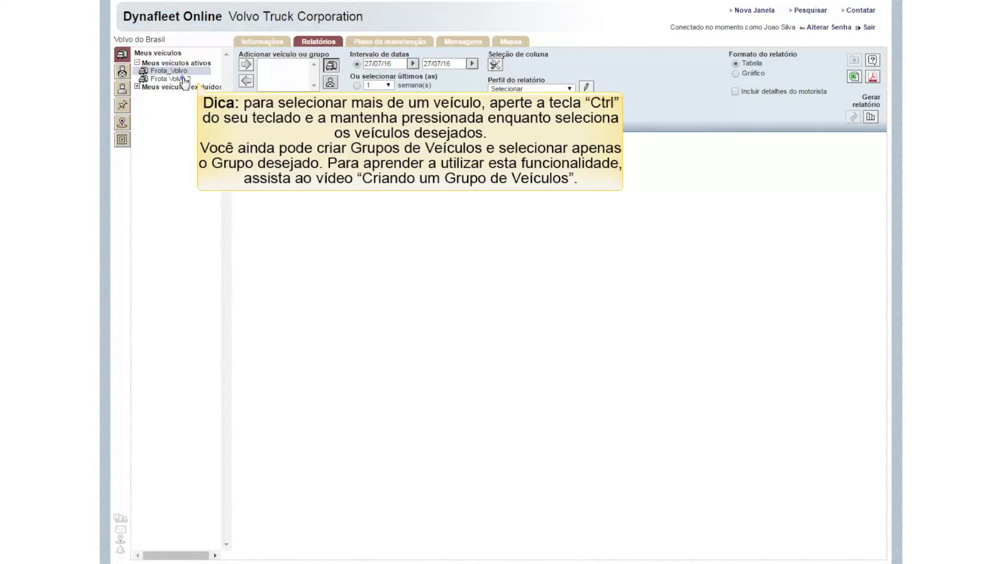
pyautogui.keyDown('ctrl'); pyautogui.click(184, 79); pyautogui.keyUp('ctrl')
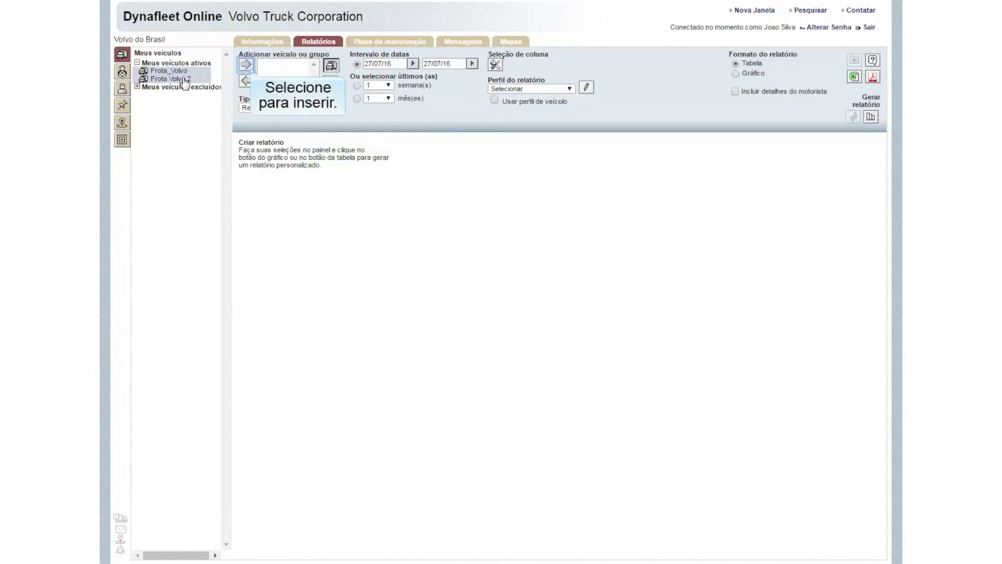
pyautogui.click(245, 66)
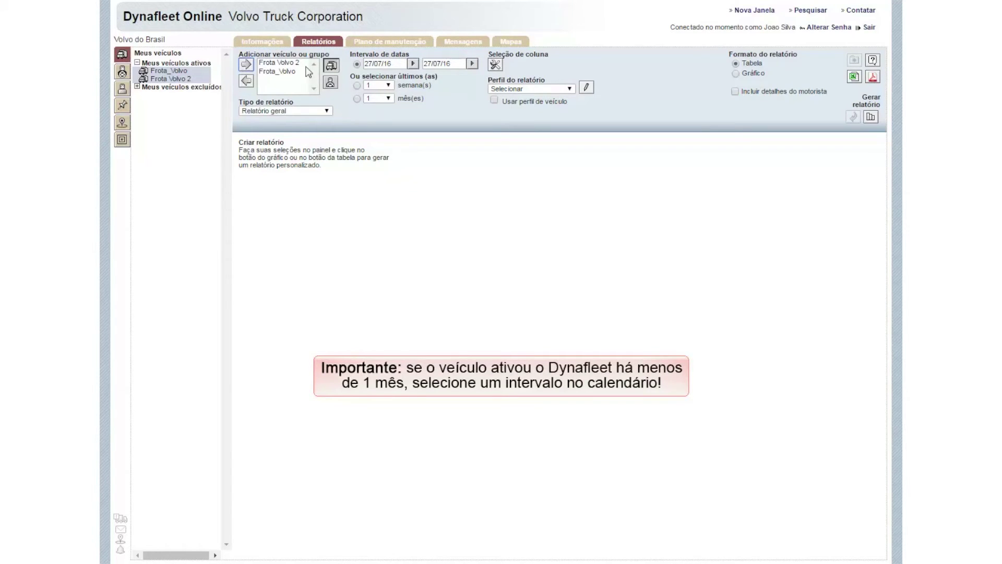
# Step: Base the period on the last 1 week and choose the Longa distância profile
pyautogui.click(357, 85)
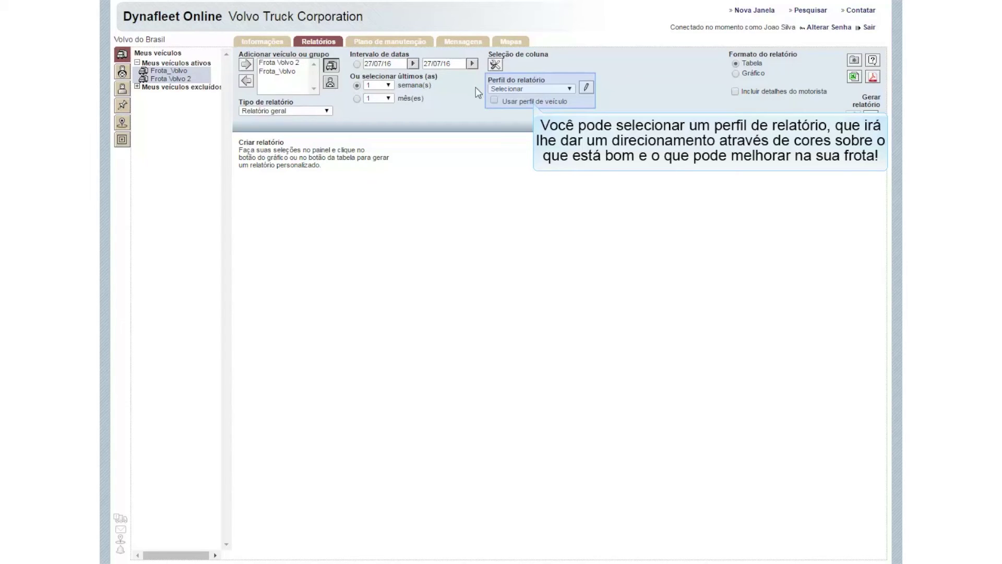
pyautogui.click(572, 89)
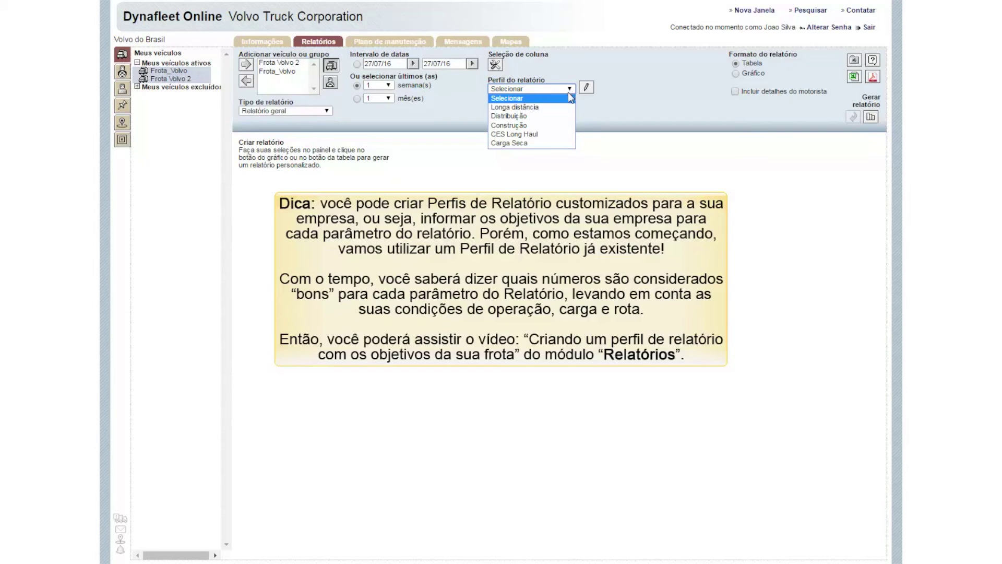
pyautogui.click(568, 107)
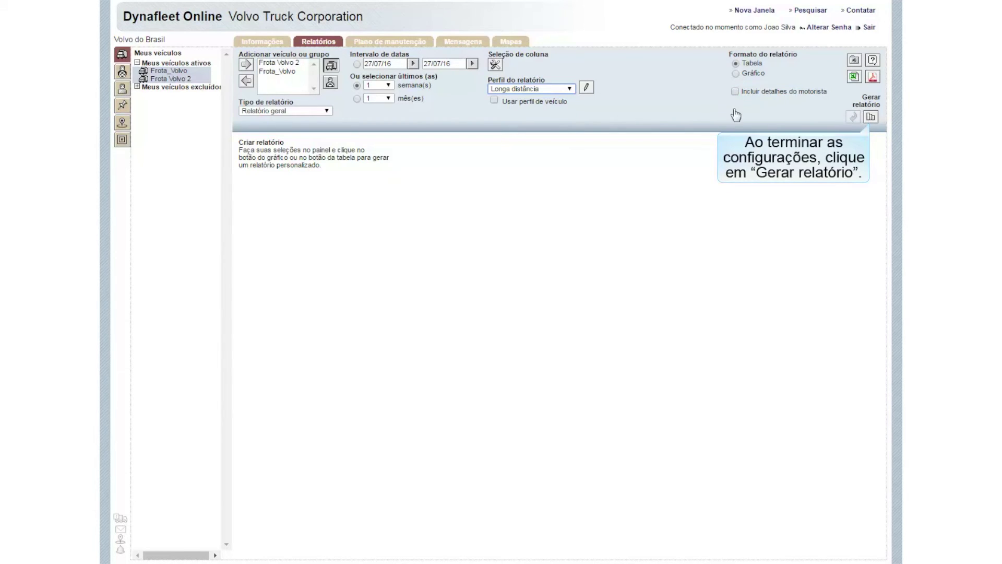
# Step: Generate the table report for 18/07/16–25/07/16 and expand its report details
pyautogui.click(870, 117)
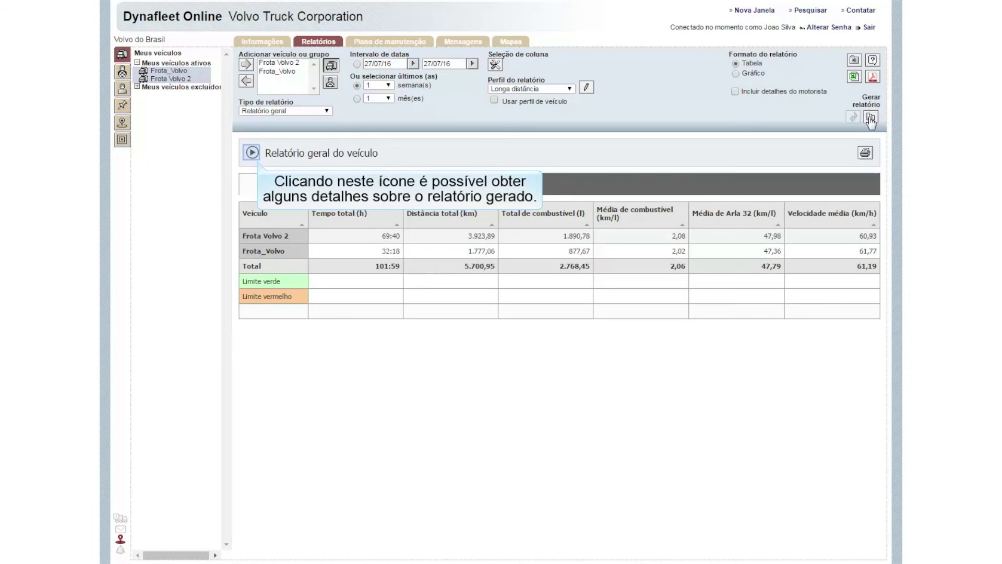
pyautogui.click(252, 153)
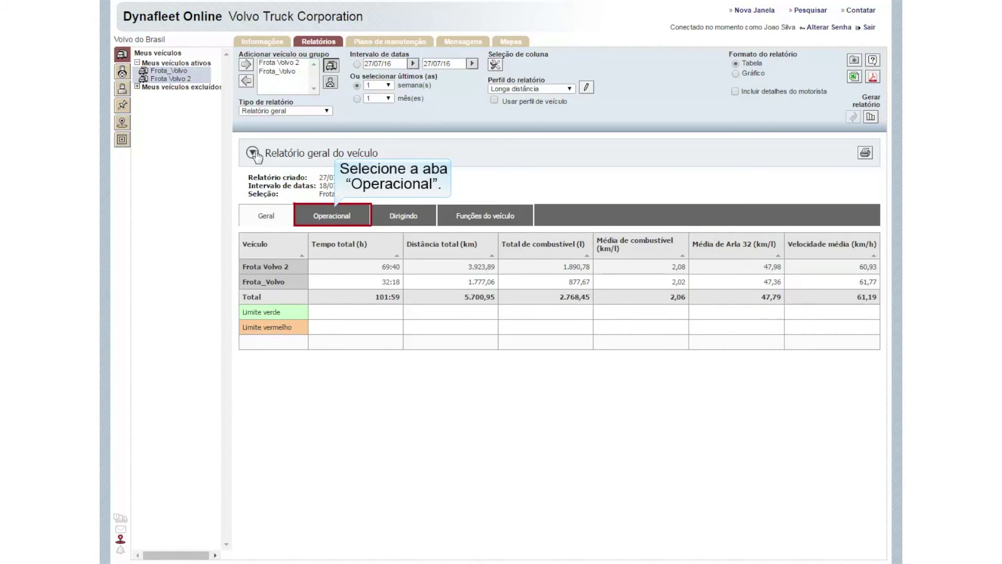
# Step: Review the Operacional figures (101:59 hours, 8,6% idle), then switch to the Dirigindo tab
pyautogui.click(340, 216)
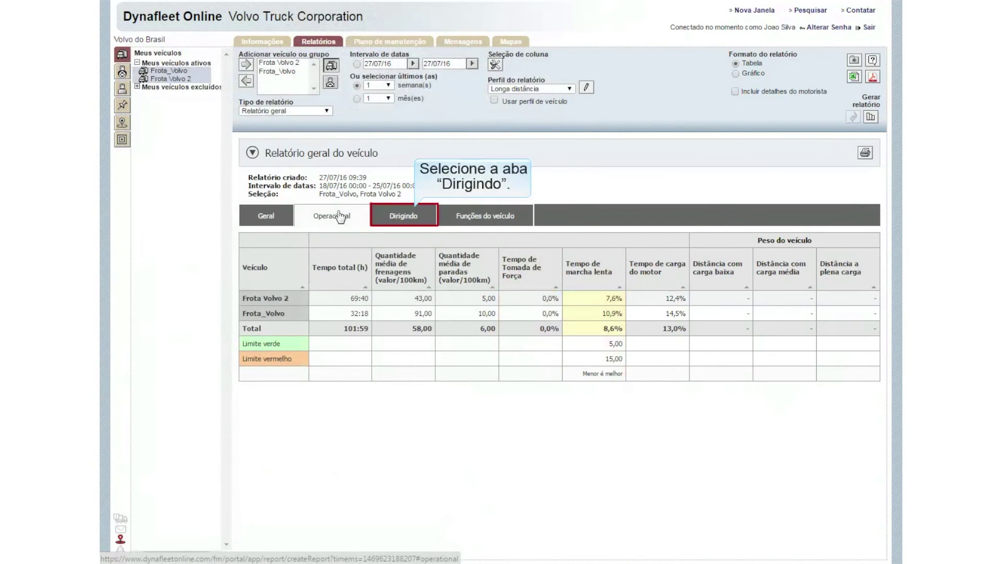
pyautogui.click(413, 216)
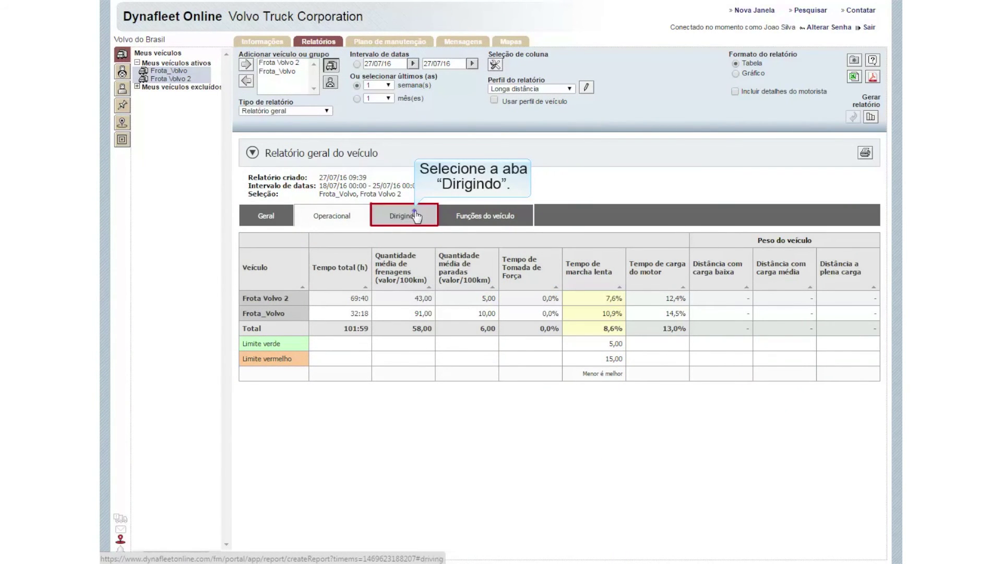
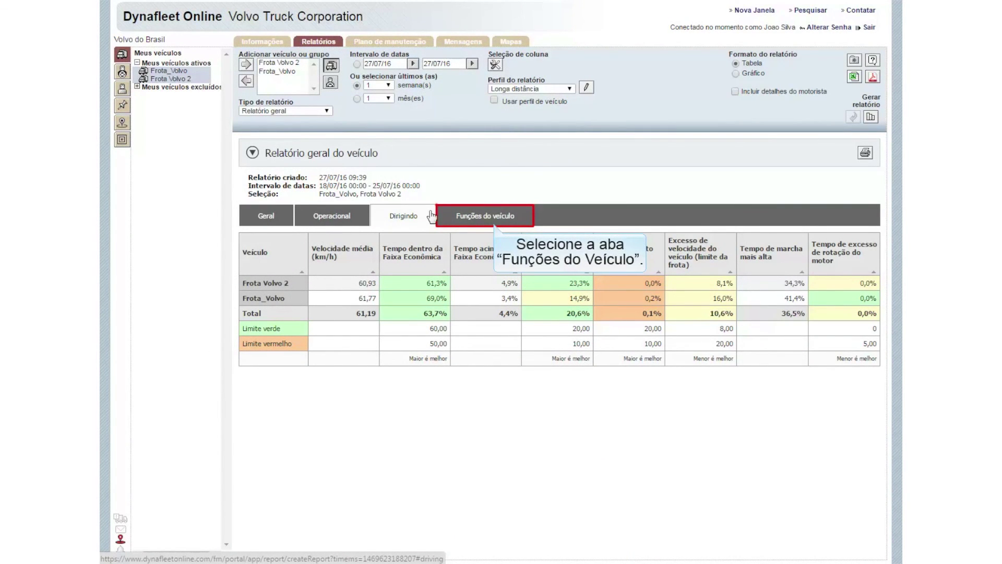
# Step: Review the Funções do veículo figures, then return to the Geral overview of time, distance and fuel
pyautogui.click(498, 217)
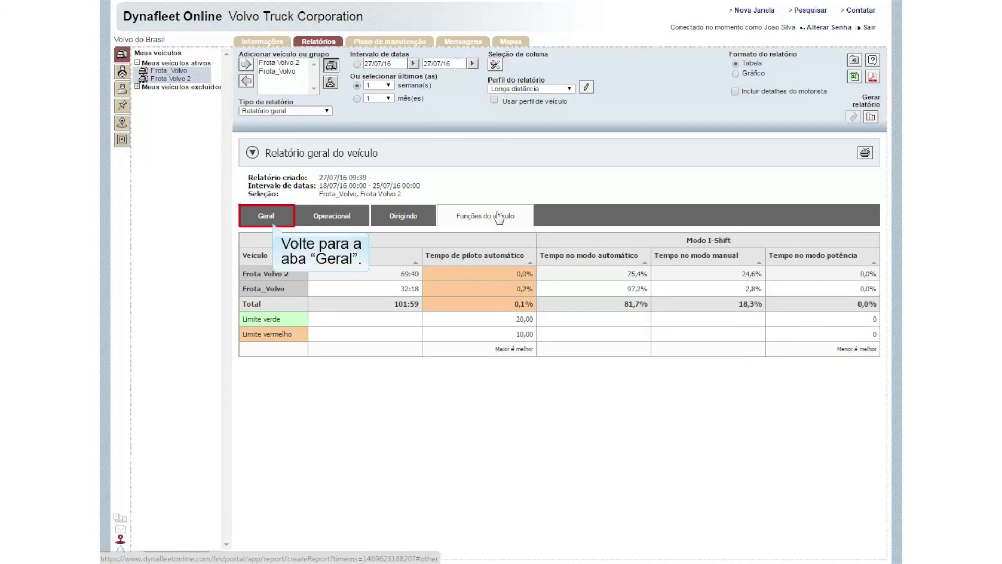
pyautogui.click(279, 216)
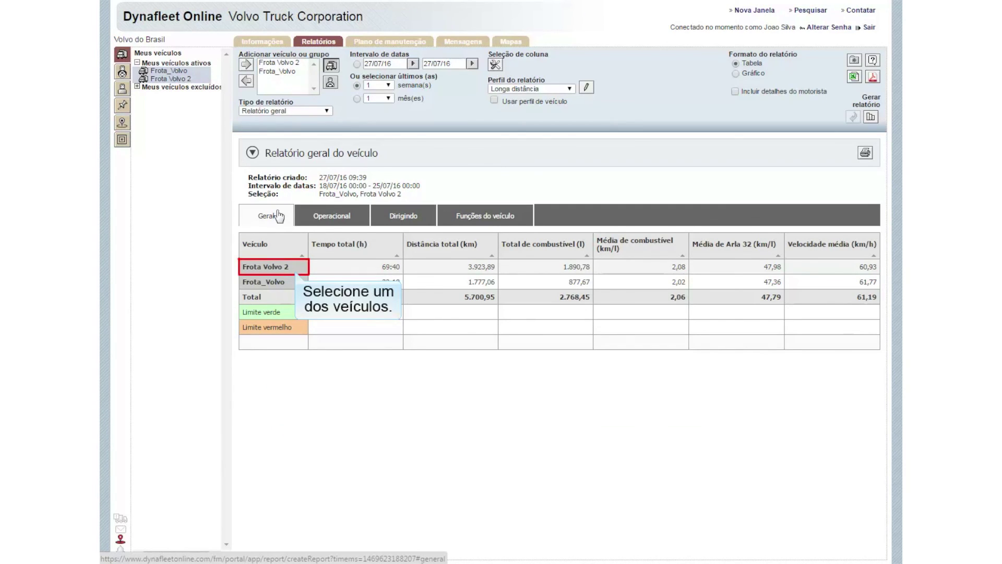
# Step: Open Frota Volvo 2's detailed report, switch Mostrar unidade to Valores, and show its Operacional figures
pyautogui.click(286, 267)
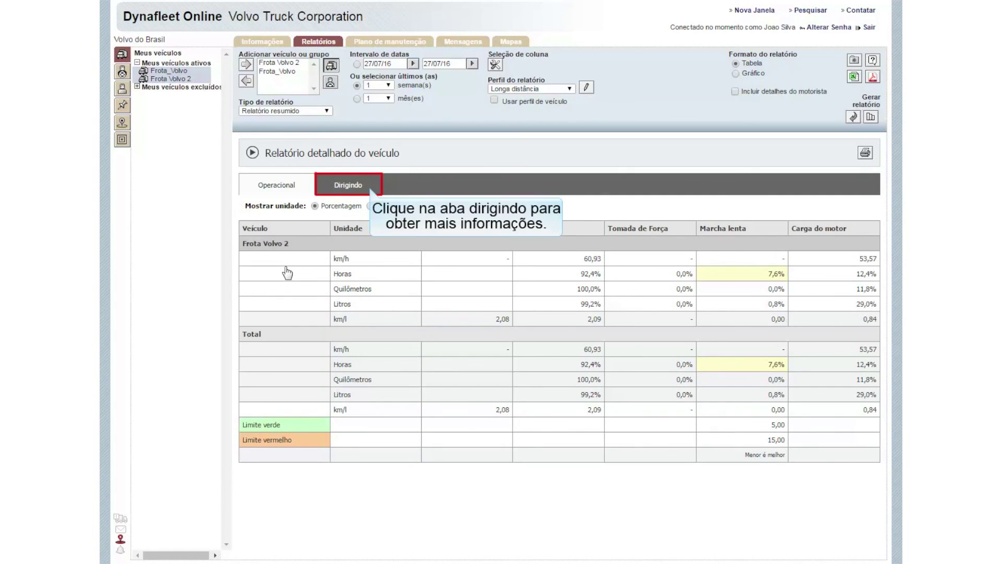
pyautogui.click(342, 184)
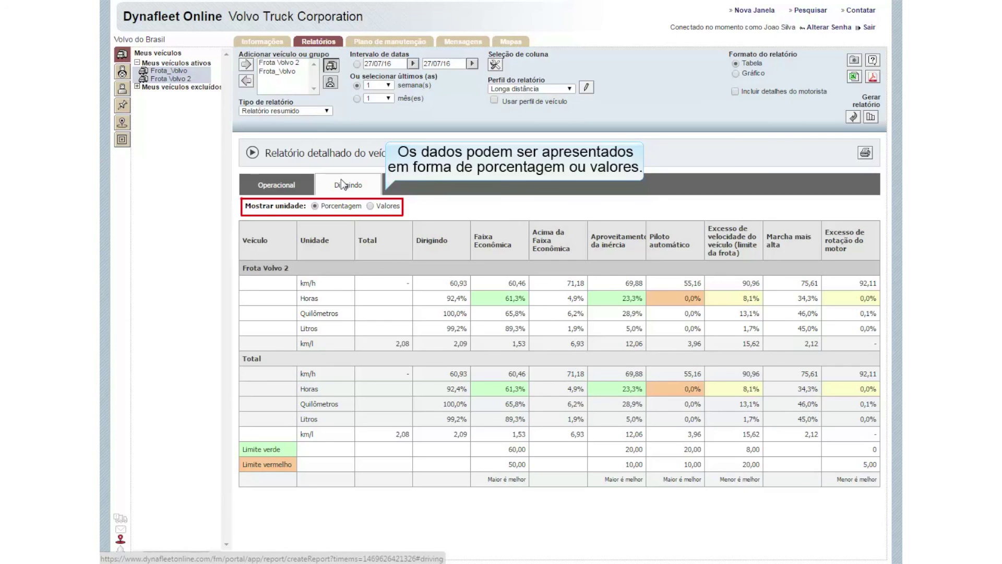
pyautogui.click(371, 206)
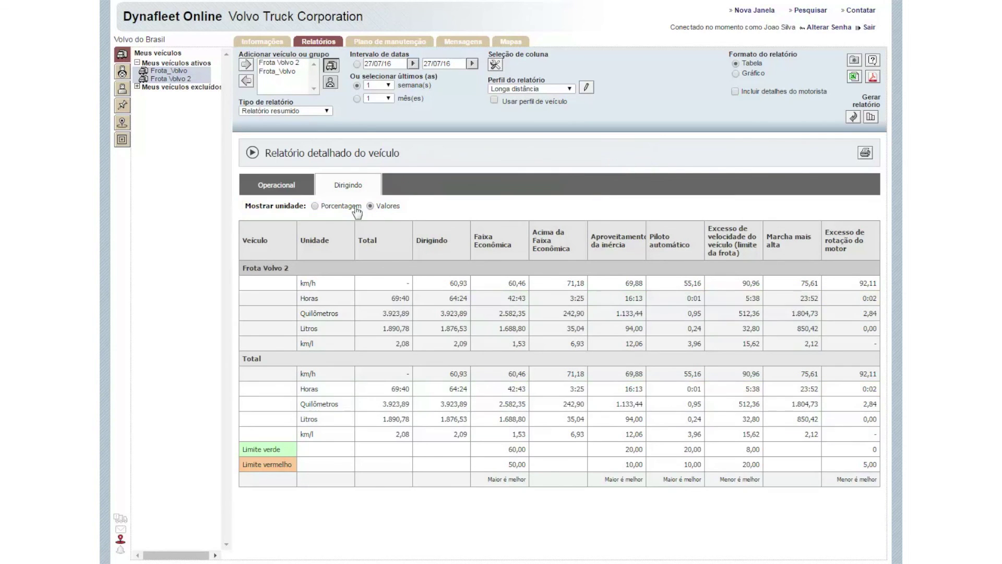
pyautogui.click(285, 184)
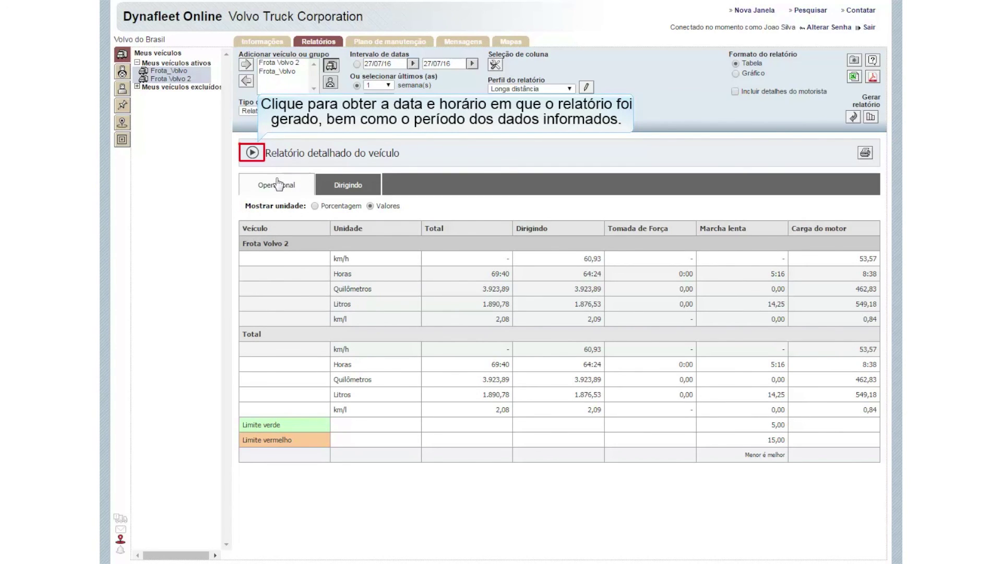
# Step: Reveal the detailed report's creation date and data period, then go back to the previous report
pyautogui.click(252, 153)
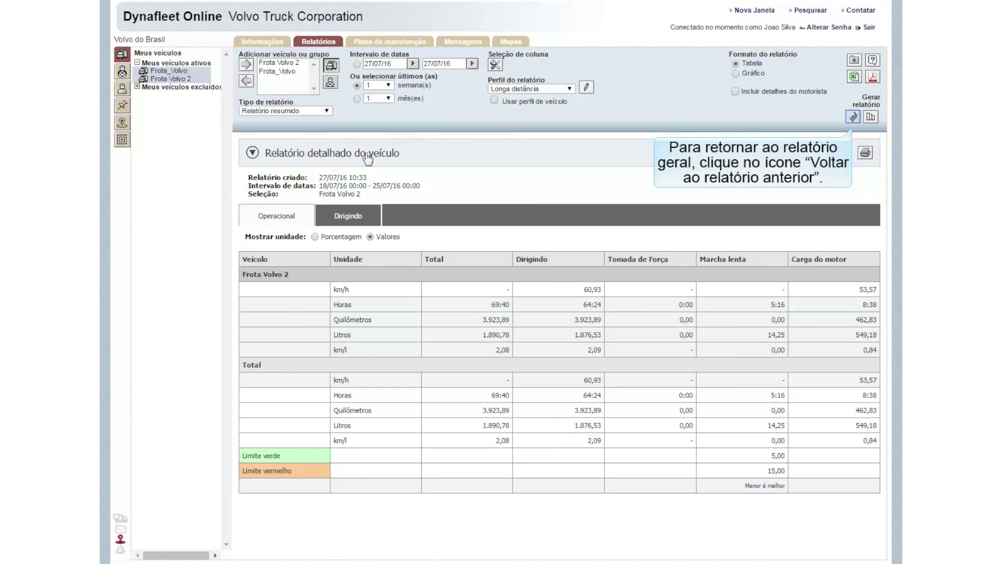
pyautogui.click(853, 117)
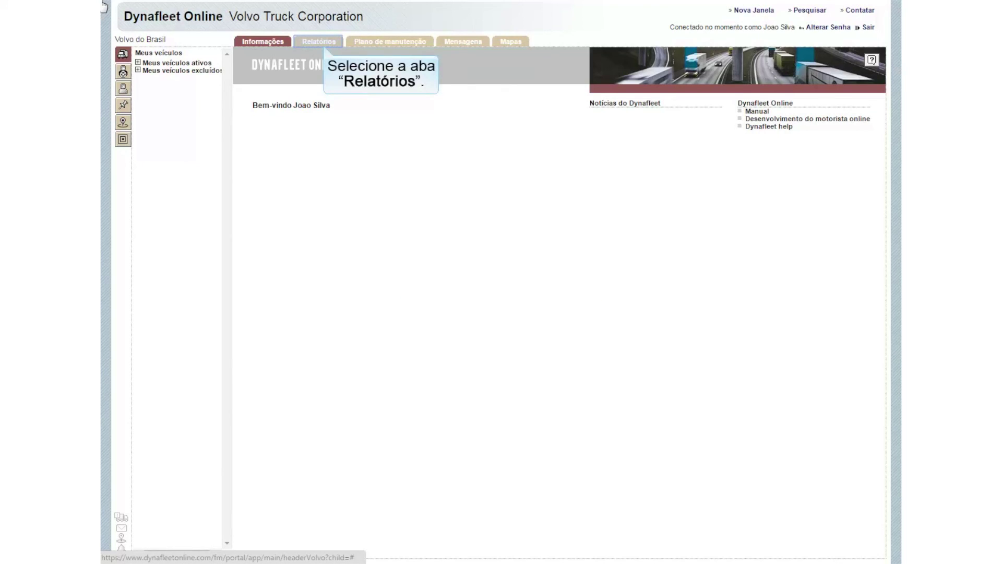
# Step: Start a vehicle-based Relatório geral and add Frota_Volvo and Frota Volvo 2 from Meus veículos ativos
pyautogui.click(310, 44)
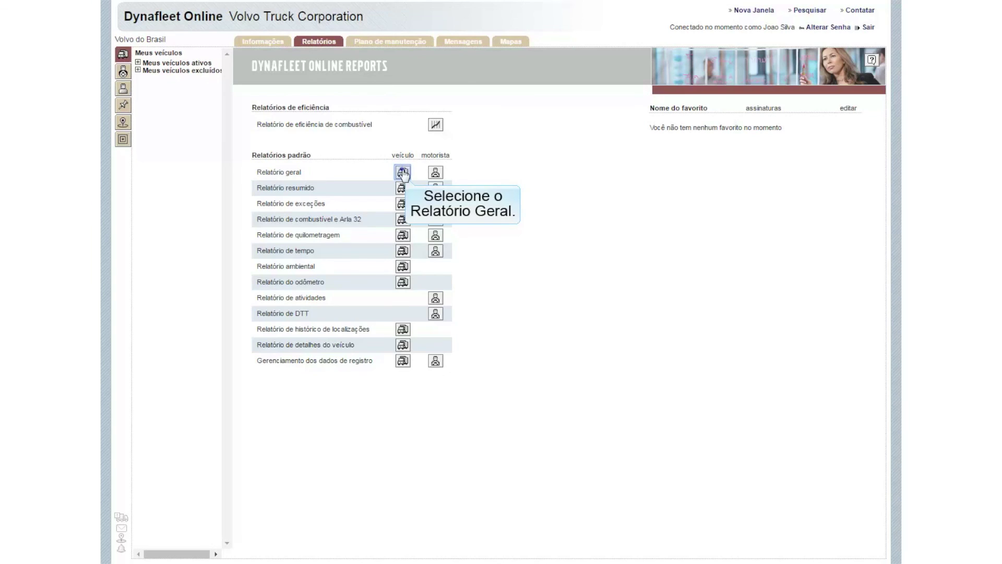
pyautogui.click(403, 172)
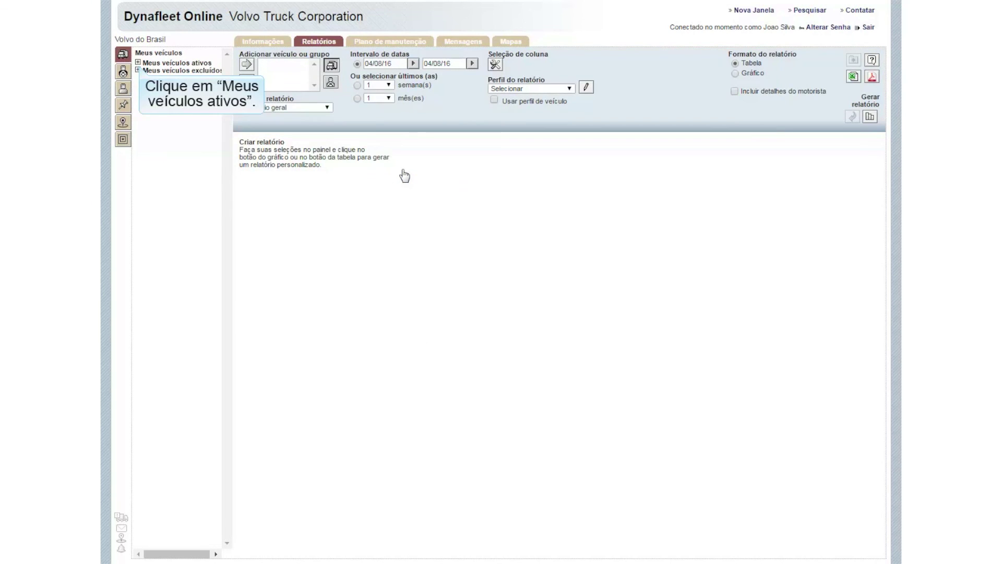
pyautogui.click(139, 62)
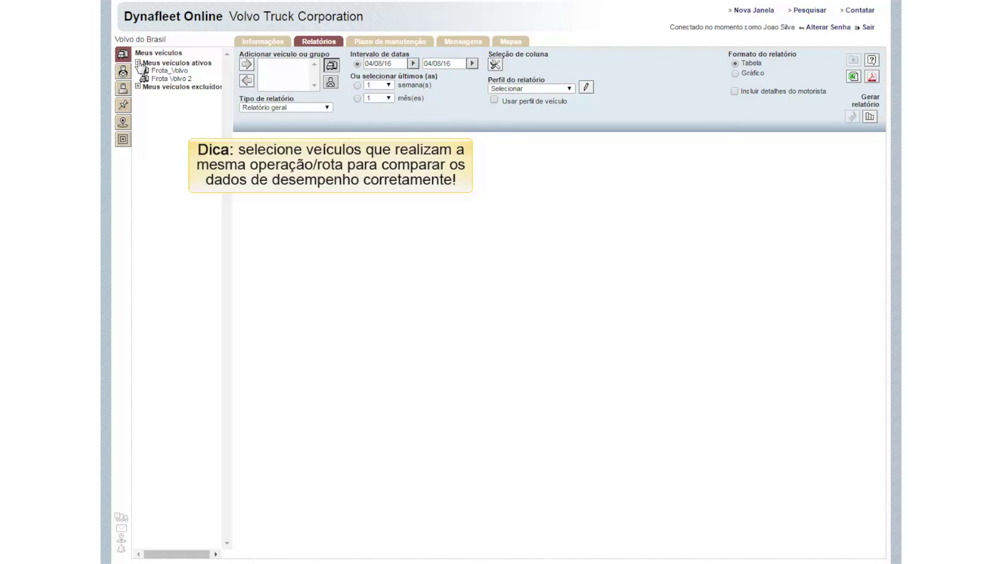
pyautogui.click(172, 73)
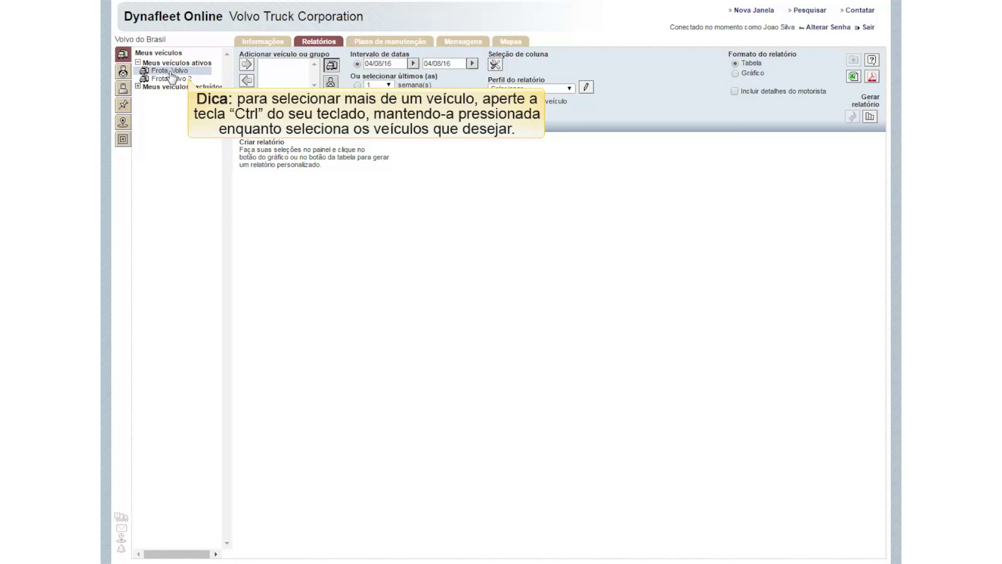
pyautogui.keyDown('ctrl'); pyautogui.click(173, 78); pyautogui.keyUp('ctrl')
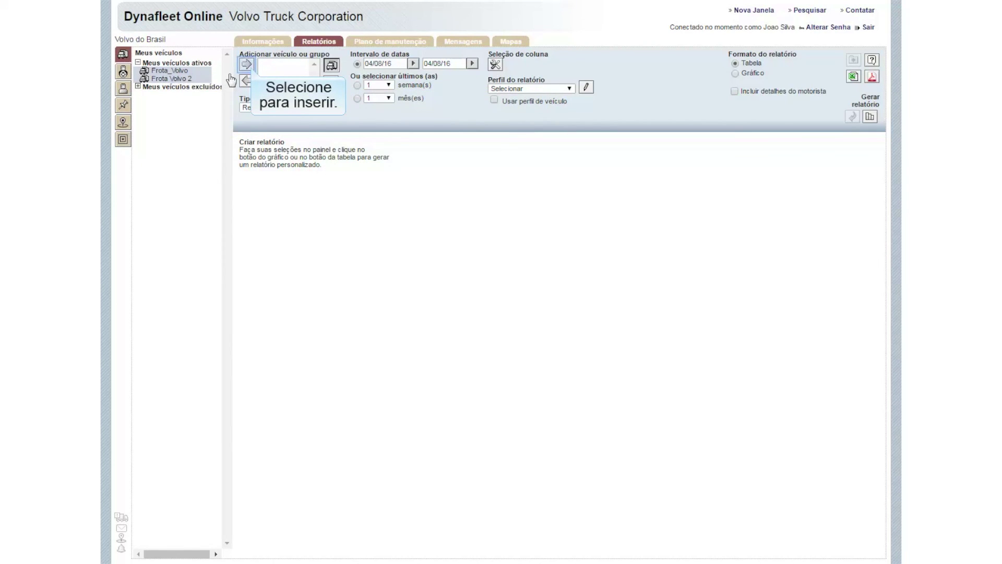
pyautogui.click(247, 65)
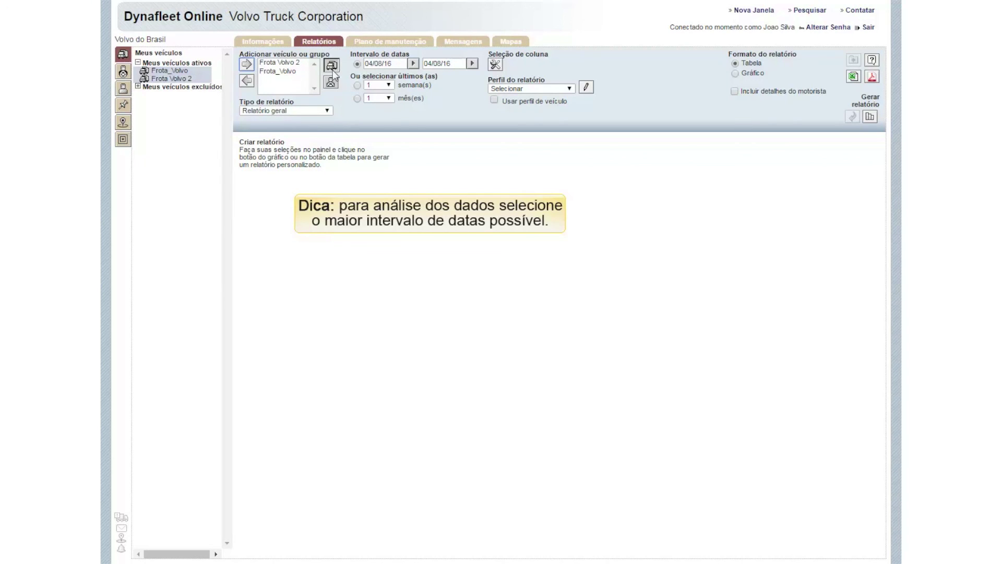
# Step: Choose the last 1 semana(s) period option and pick Longa distância as the report profile
pyautogui.click(357, 85)
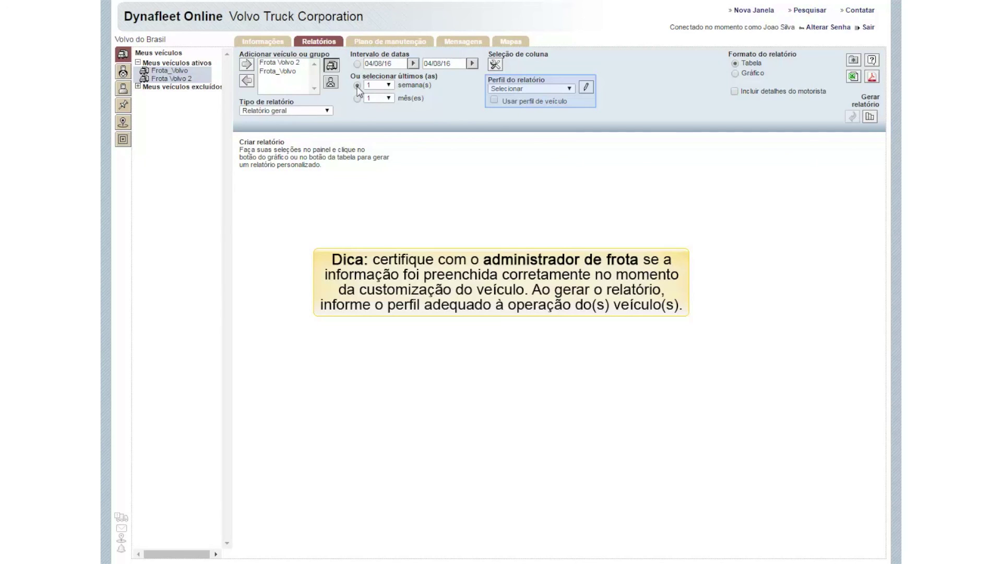
pyautogui.click(570, 89)
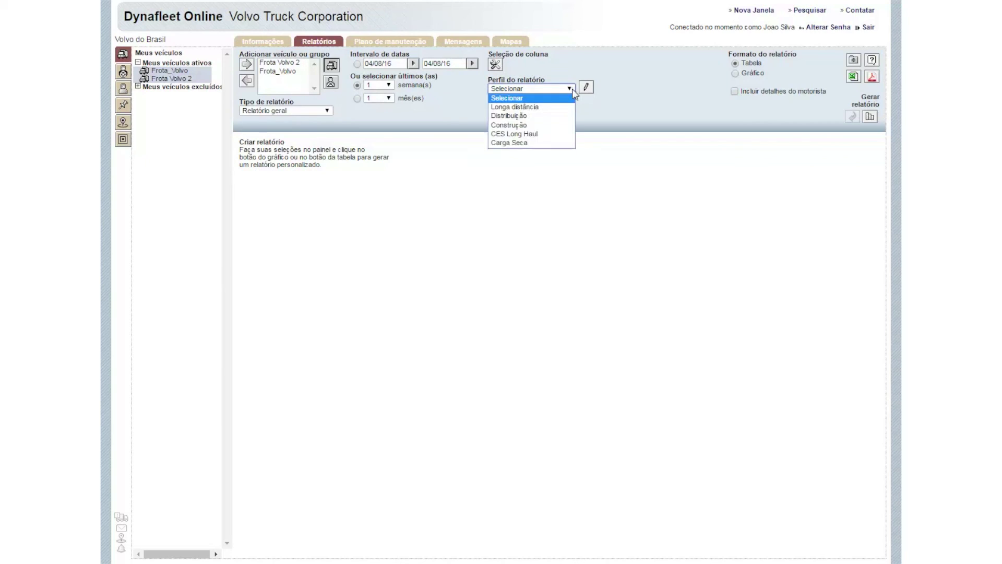
pyautogui.click(572, 108)
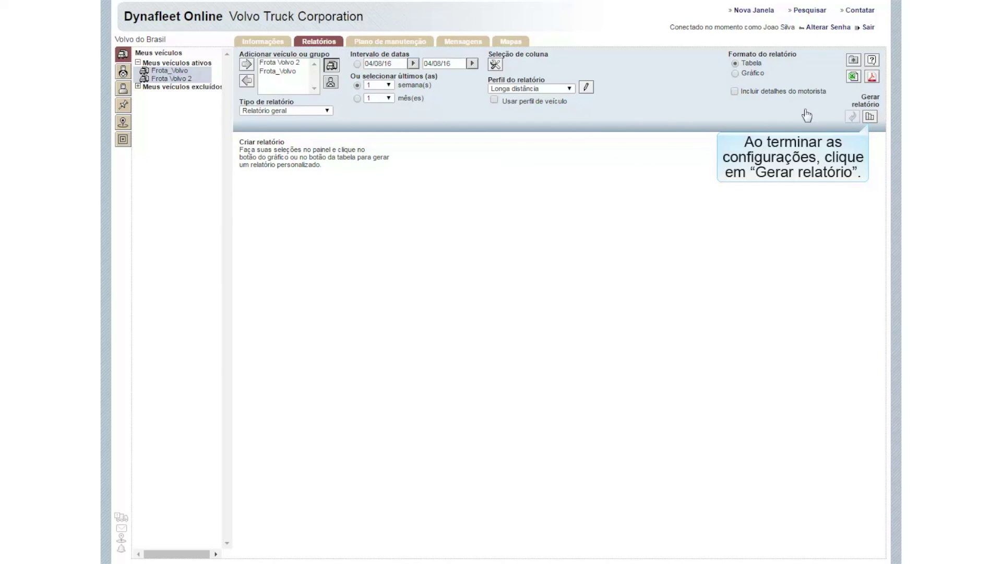
# Step: Generate the table report for both vehicles and view its Operacional and Dirigindo figures
pyautogui.click(869, 116)
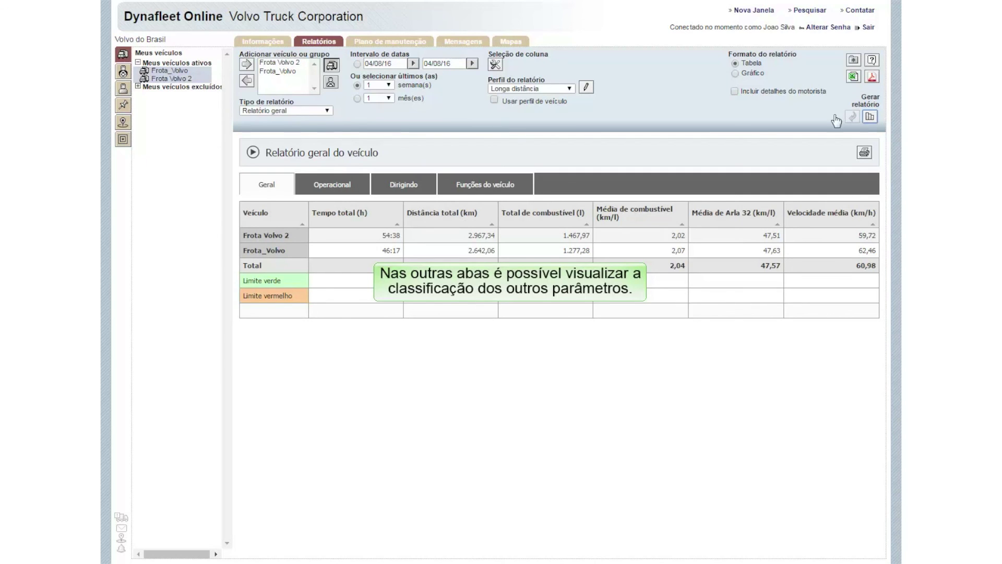
pyautogui.click(331, 187)
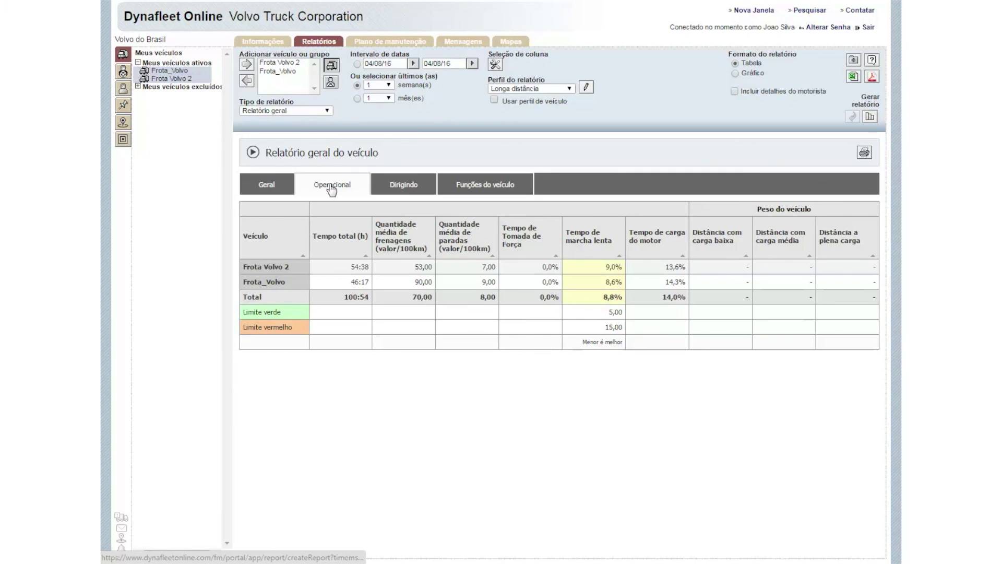
pyautogui.click(412, 190)
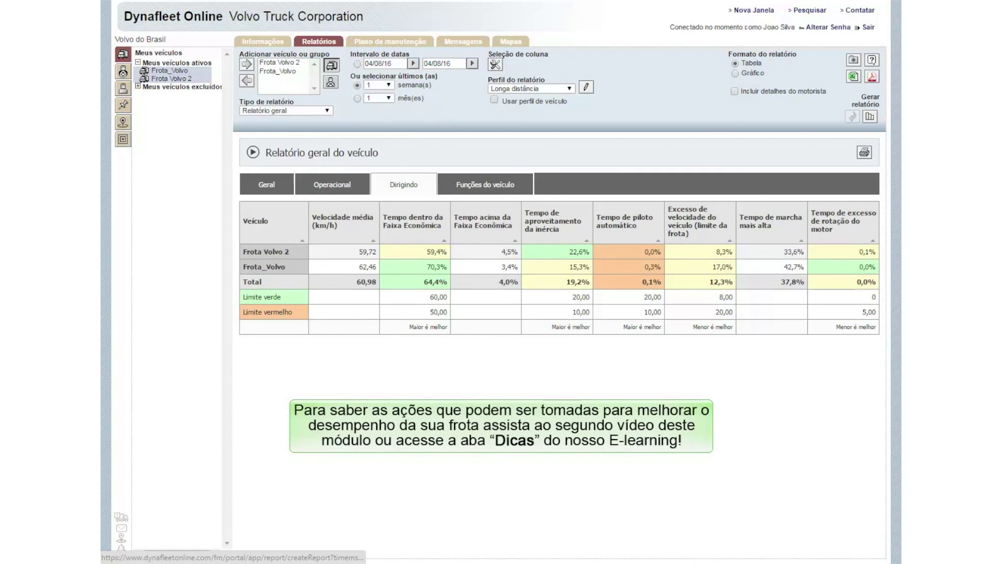